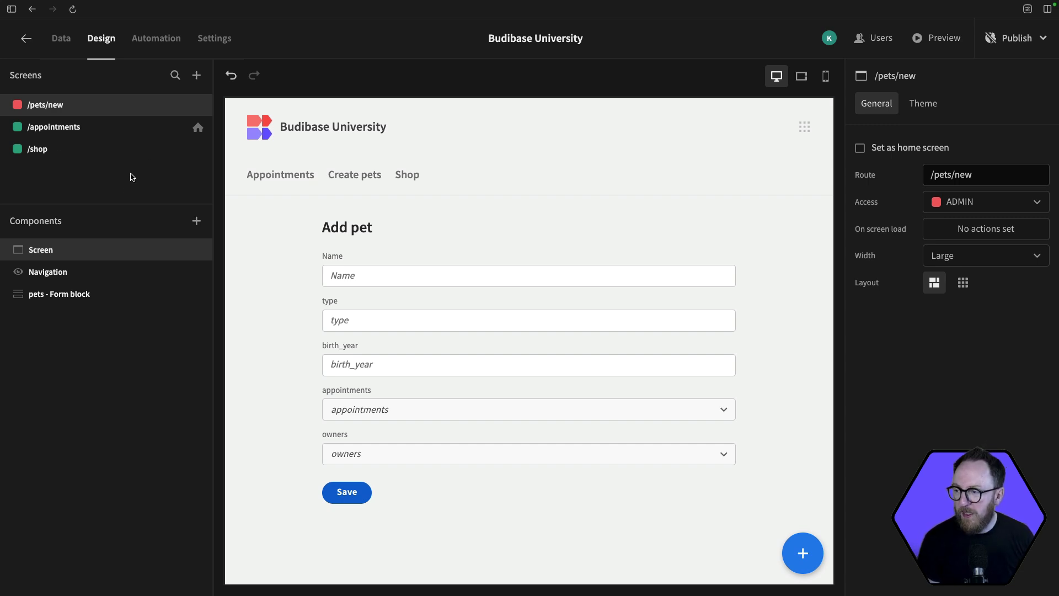
Step: Create a new blank screen with the URL /making-a-form
left_click(197, 75)
left_click(362, 232)
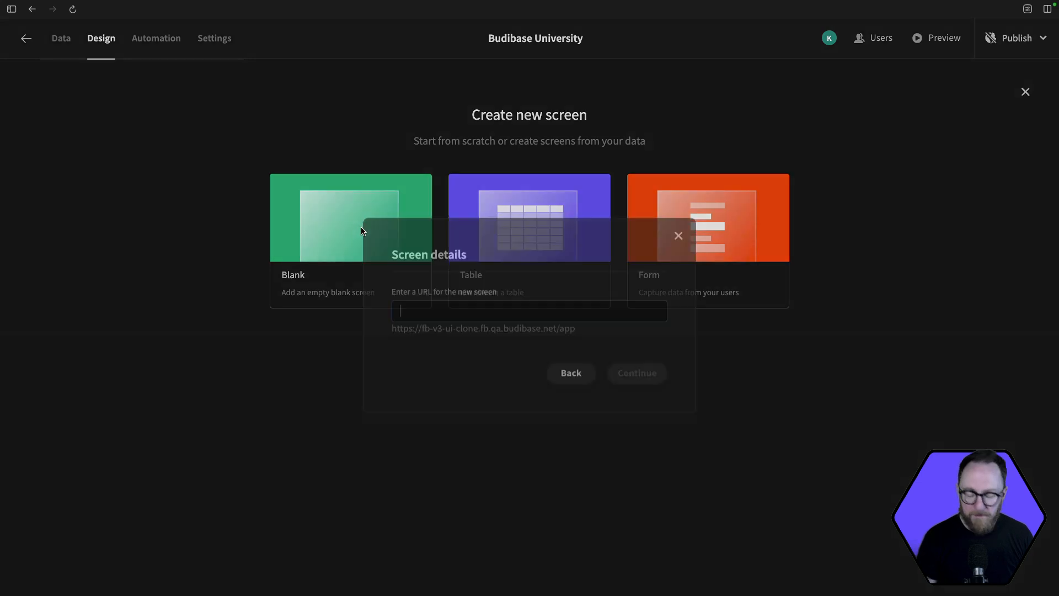
type("/making-a-form")
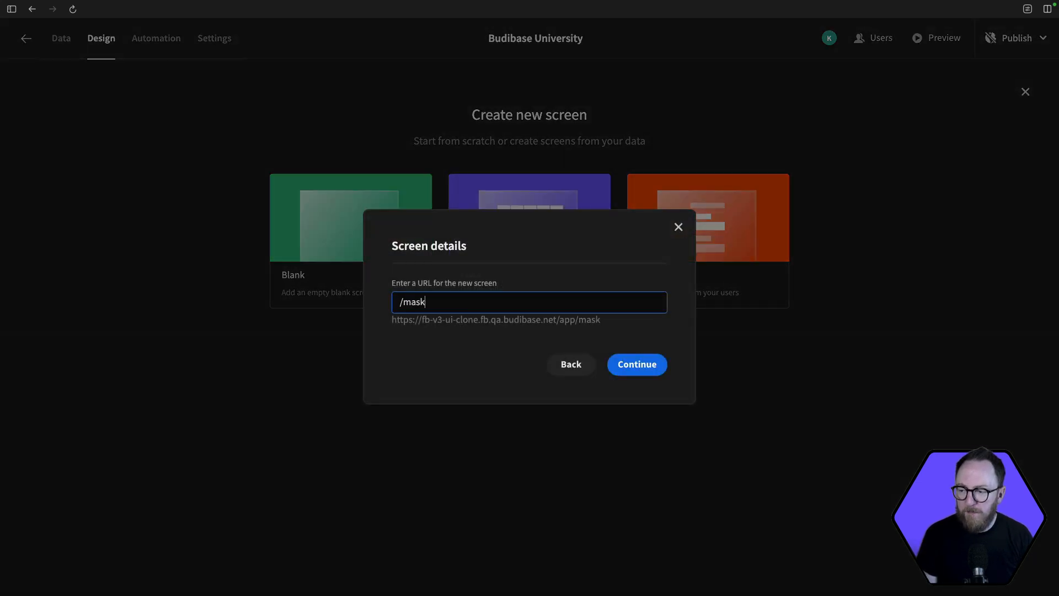
key("Return")
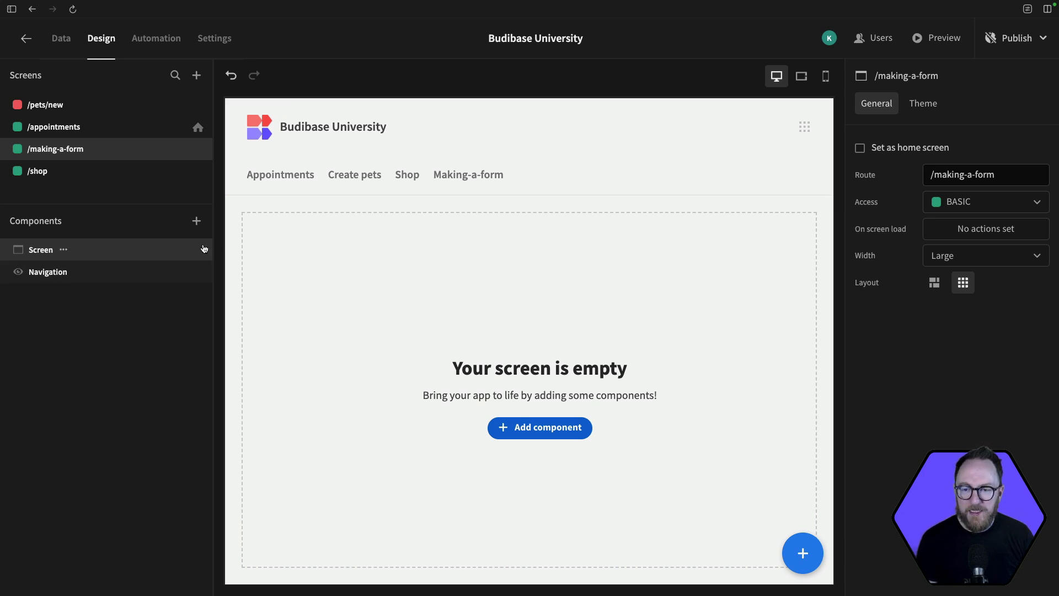
Step: Relabel the new screen's navigation link as "Making a form" and move it directly after Appointments
left_click(88, 273)
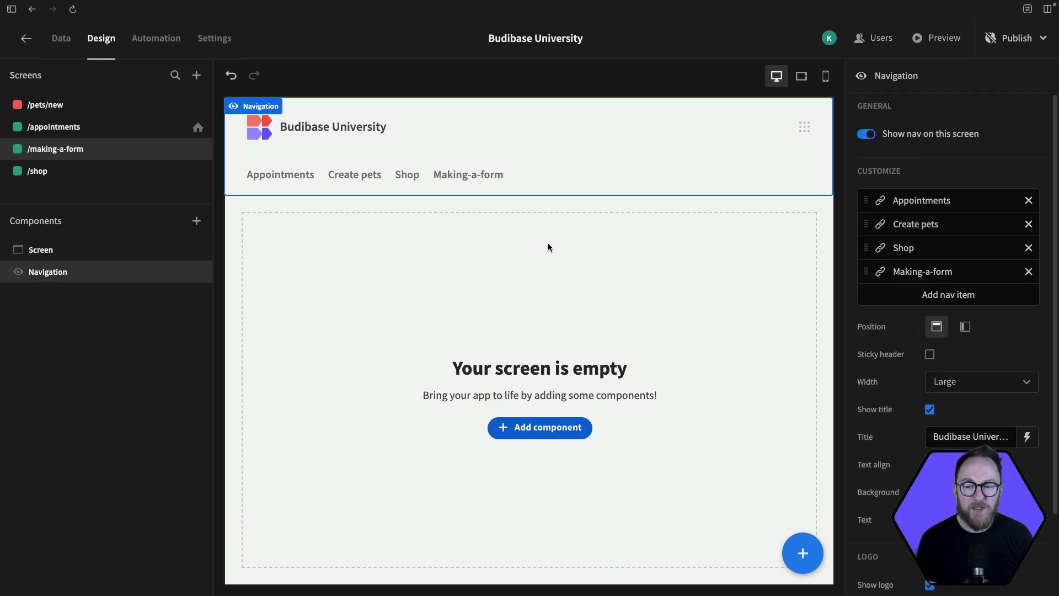
left_click(880, 273)
left_click(745, 269)
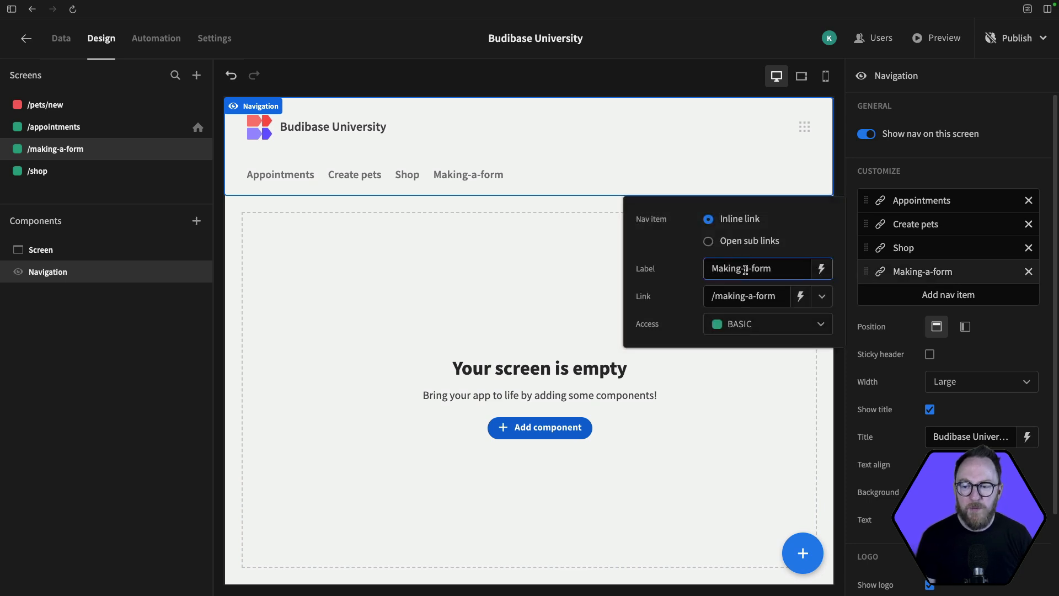
key("BackSpace")
key("Right")
key("Right")
key("BackSpace")
left_click(741, 326)
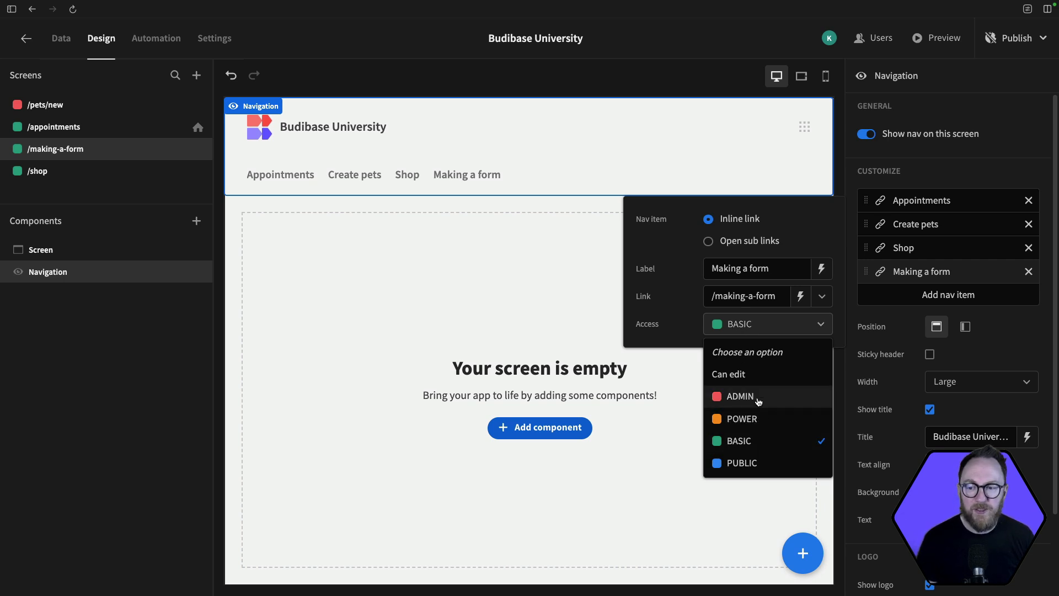
left_click(770, 332)
left_click(881, 314)
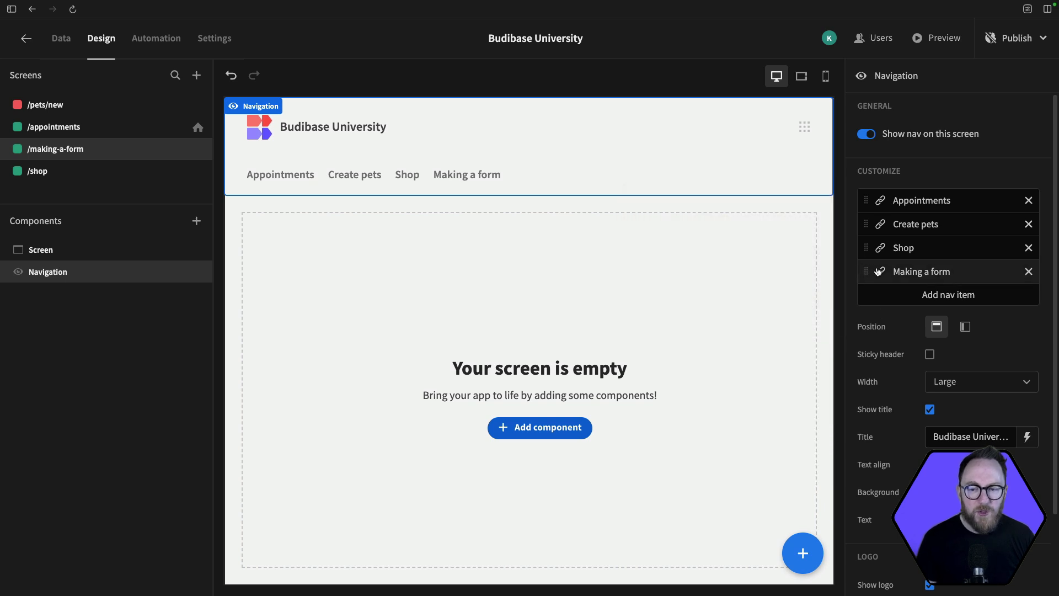
left_click_drag(866, 271, 865, 224)
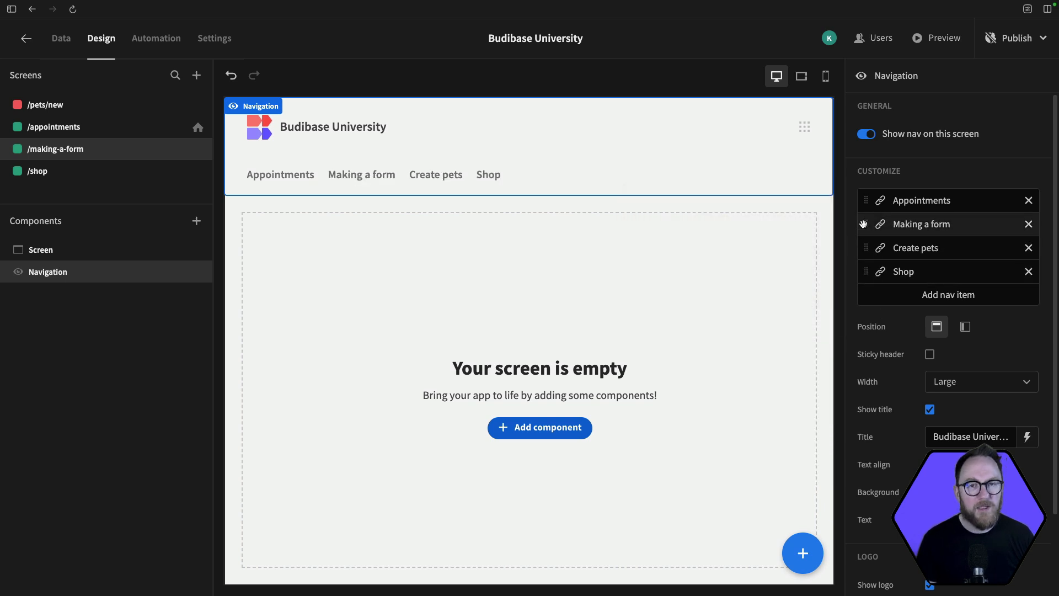
Step: Enlarge the page zoom to check the links in the collapsed navigation menu, and restore the original zoom
key("ctrl+plus")
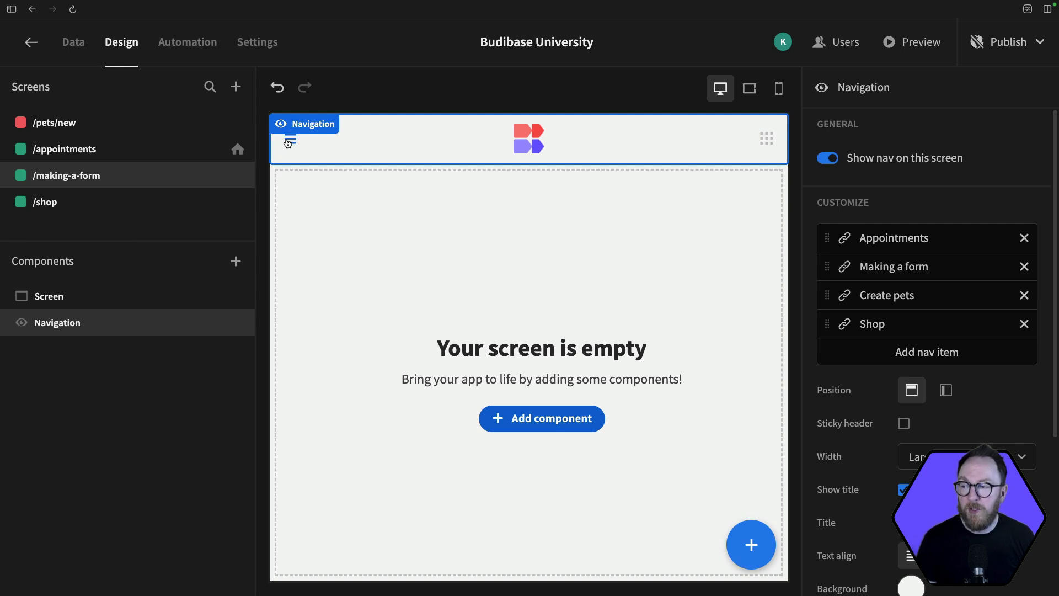
left_click(288, 140)
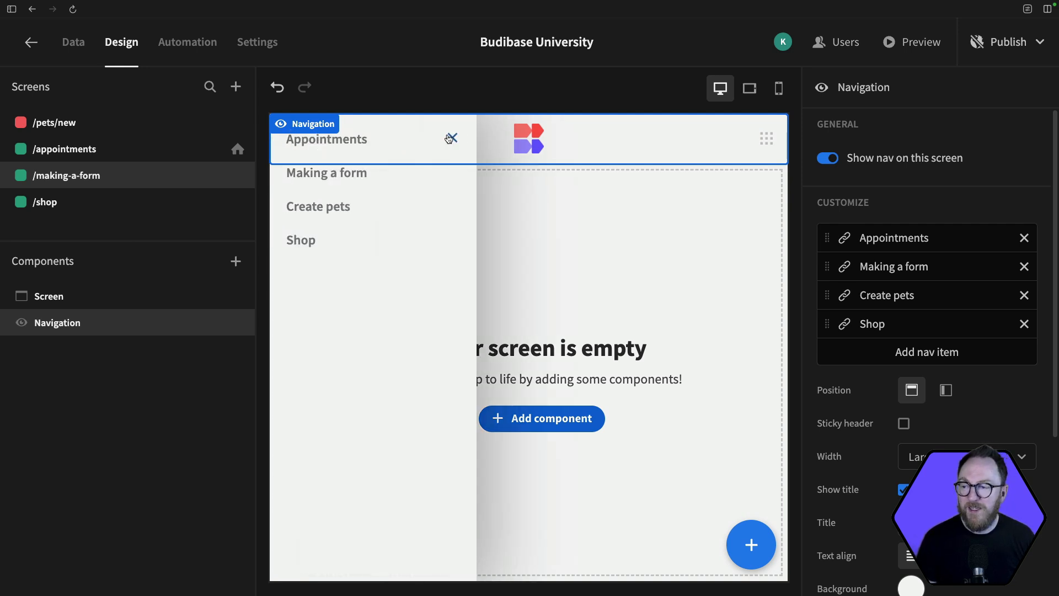
left_click(450, 138)
key("ctrl+minus")
left_click(409, 323)
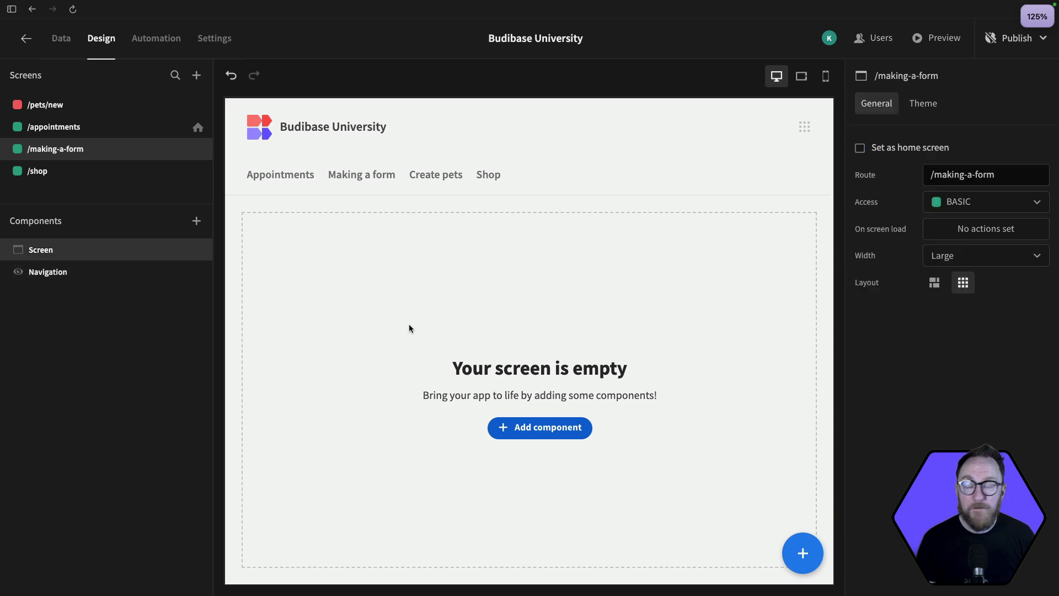
Step: Add a Form Block to the empty screen and narrow it to slightly more than half the canvas width
left_click(540, 435)
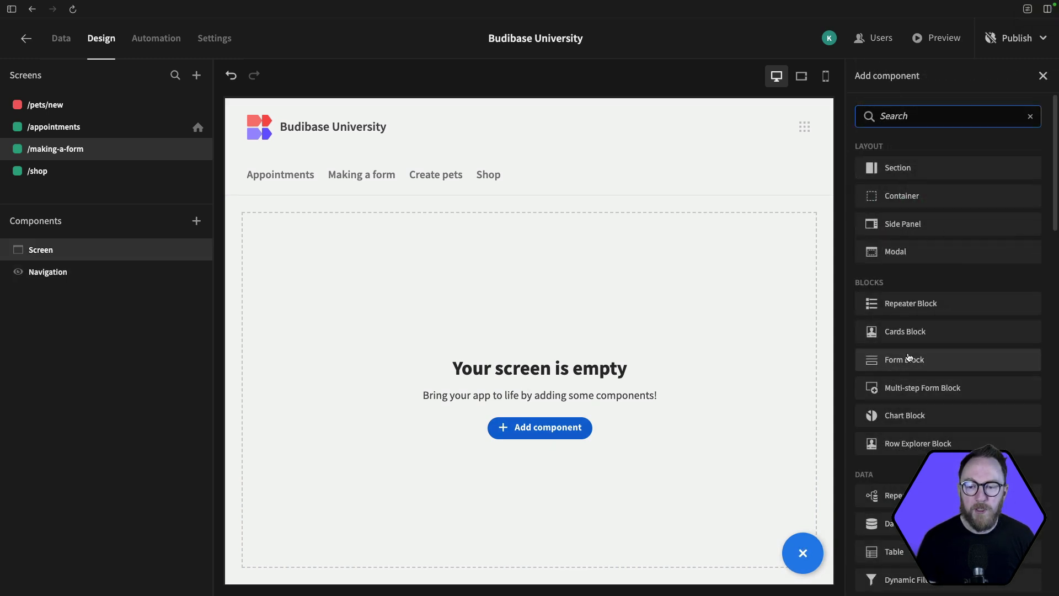
scroll(909, 361, "down", 3)
left_click(905, 234)
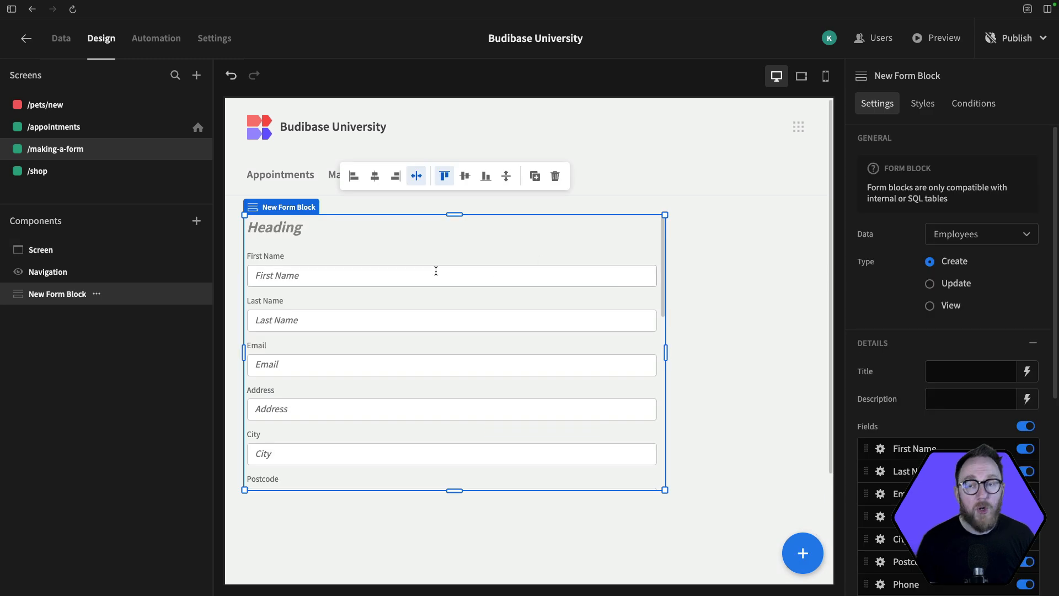
mouse_move(394, 243)
left_mouse_down()
mouse_move(525, 244)
mouse_move(395, 249)
left_mouse_up()
left_click_drag(666, 353, 593, 347)
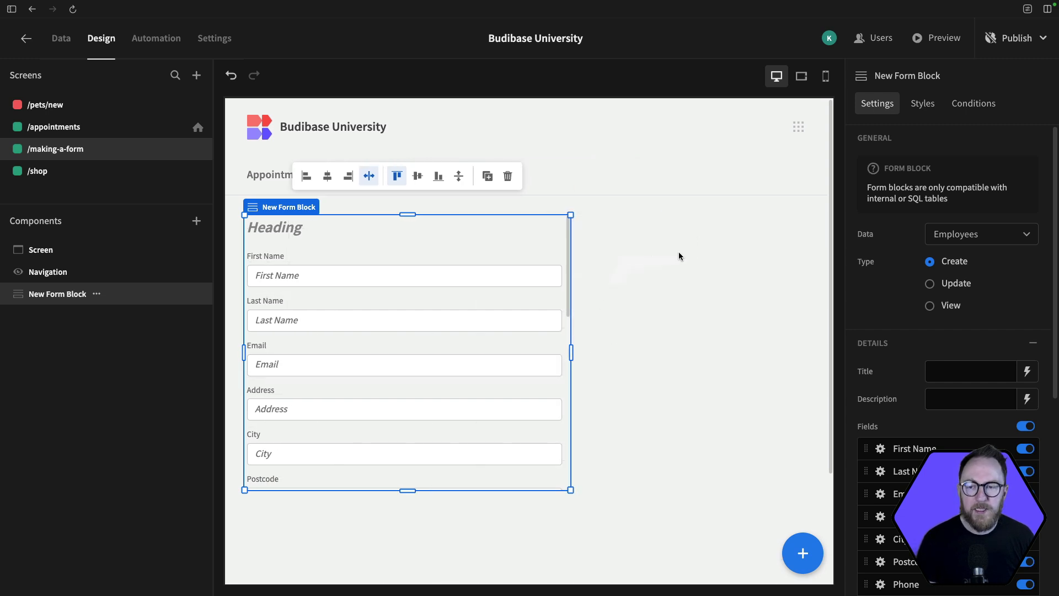
Step: Widen the form block to nearly the full screen width in the mobile layout, and return to the desktop view
left_click(825, 77)
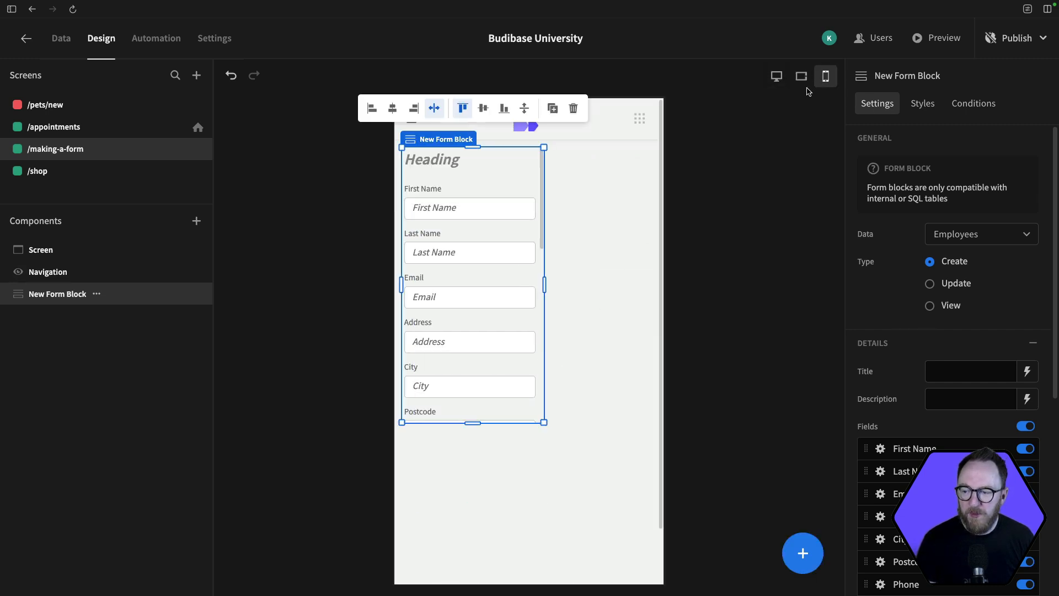
left_click_drag(546, 287, 639, 283)
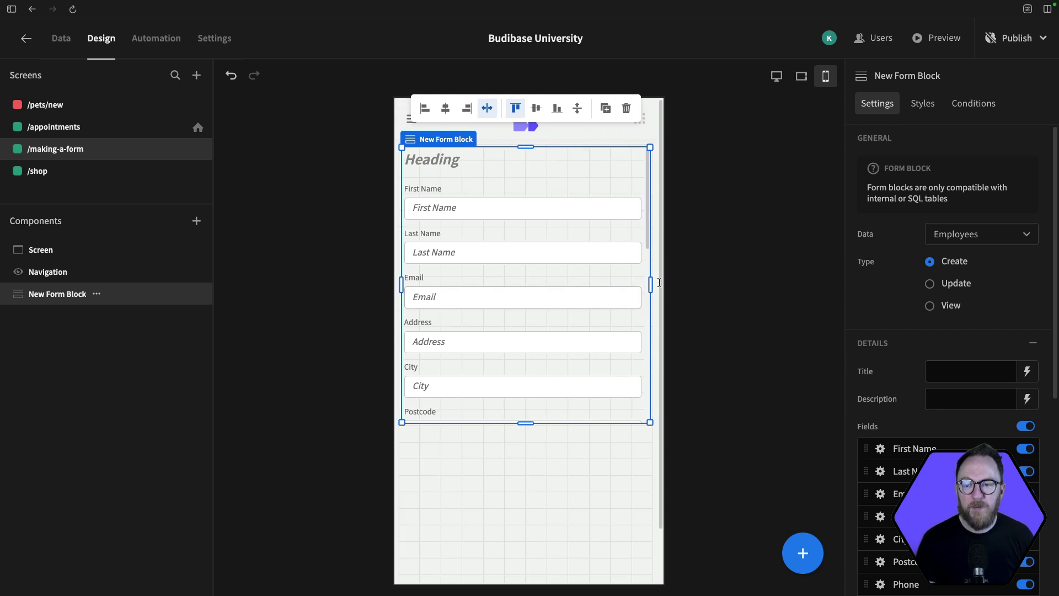
left_click(776, 77)
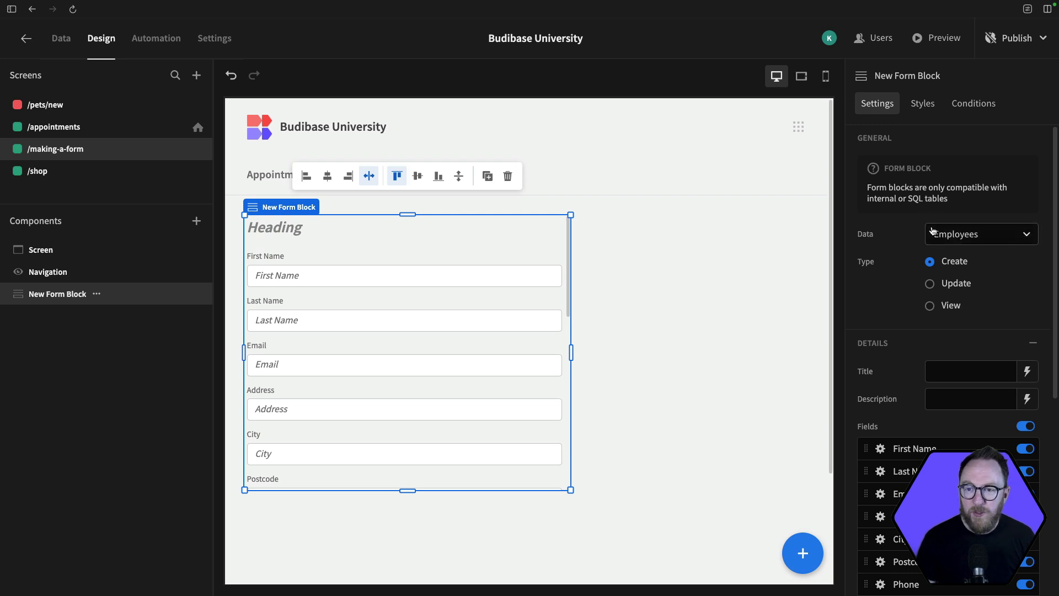
Step: Rename the form block as "Appointment Form"
left_click(894, 77)
triple_click(894, 81)
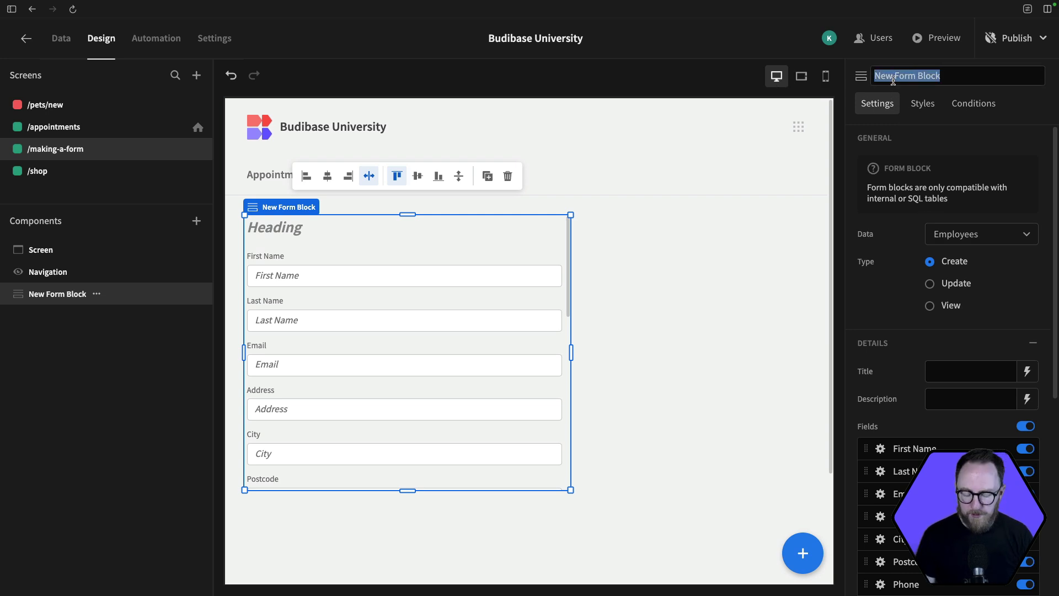
type("Appointment Form")
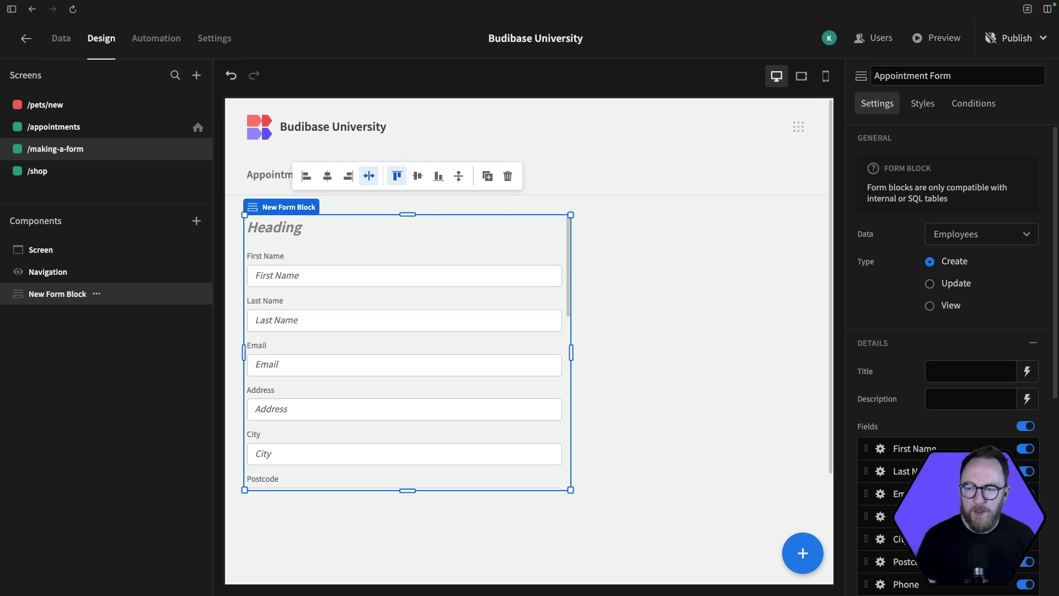
key("Return")
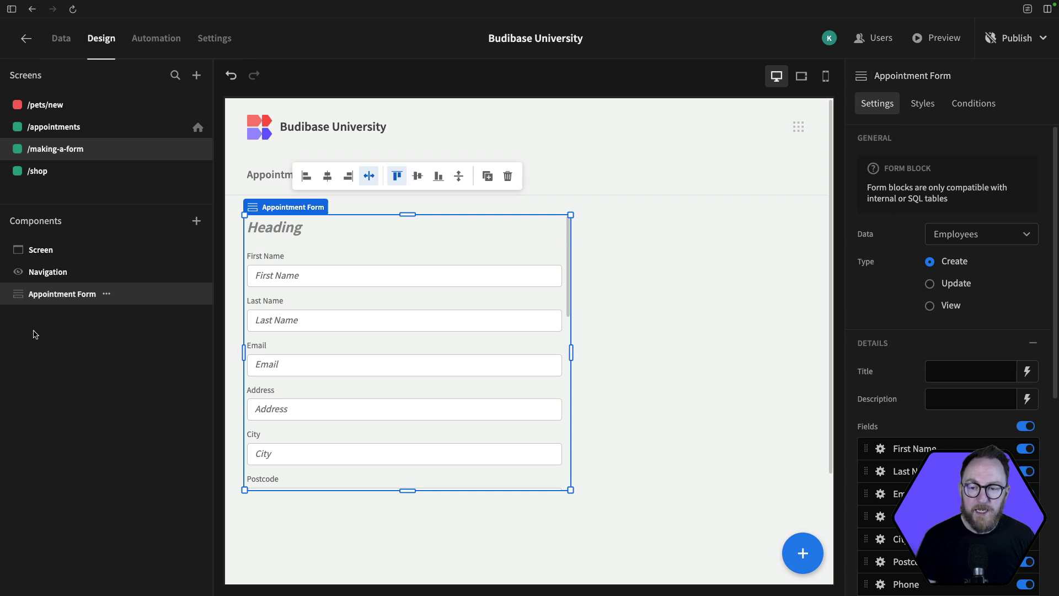
Step: Set the form's data source to the appointments table
left_click(989, 231)
scroll(984, 231, "down", 2)
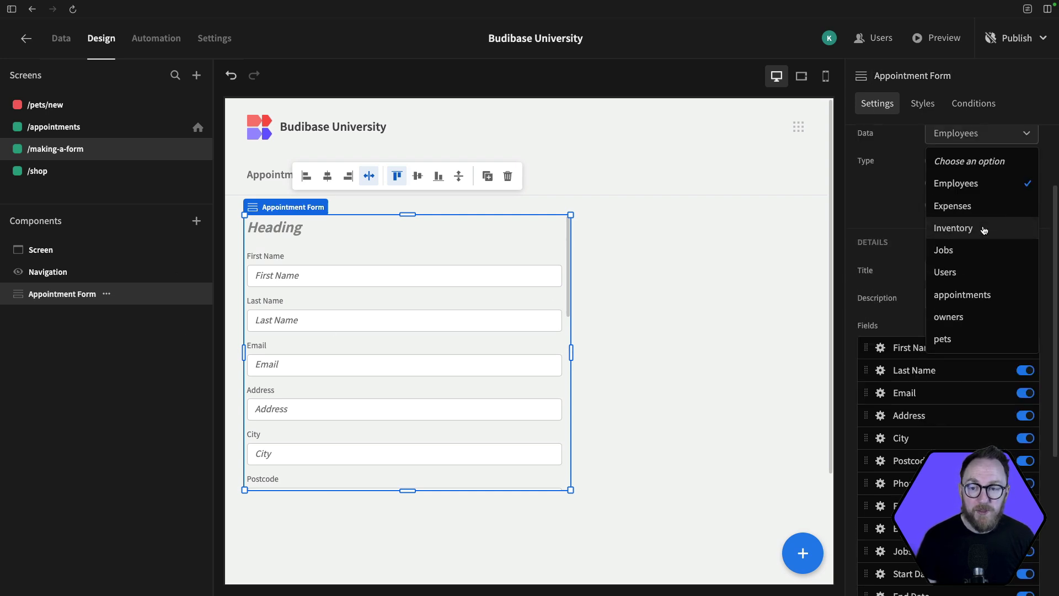
scroll(984, 231, "up", 1)
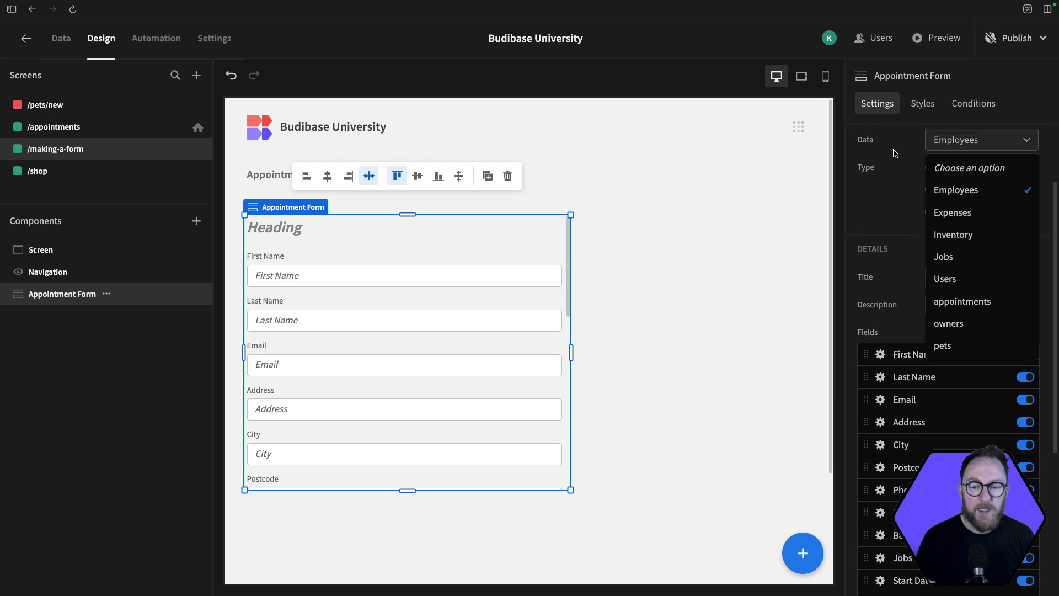
left_click(966, 298)
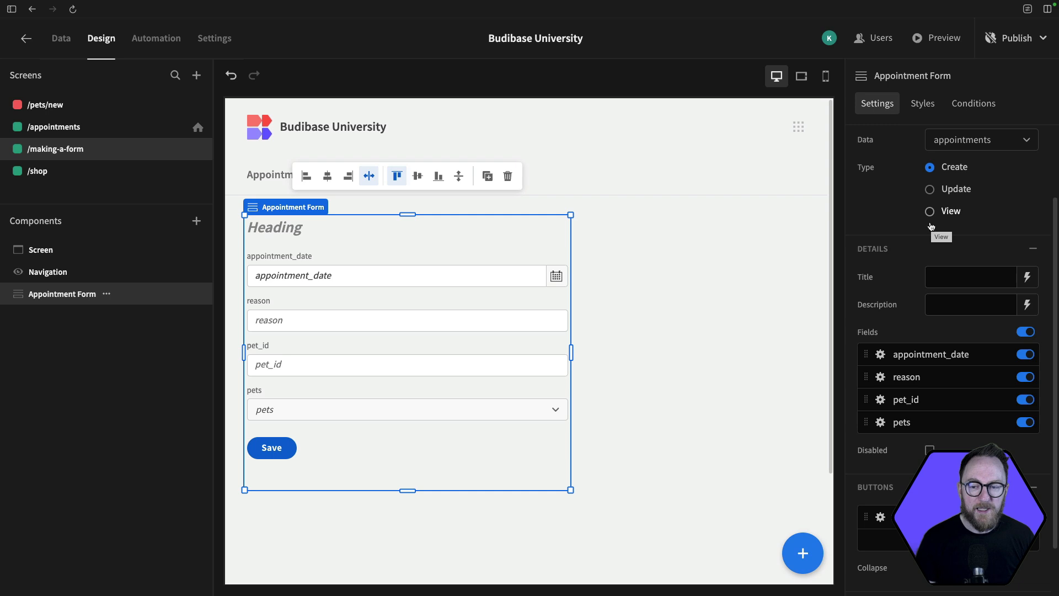
Step: Set the form's title to "Add new appointment" and its description to "Fill in all of the details"
left_click(967, 278)
type("Add new")
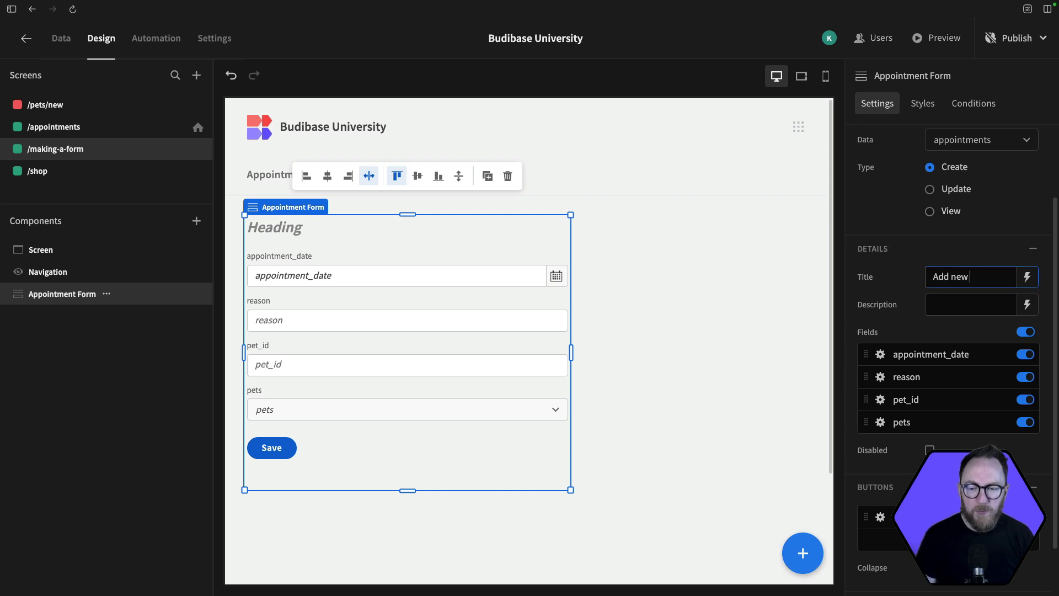
type(" appointment")
key("Tab")
type("F")
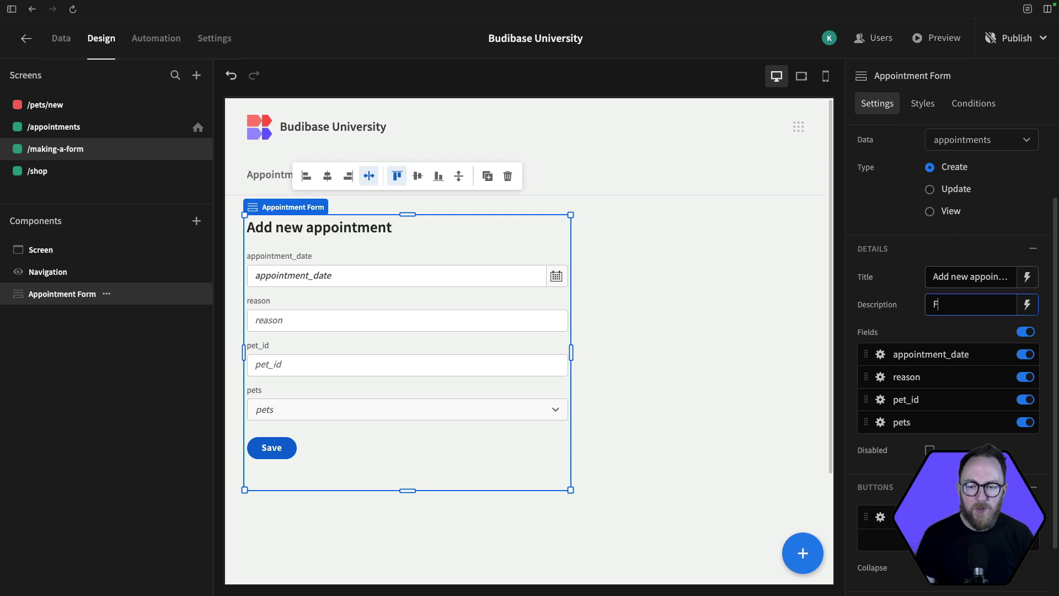
type("ill in all of the details")
Step: Try out the form's date picker, reason field and pets selector on the canvas to examine each input type
scroll(945, 223, "down", 2)
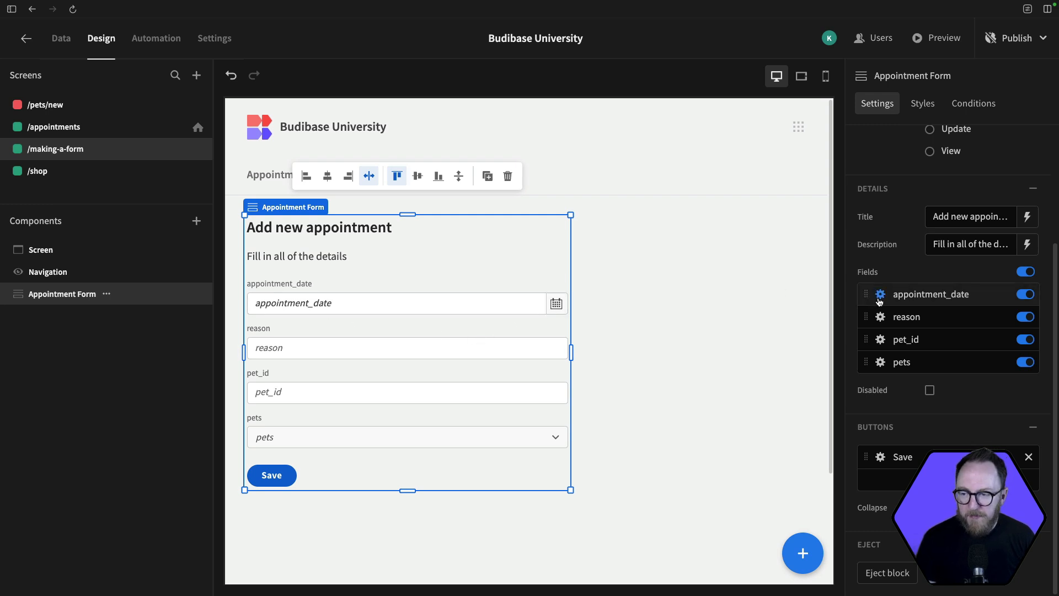
left_click(556, 303)
left_click(495, 325)
left_click(444, 347)
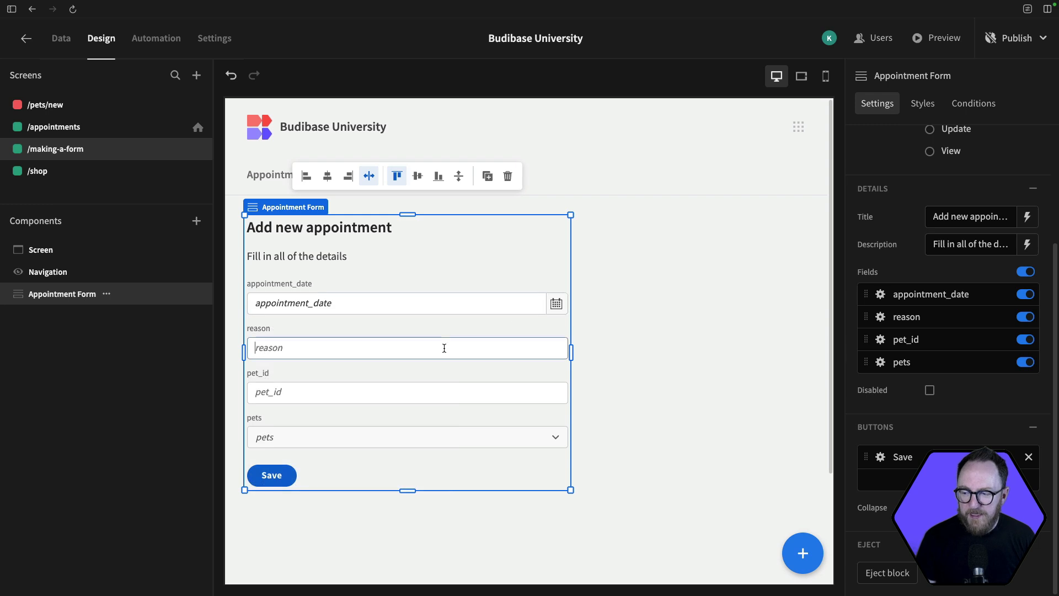
left_click(556, 438)
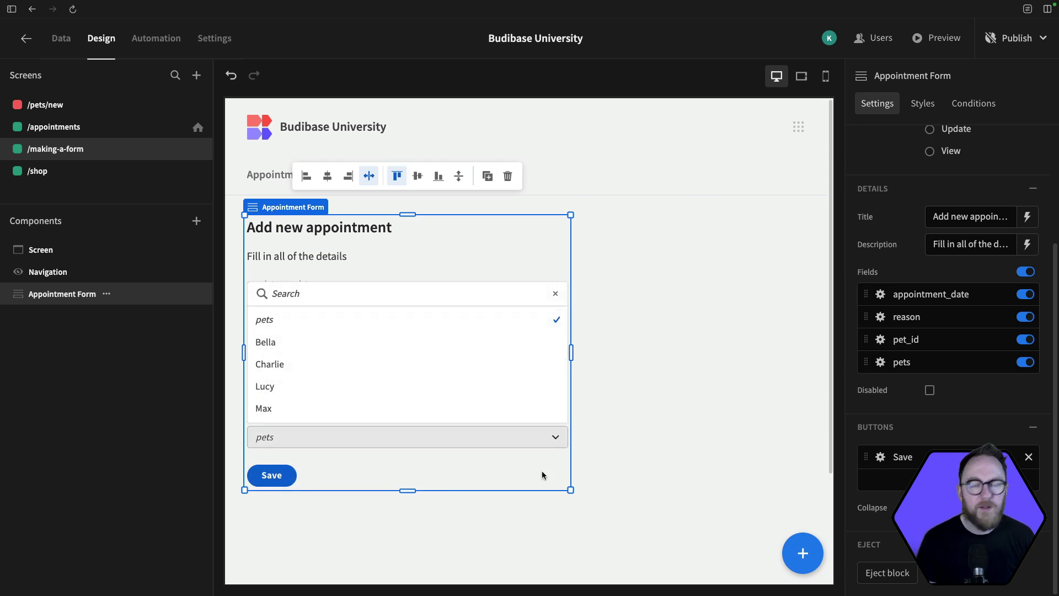
left_click(681, 385)
Step: Set the label of the appointment_date field to "Appointment Date"
scroll(910, 331, "down", 3)
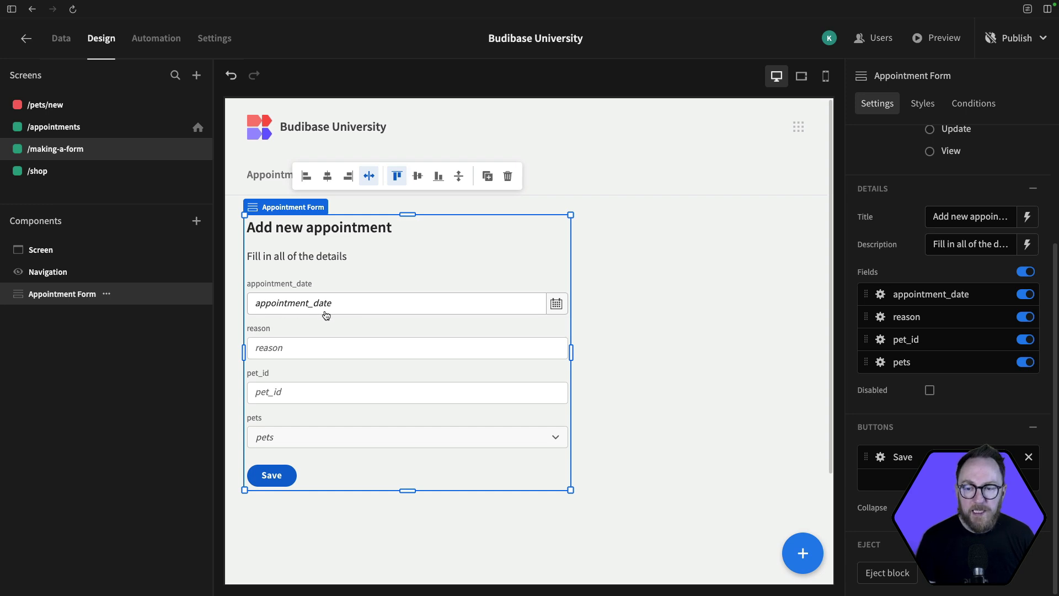
left_click(879, 294)
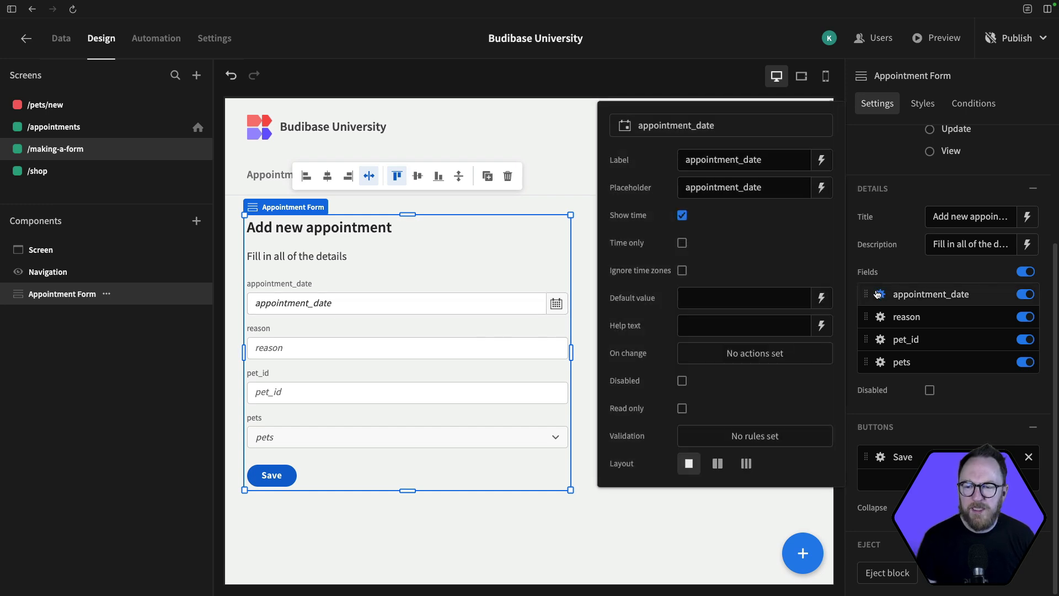
left_click(714, 160)
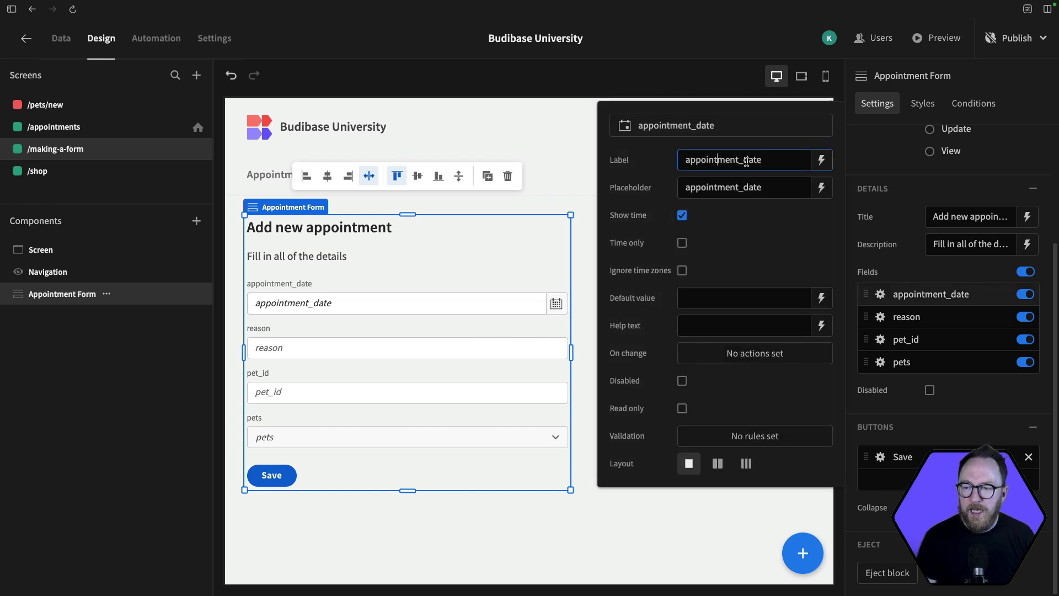
left_click(689, 160)
key("BackSpace")
type("A")
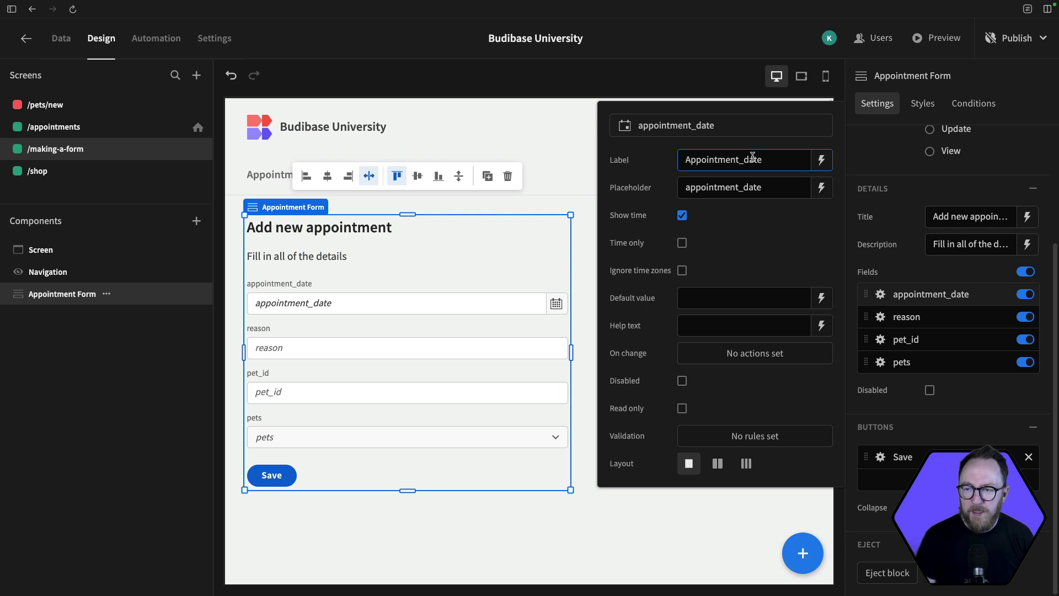
left_click(749, 160)
key("BackSpace")
key("BackSpace")
type("D")
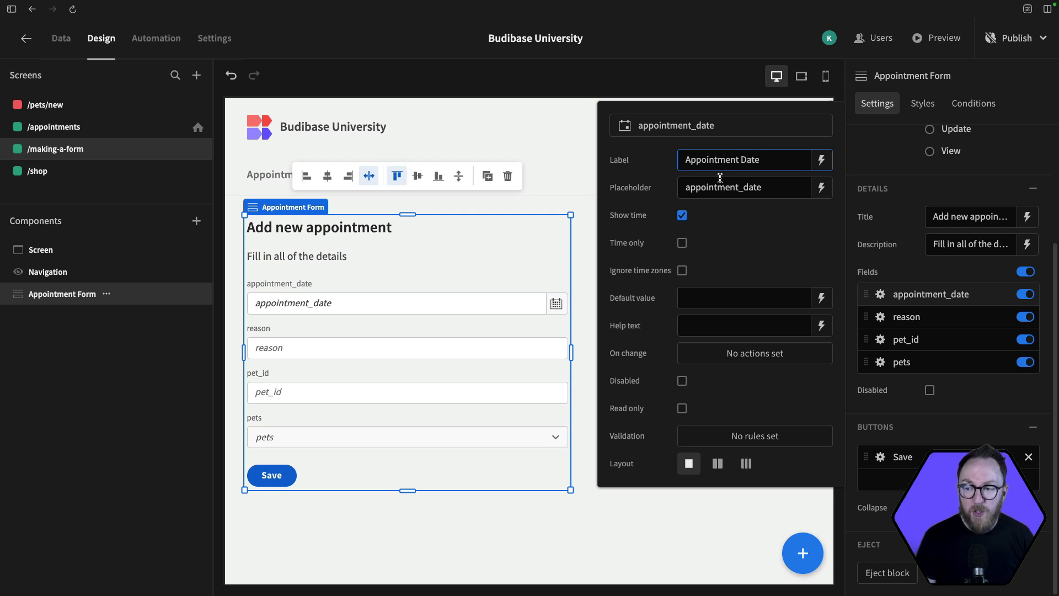
Step: Set the placeholder of the appointment date field to "When do you want to come in?"
left_click(690, 188)
key("BackSpace")
type("A")
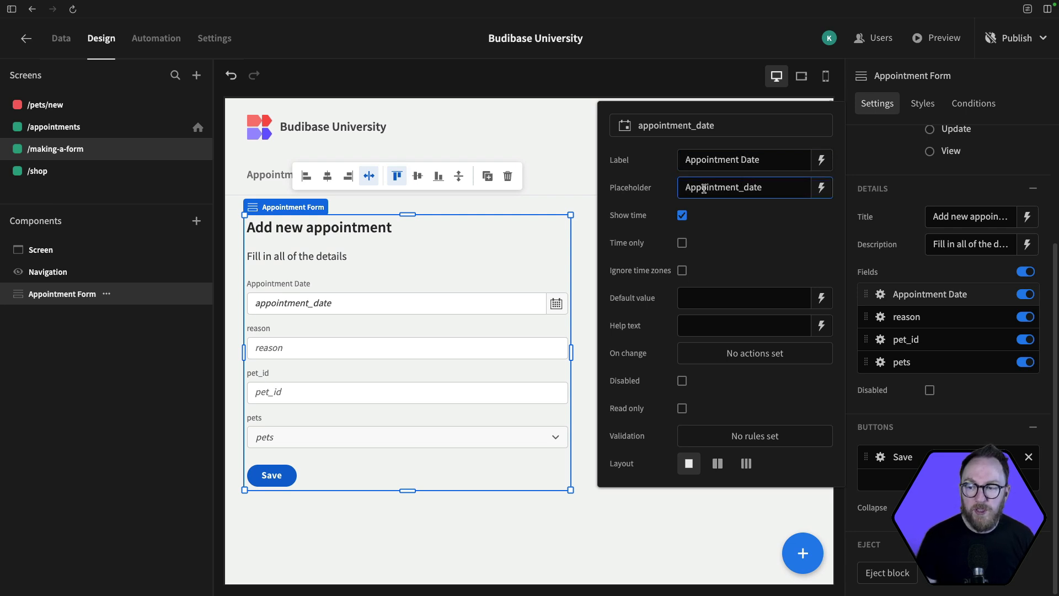
left_click_drag(767, 188, 661, 187)
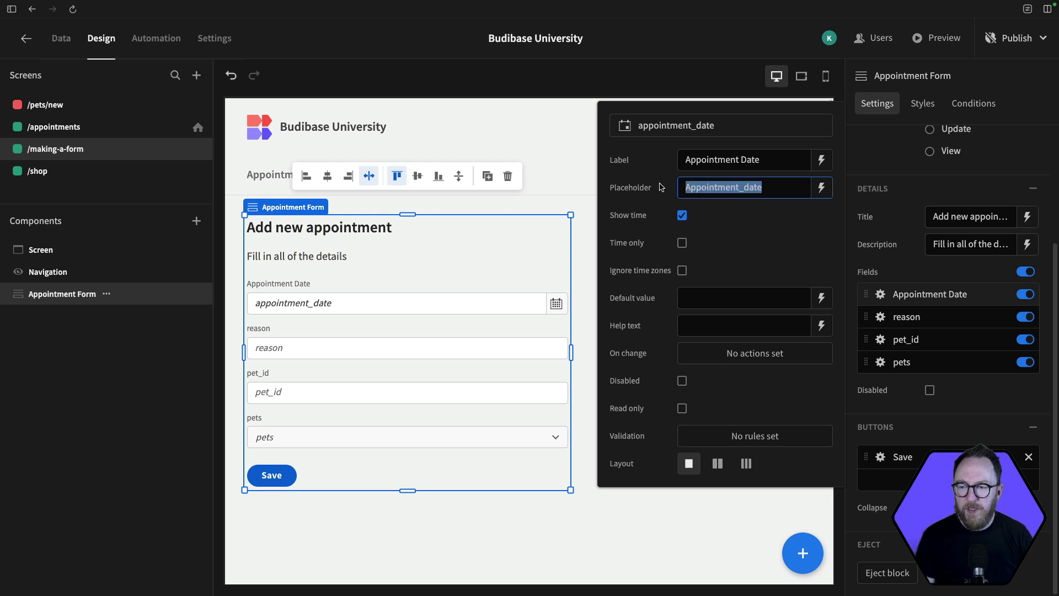
key("BackSpace")
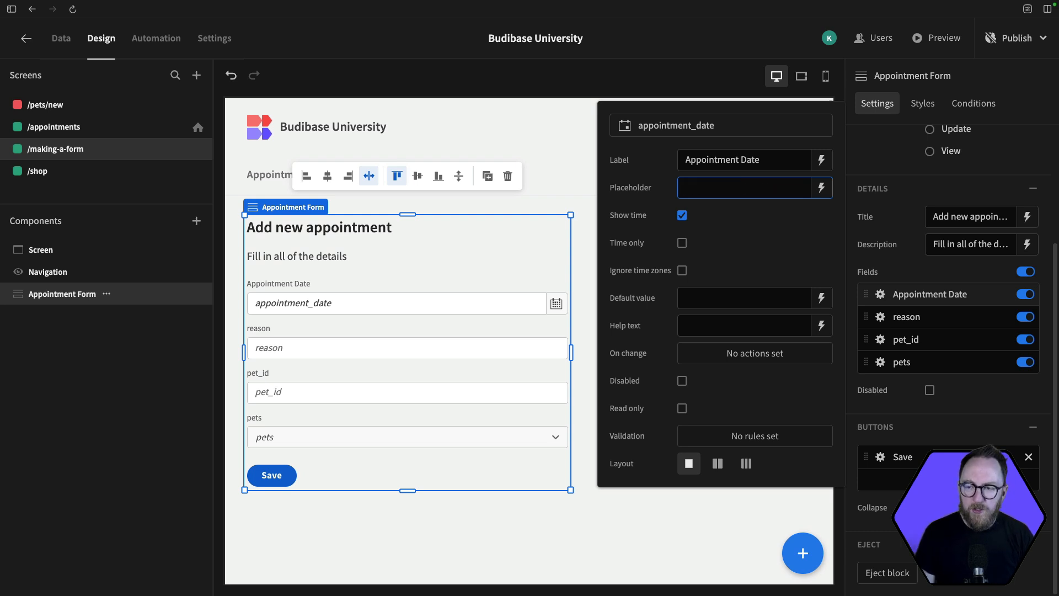
type("When do you want to come in?")
left_click(442, 373)
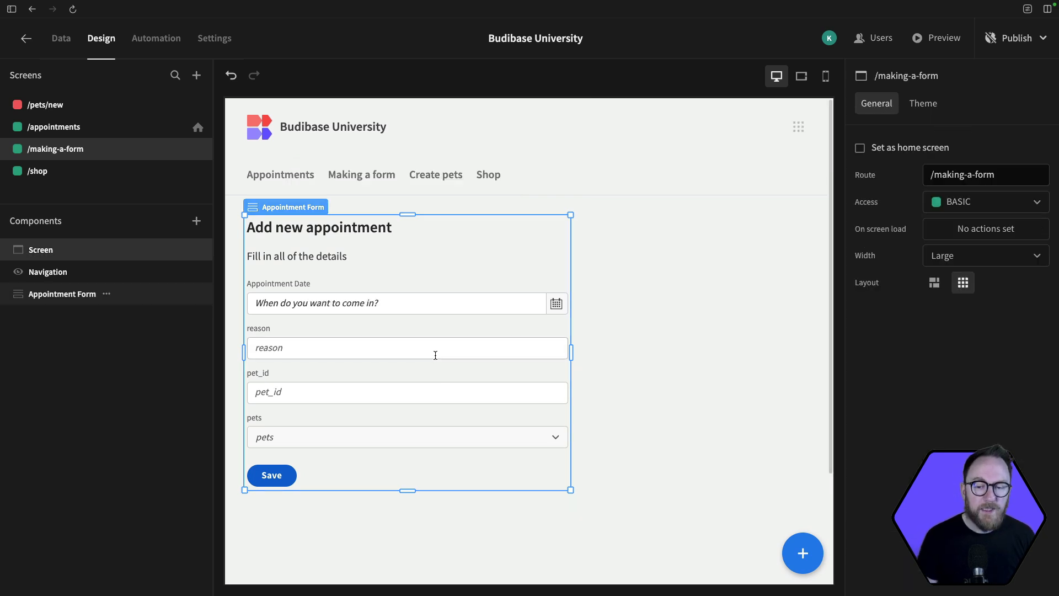
Step: Set the reason field's label to "Reason" and its placeholder to "Why do you want to come in?"
left_click(435, 355)
scroll(969, 372, "down", 3)
left_click(881, 317)
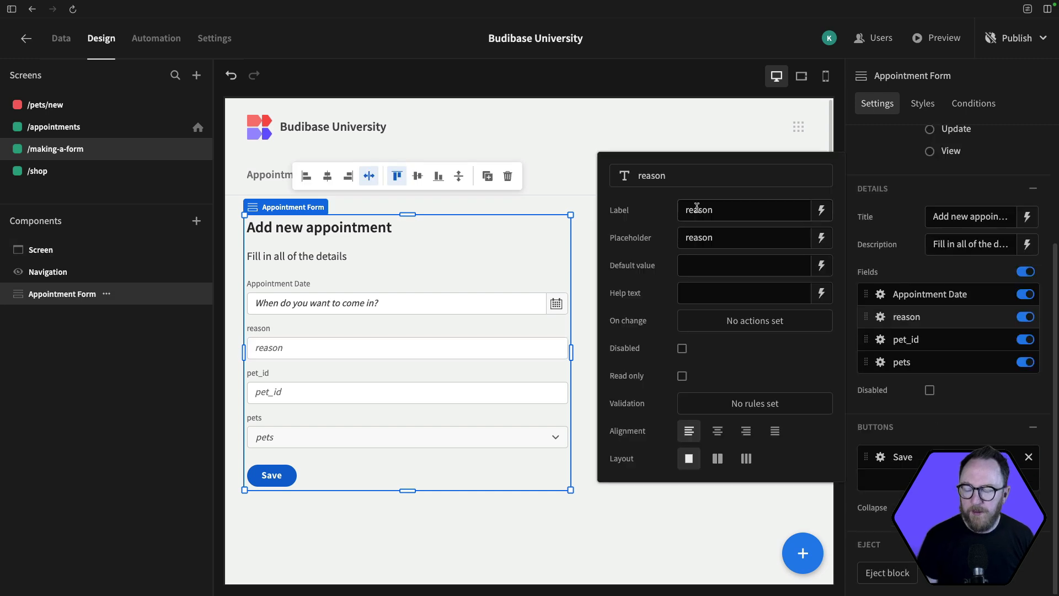
left_click(686, 208)
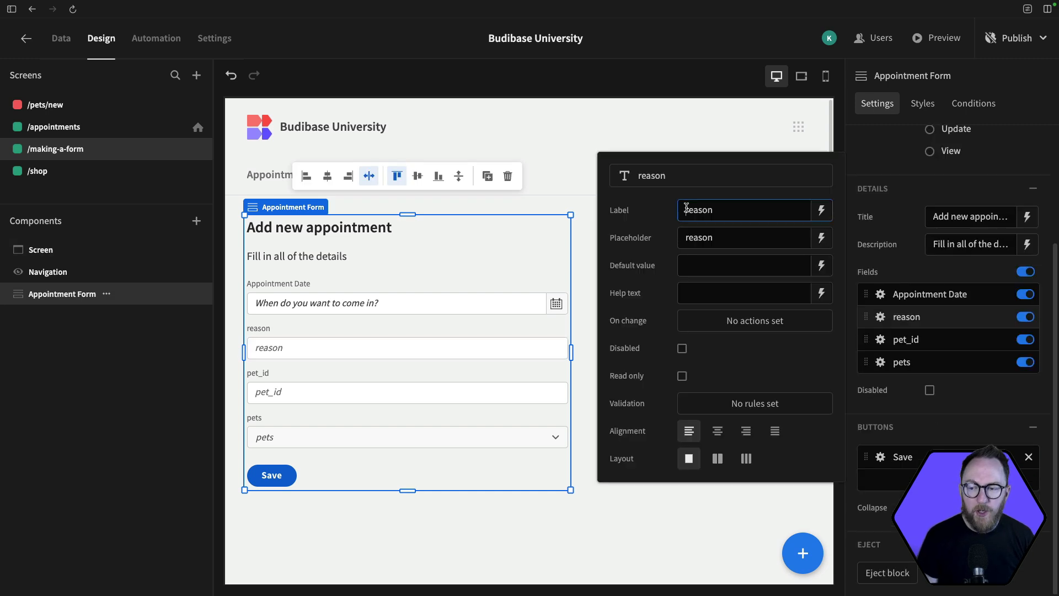
key("Delete")
type("R")
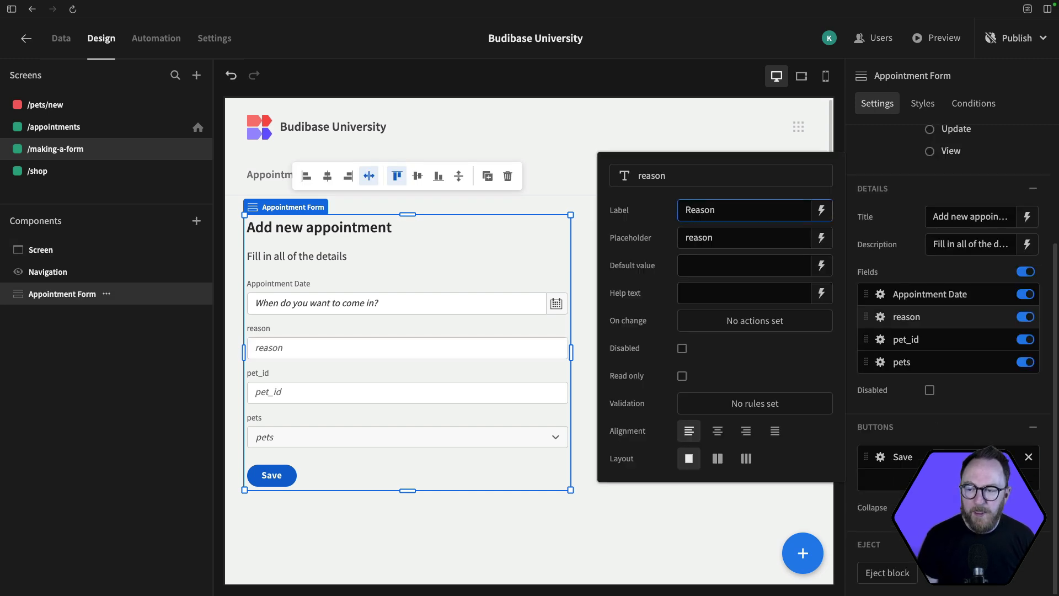
double_click(690, 238)
type("Why ")
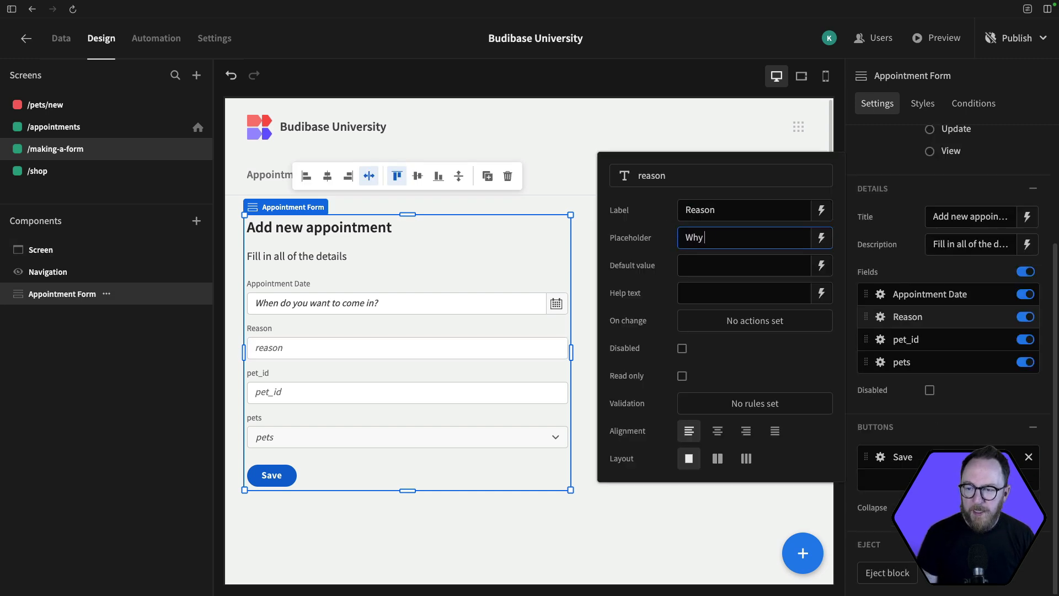
type("doy ou")
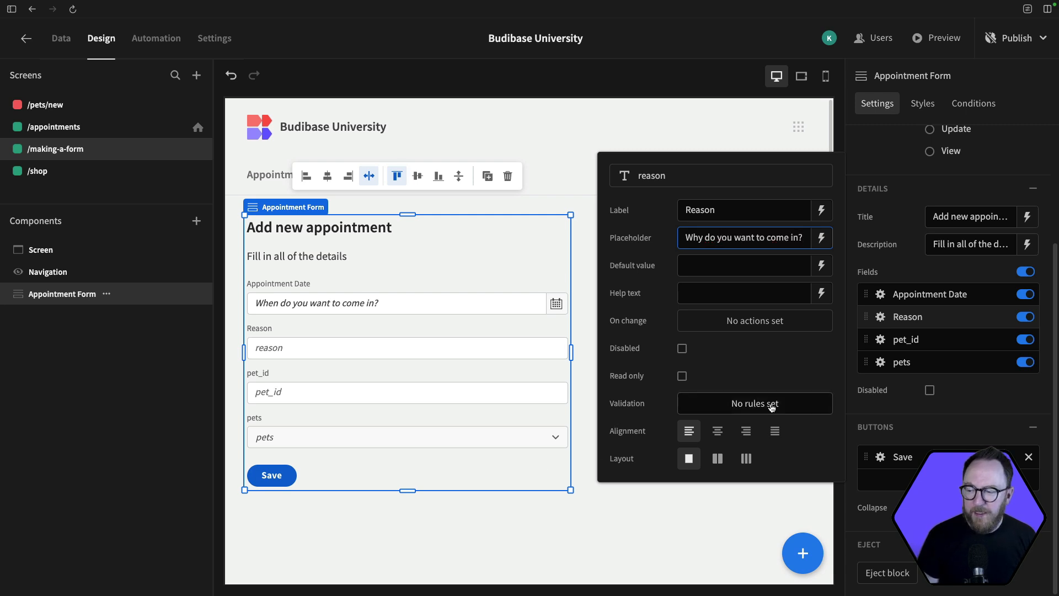
Step: Add and save a custom Max length validation rule of 100 on the reason field, with an error message asking to keep the reason short
left_click(771, 404)
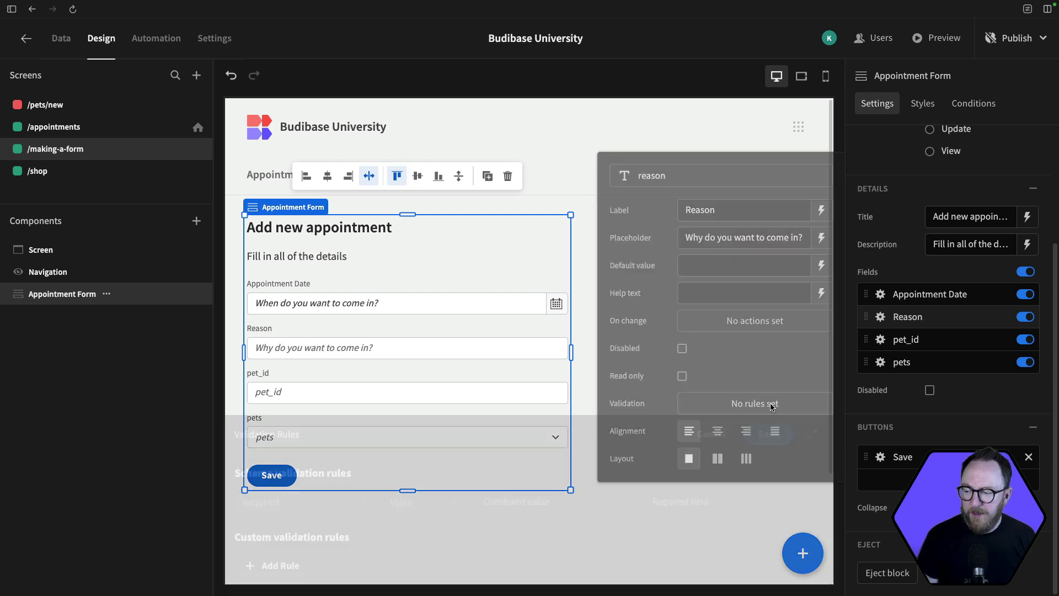
left_click(276, 447)
left_click(325, 449)
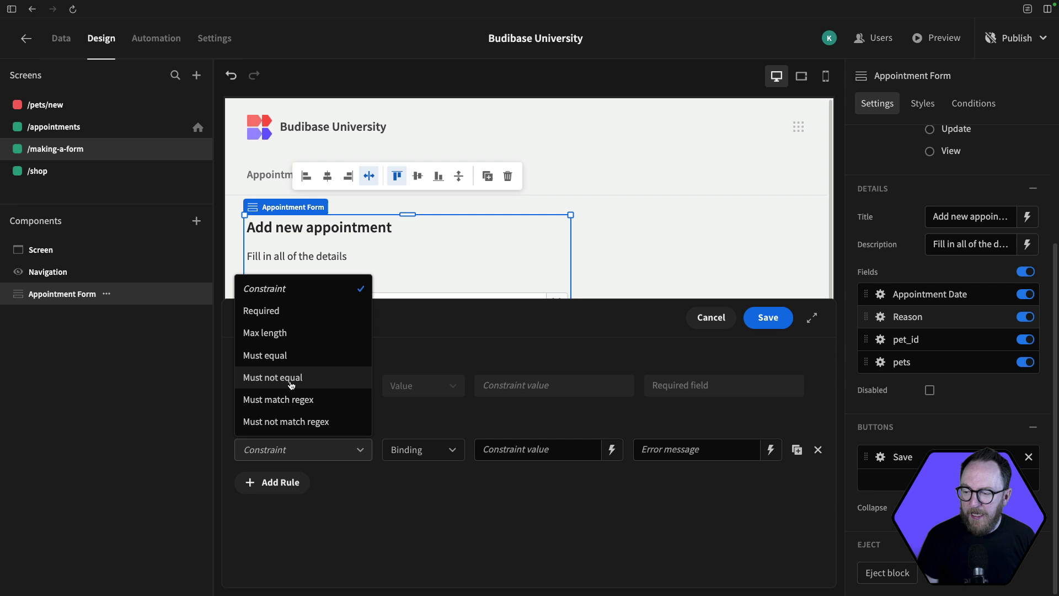
left_click(302, 334)
left_click(519, 454)
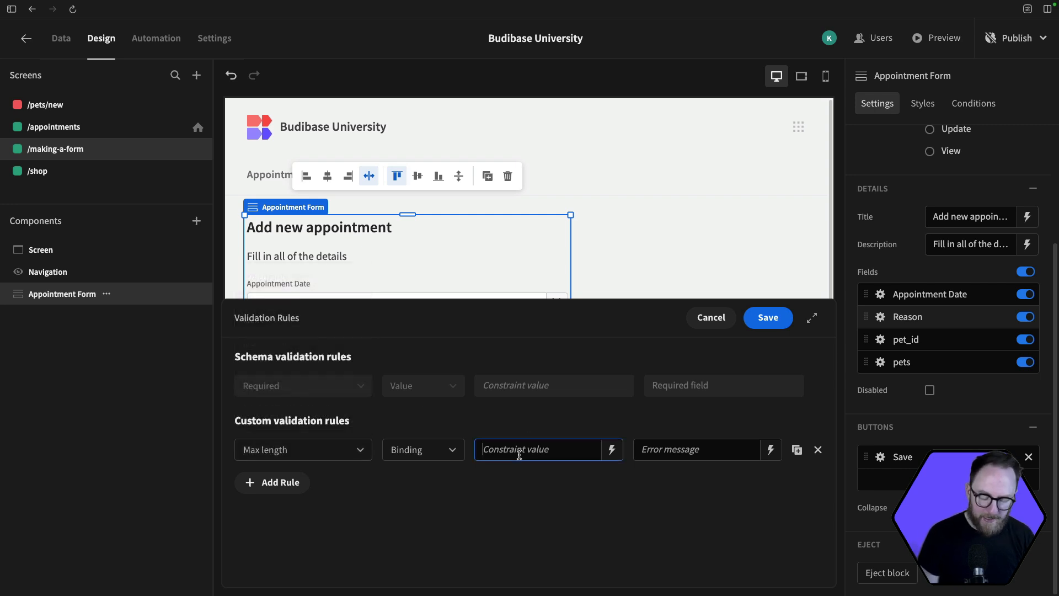
type("100")
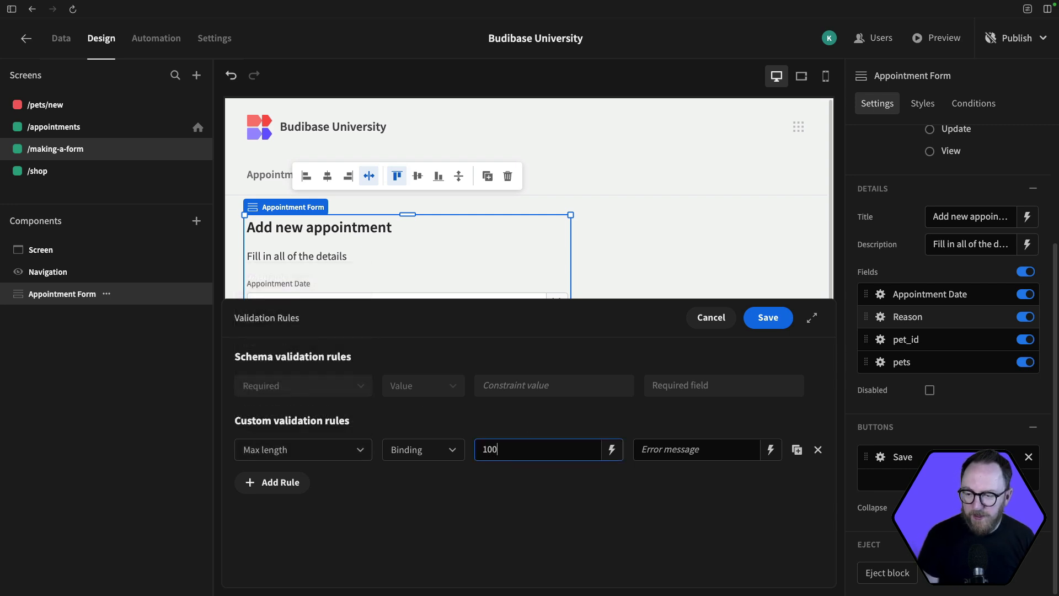
left_click(646, 445)
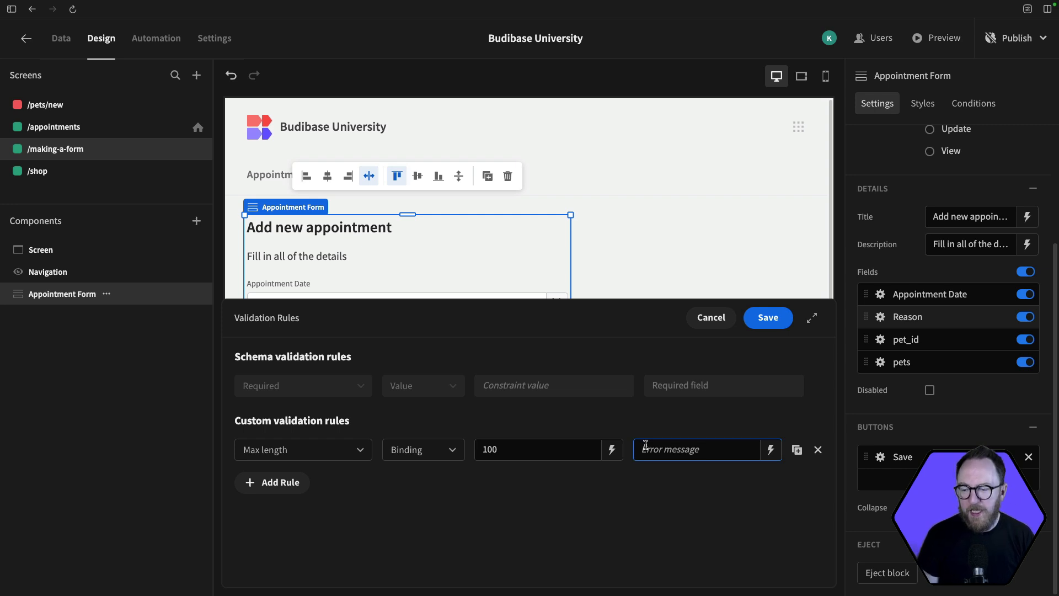
type("Try to keep reason ")
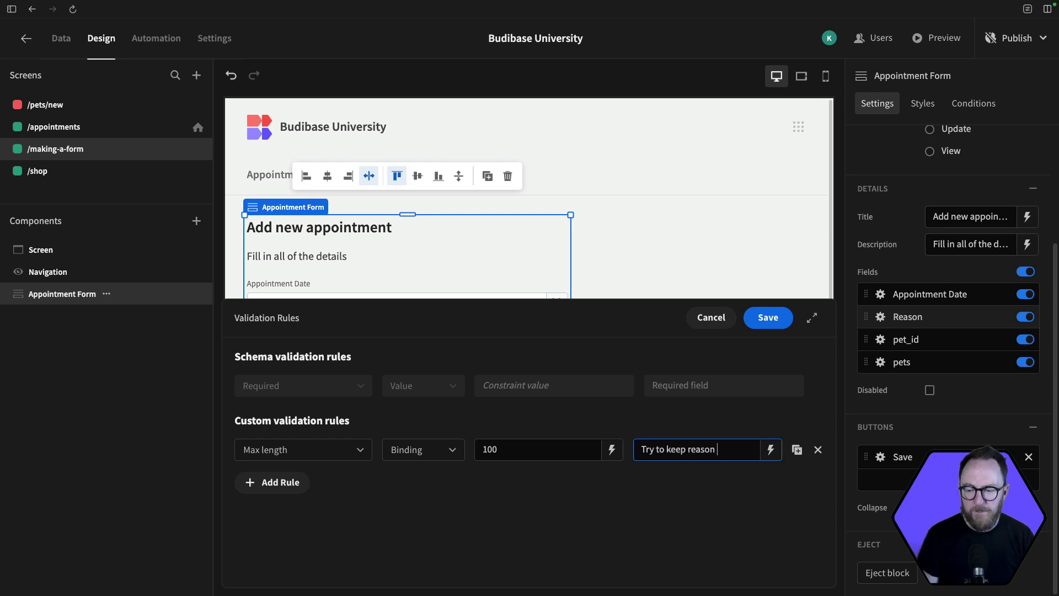
type("short. Max is 100 cha")
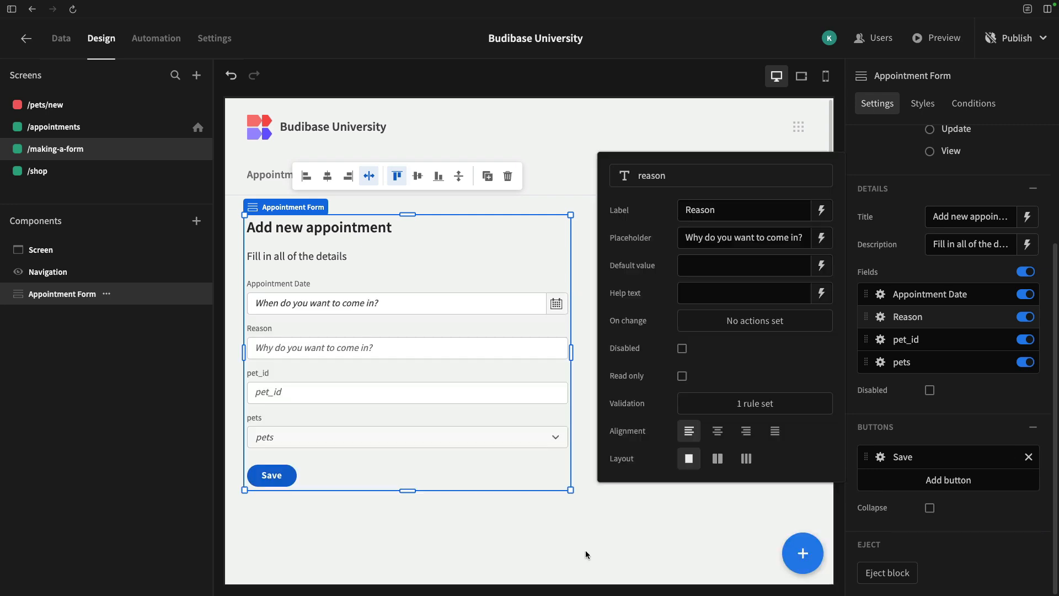
left_click(585, 551)
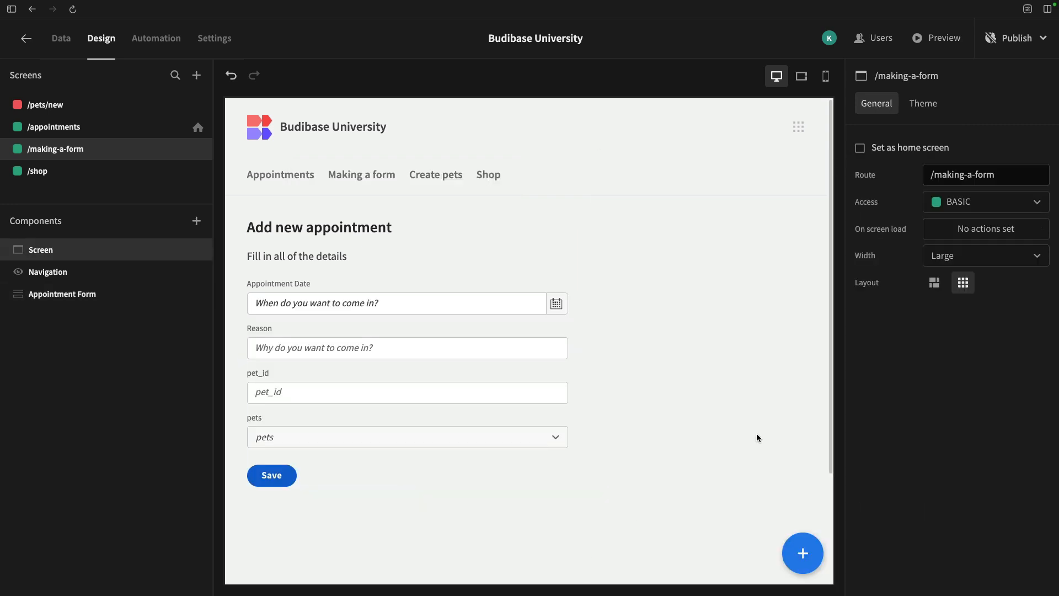
Step: Hide the pet_id field and give the pets field the label "Pets" and placeholder "Which pet do you want to bring in?"
left_click(386, 392)
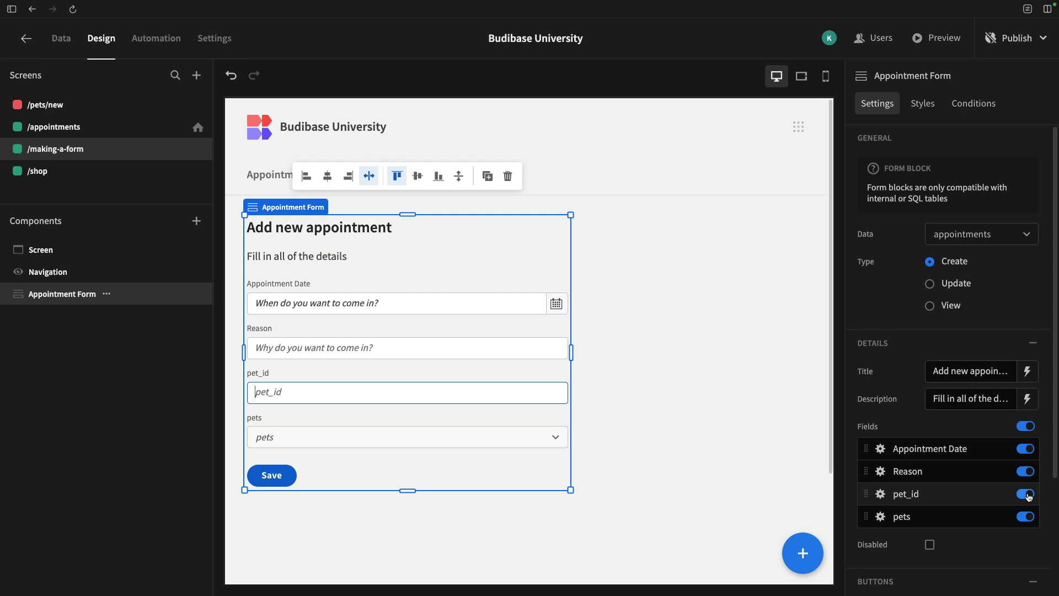
left_click(1026, 494)
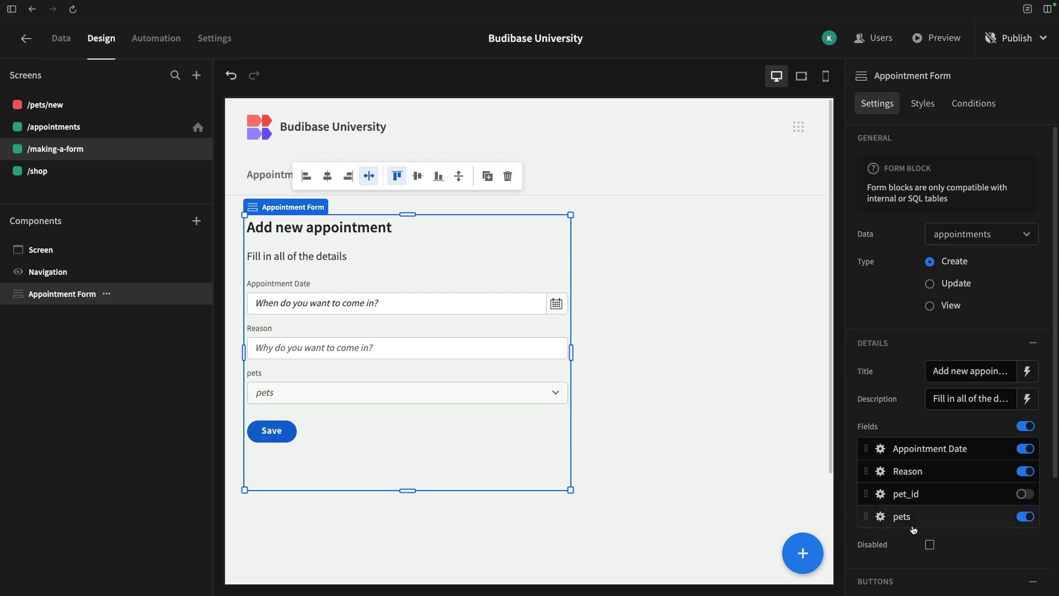
left_click(881, 517)
double_click(693, 289)
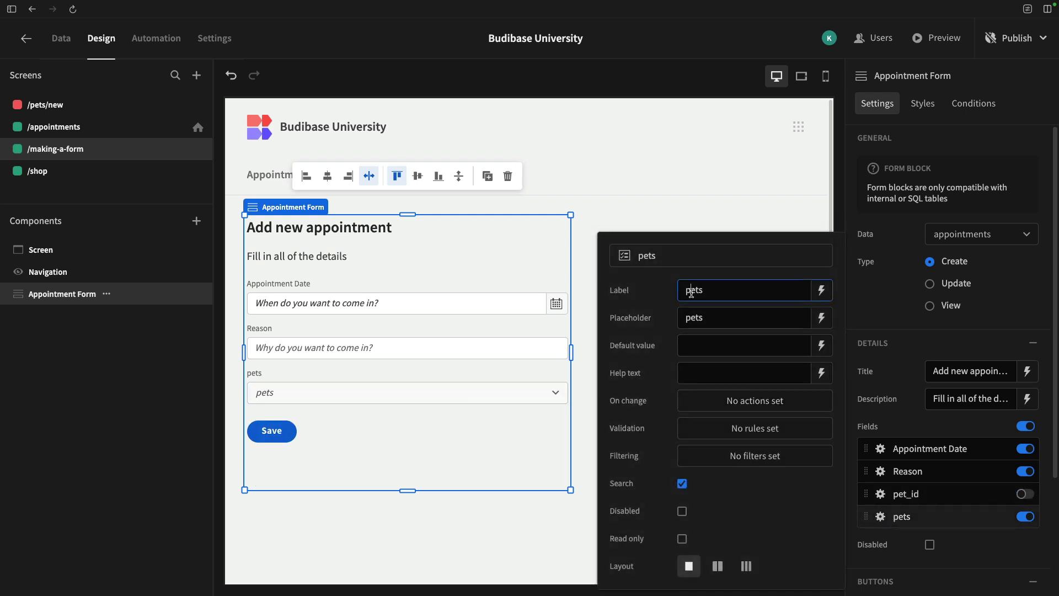
type("Pets")
key("Tab")
type("Which pet")
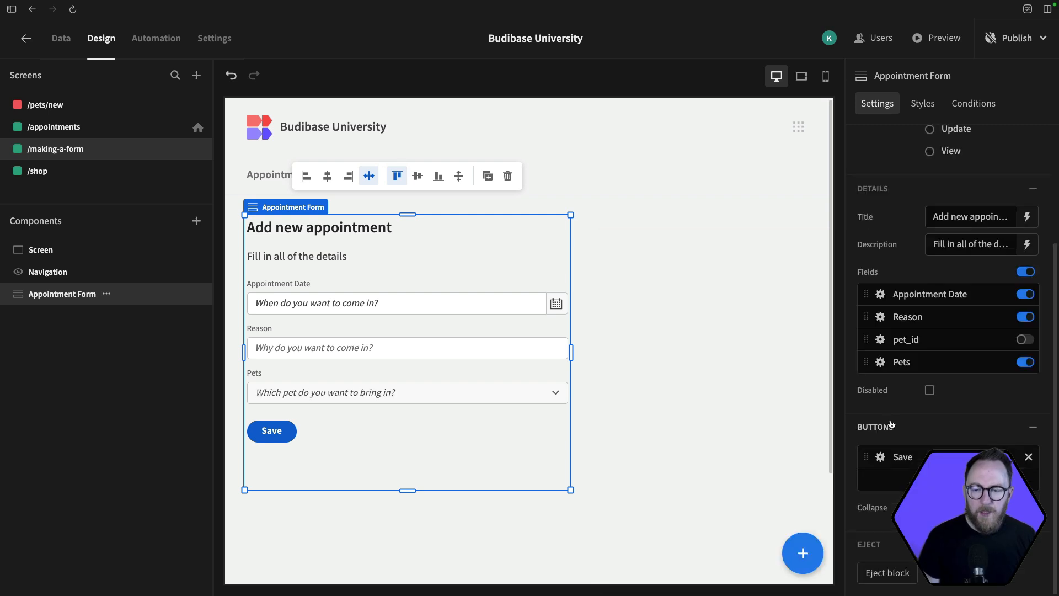
Step: Try disabling the whole appointment form, and re-enable it
left_click(930, 391)
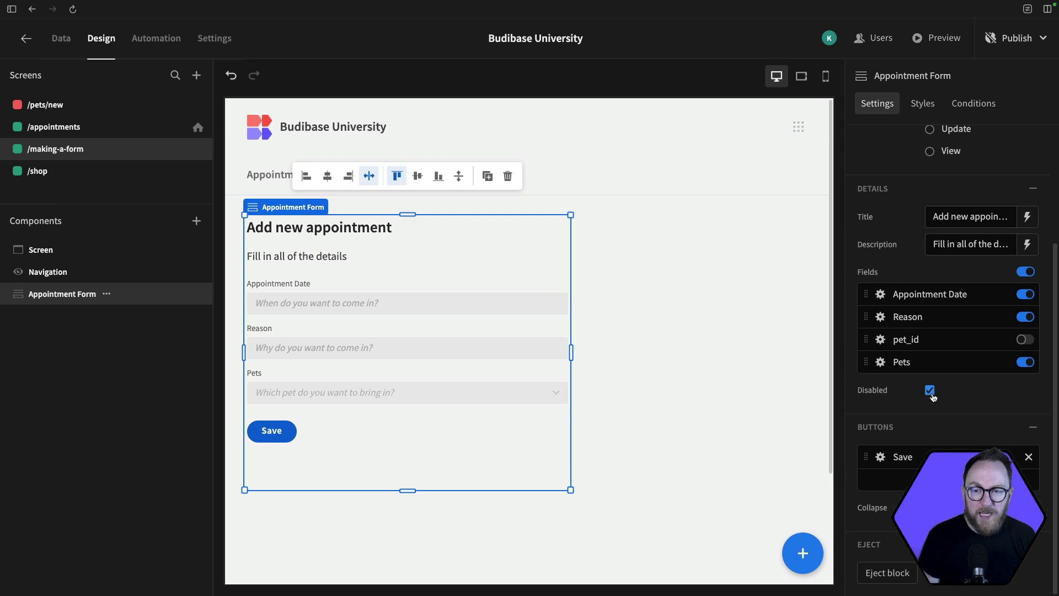
left_click(931, 392)
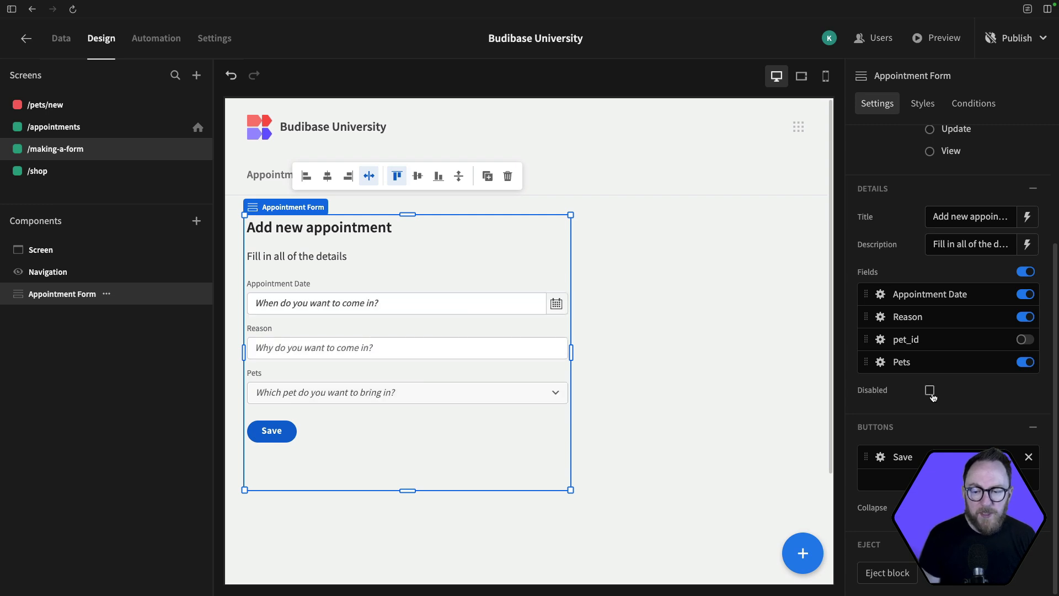
Step: Examine the form's Save button settings and its list of on-click actions
left_click(881, 457)
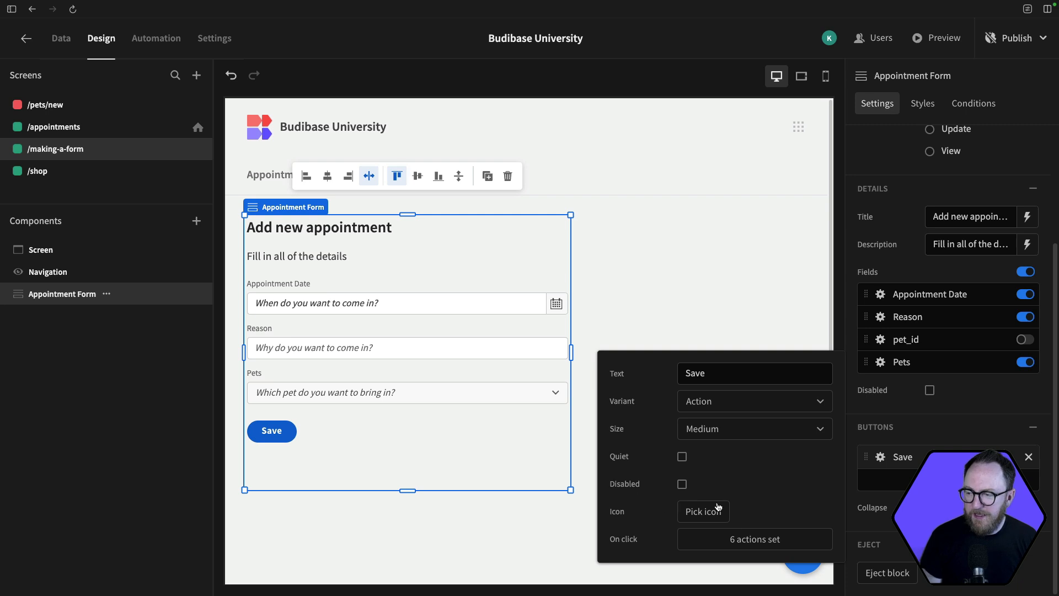
left_click(738, 539)
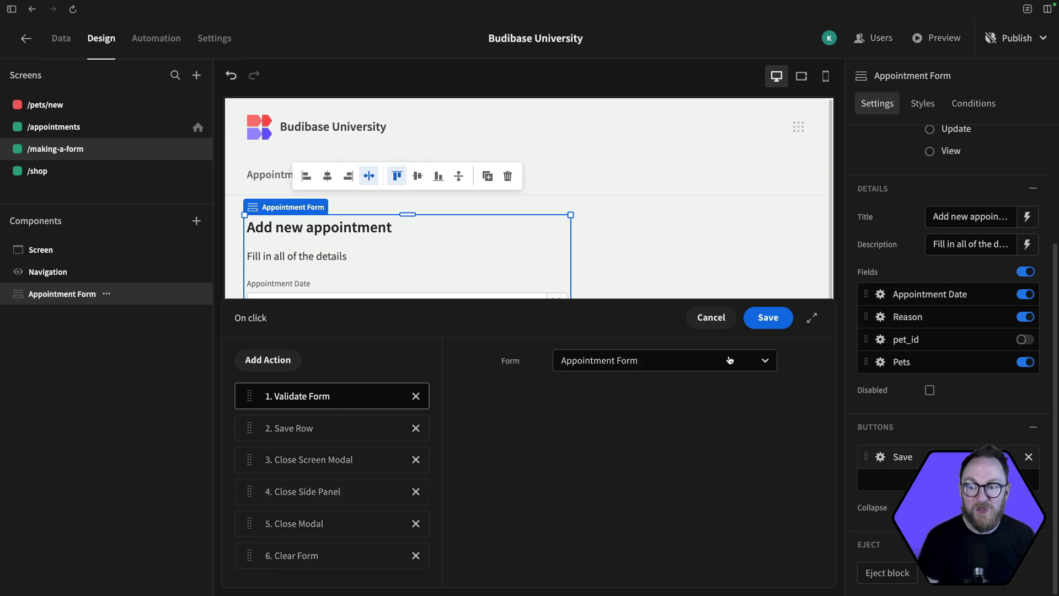
left_click(711, 317)
left_click(938, 544)
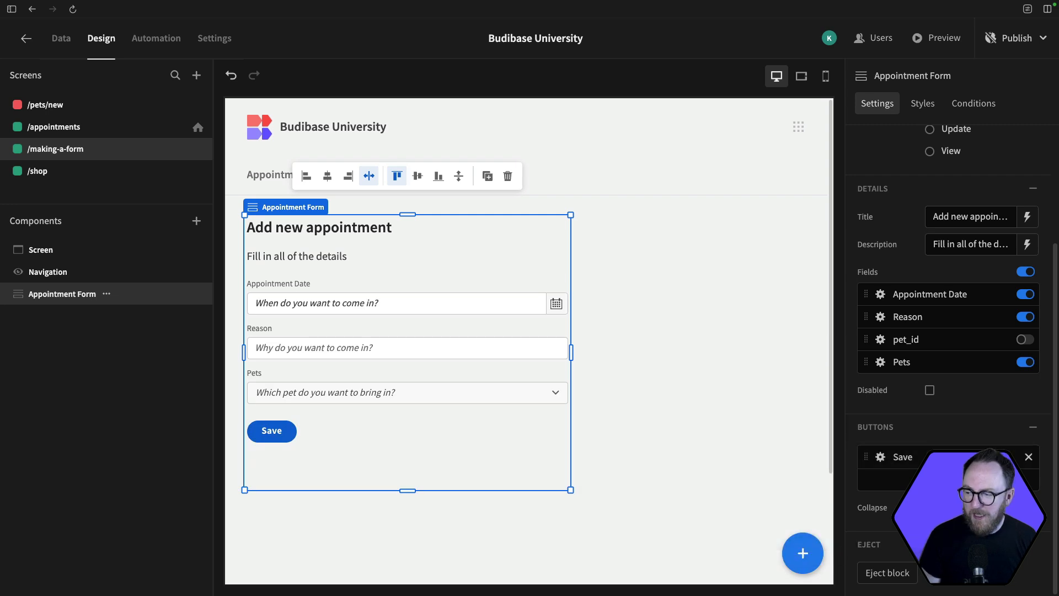
Step: Try collapsing the form's buttons into a dropdown, test opening and closing it, and restore the uncollapsed layout
left_click(930, 508)
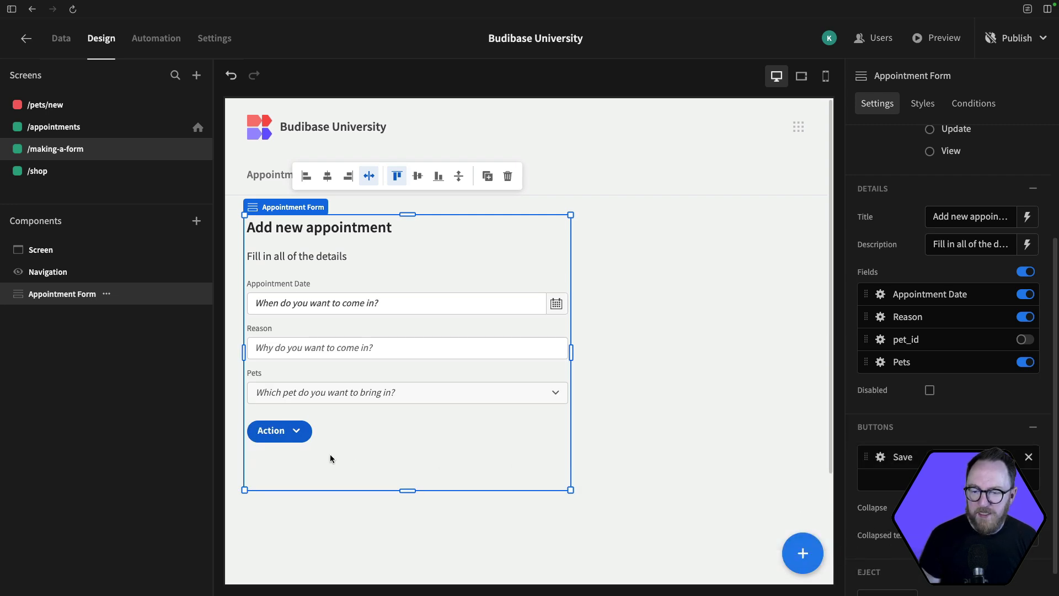
left_click(292, 431)
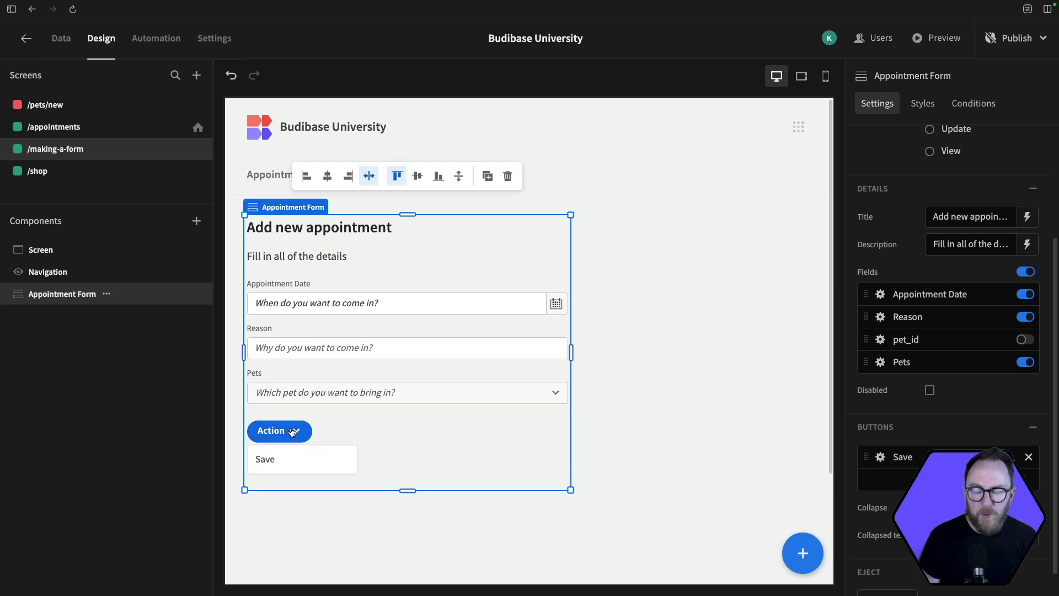
left_click(292, 431)
left_click(292, 431)
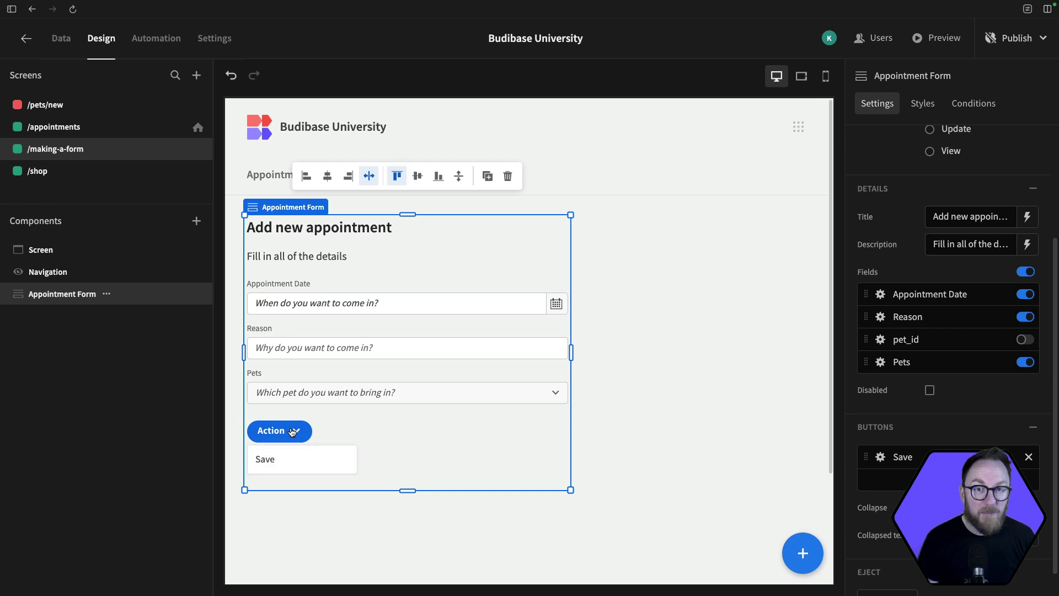
left_click(292, 431)
left_click(293, 431)
left_click(292, 431)
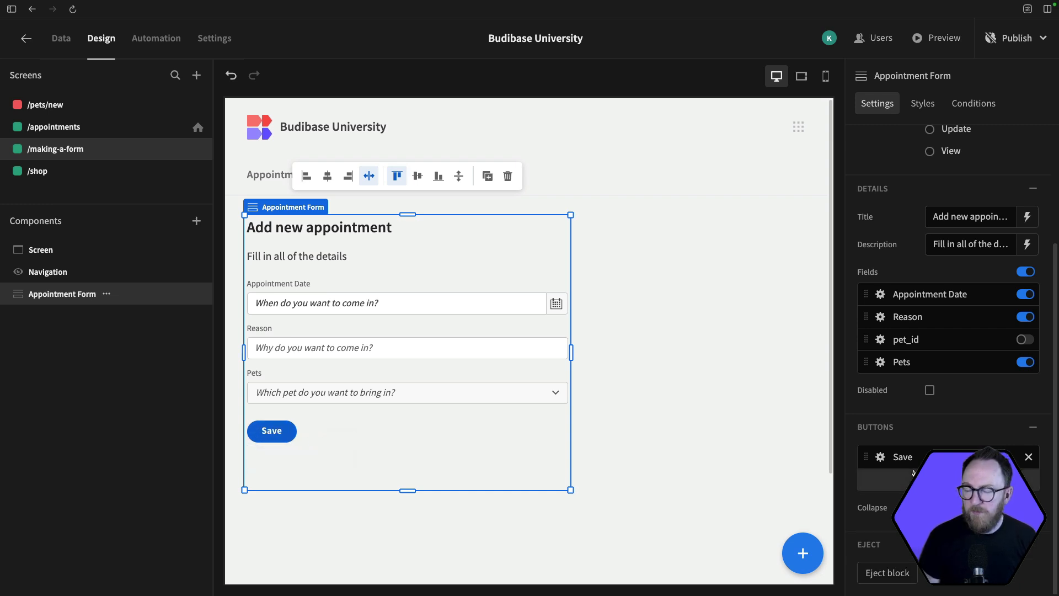
left_click(623, 456)
Step: Review the appointment form's style options and set its button position to Top
left_click(392, 439)
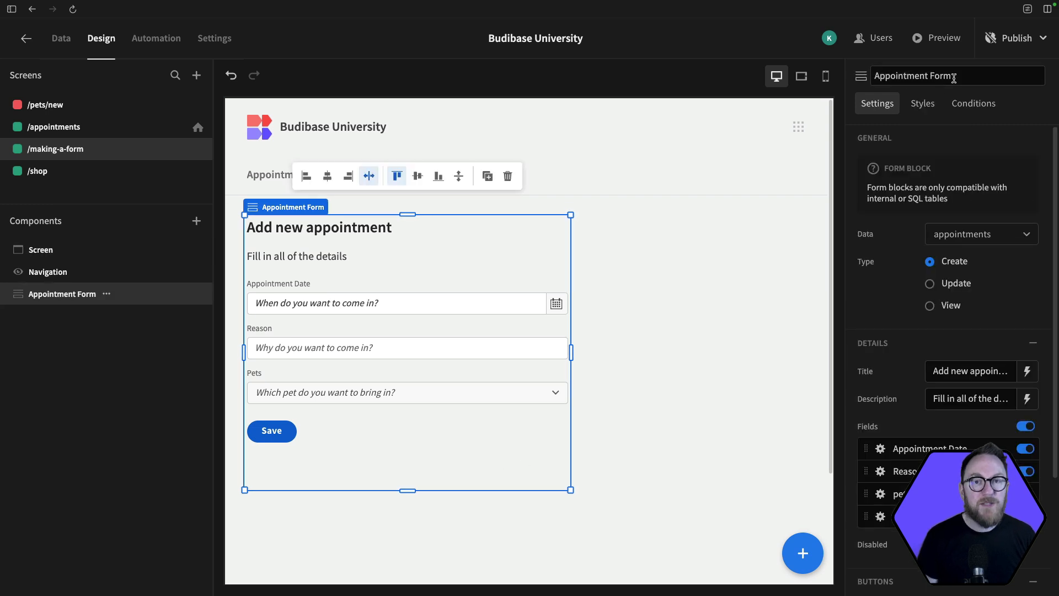
left_click(913, 110)
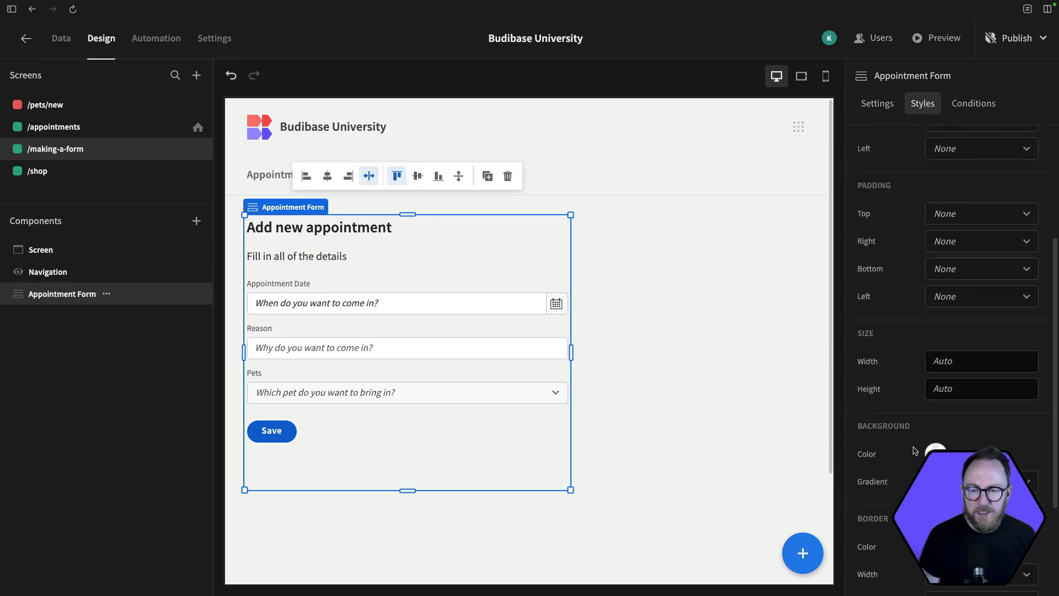
scroll(915, 450, "down", 5)
scroll(914, 451, "up", 5)
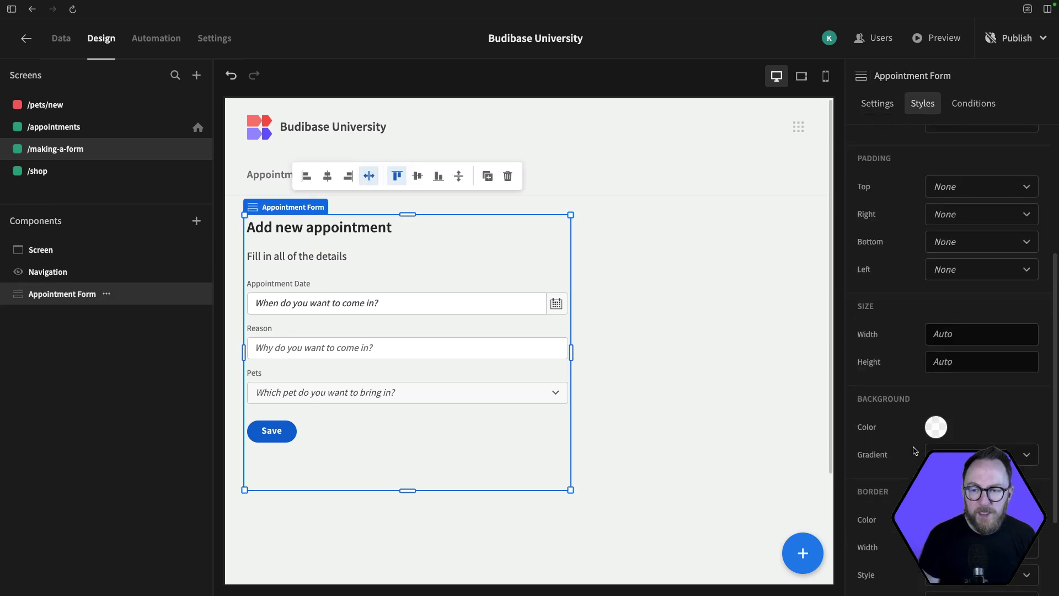
left_click(961, 165)
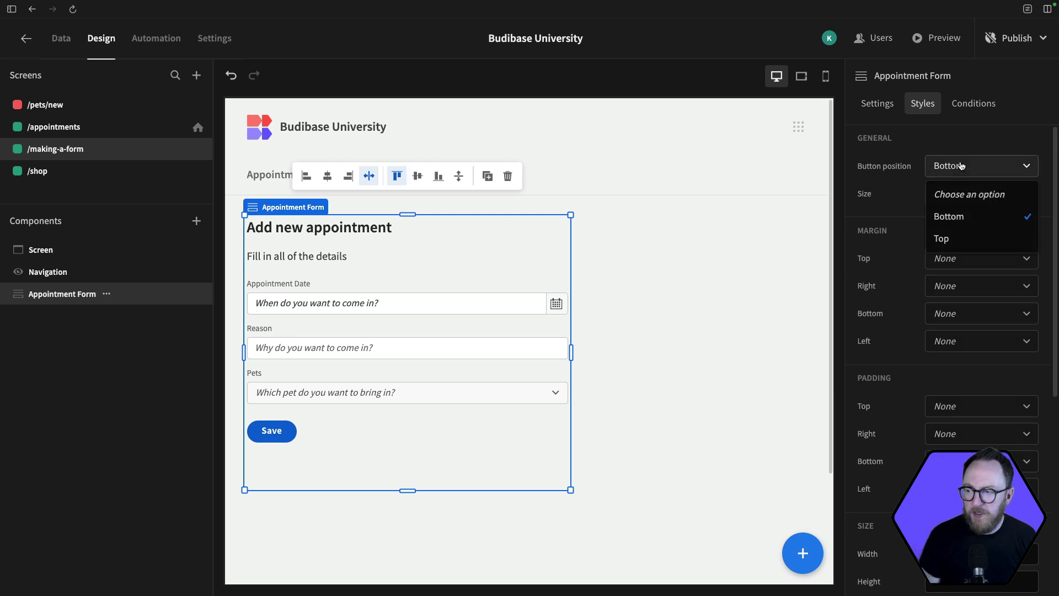
left_click(944, 239)
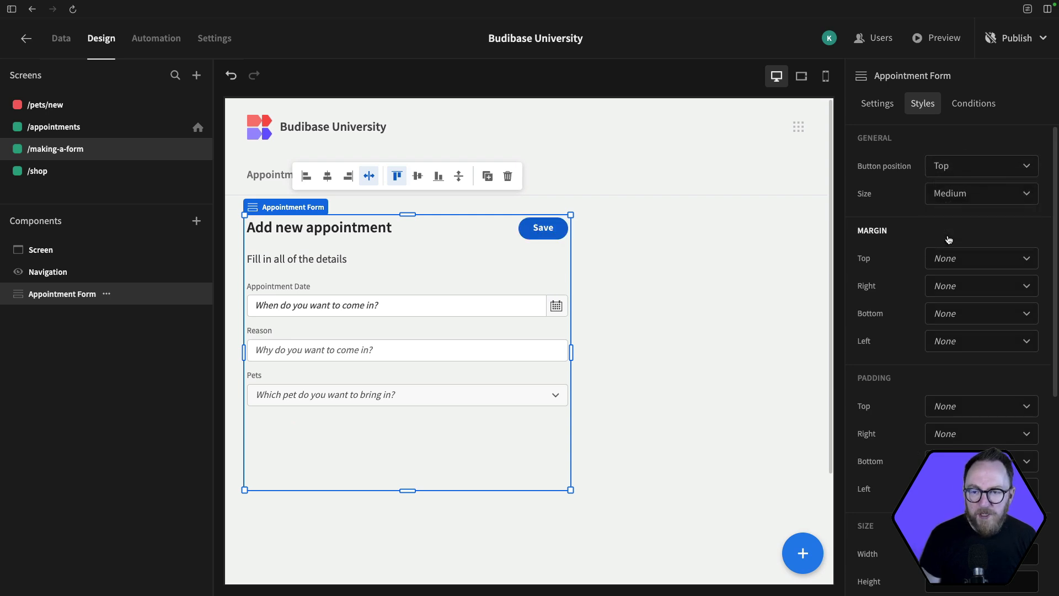
Step: Set the appointment form's size to Large and its background color to pale pink
left_click(963, 194)
left_click(956, 266)
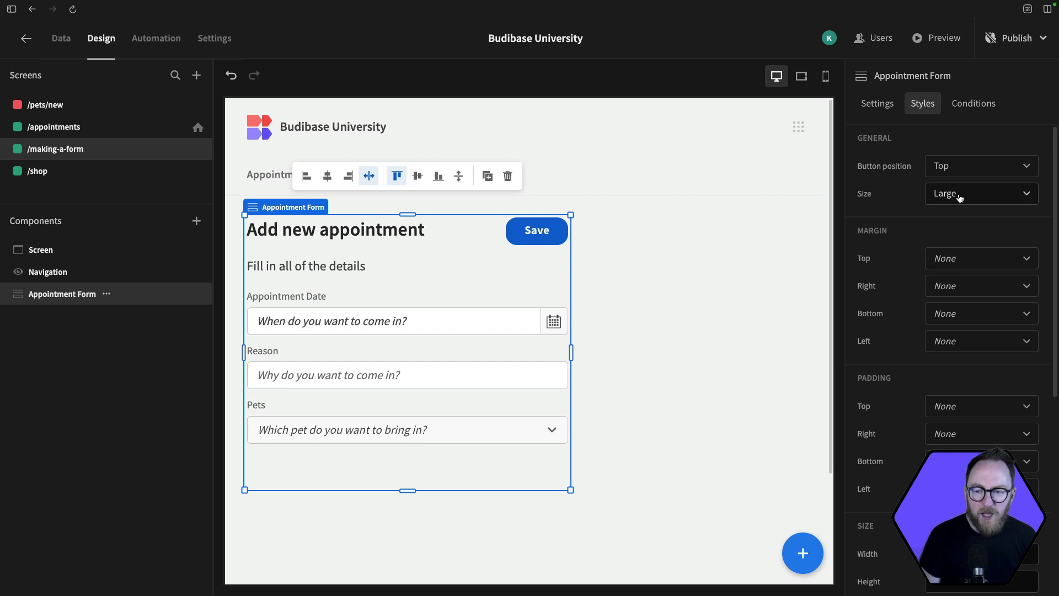
scroll(1004, 352, "down", 4)
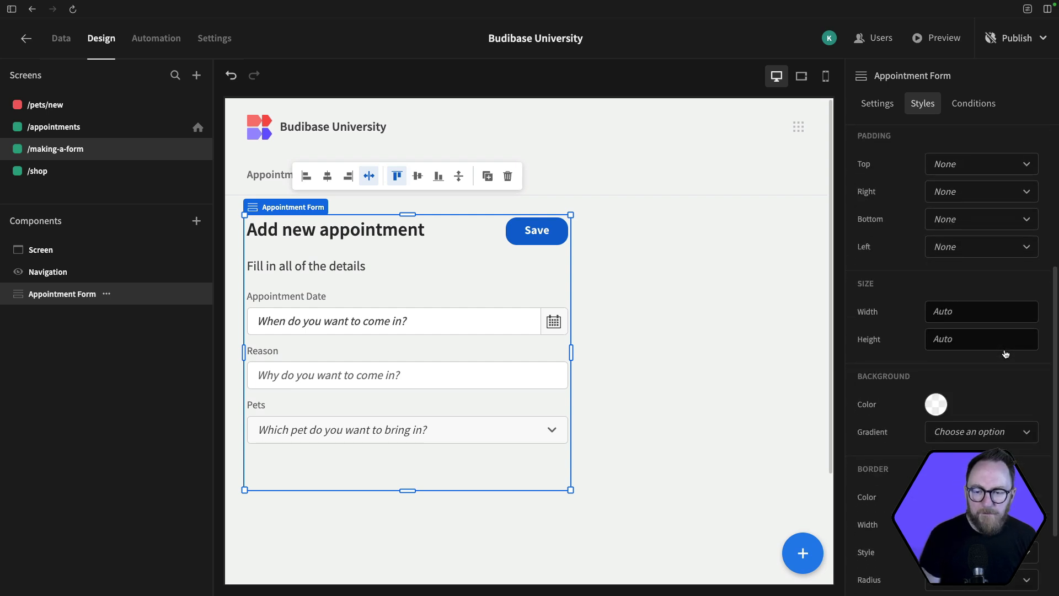
left_click(936, 404)
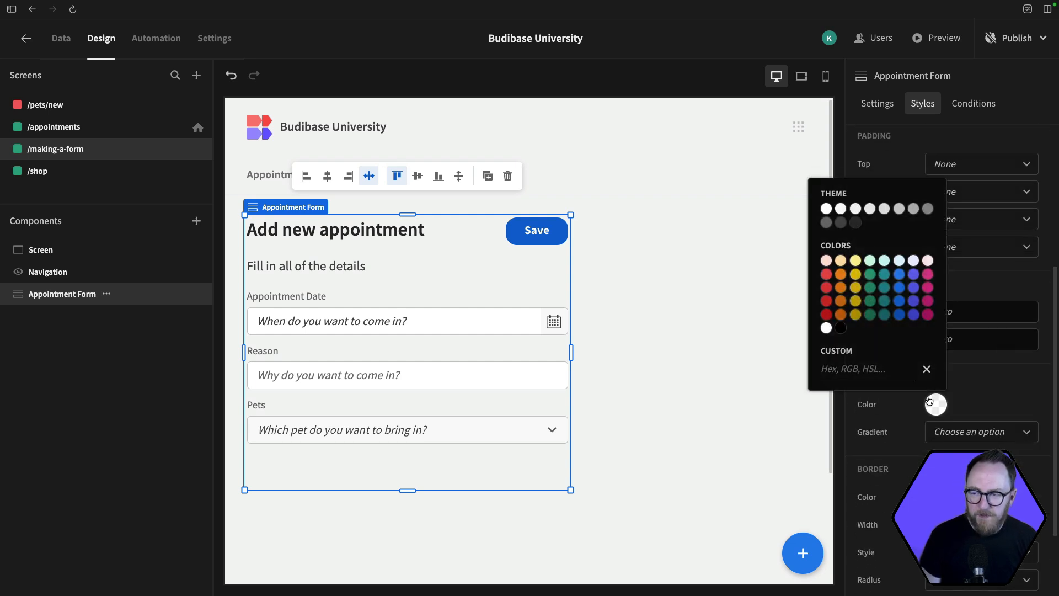
left_click(884, 274)
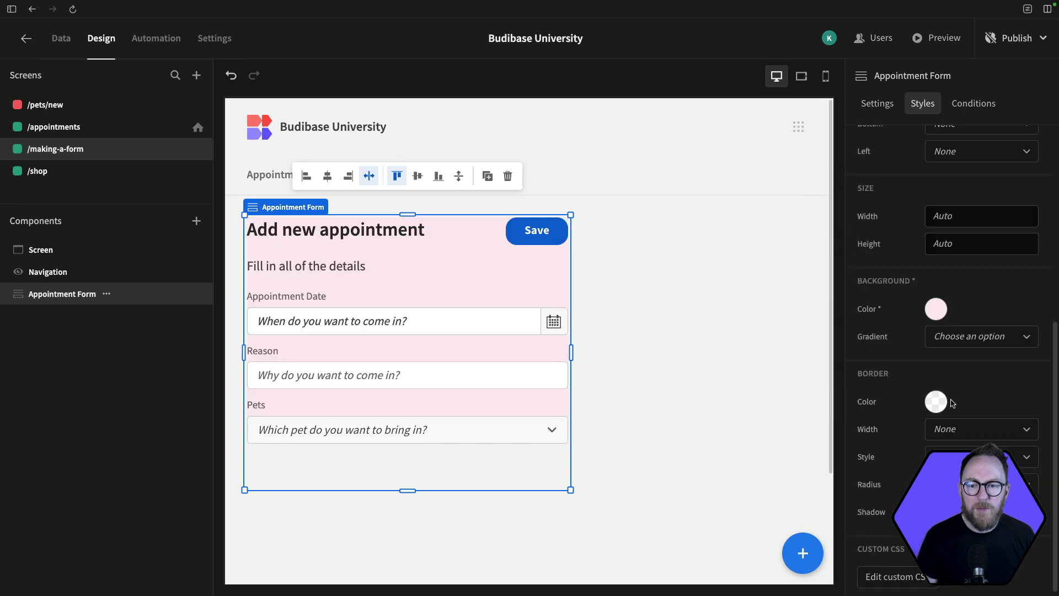
Step: Review the form's border options and custom CSS editor, and close the editor without adding any CSS
scroll(953, 404, "down", 1)
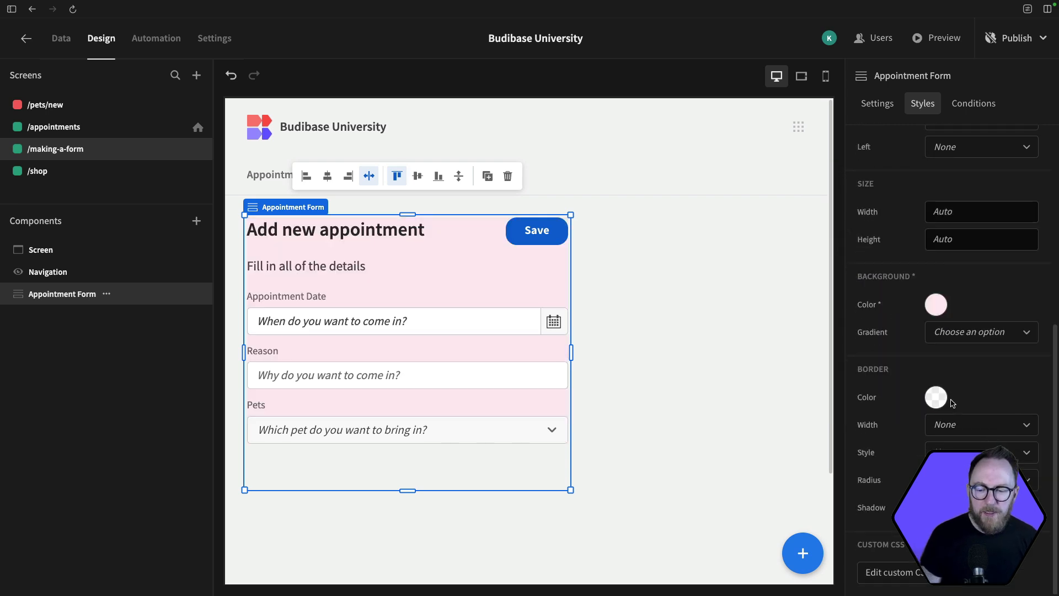
left_click(870, 575)
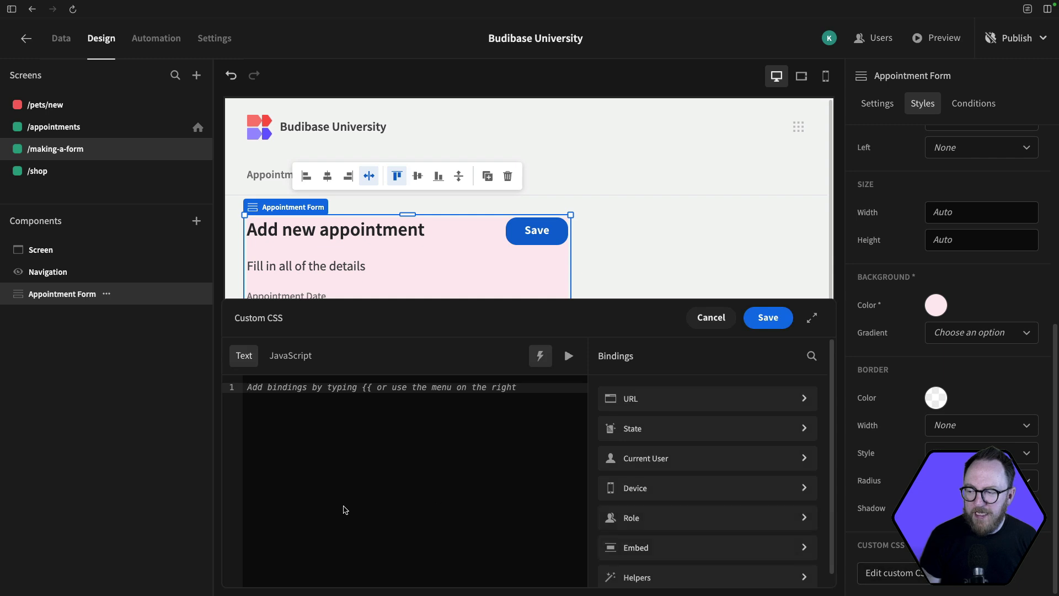
left_click(706, 317)
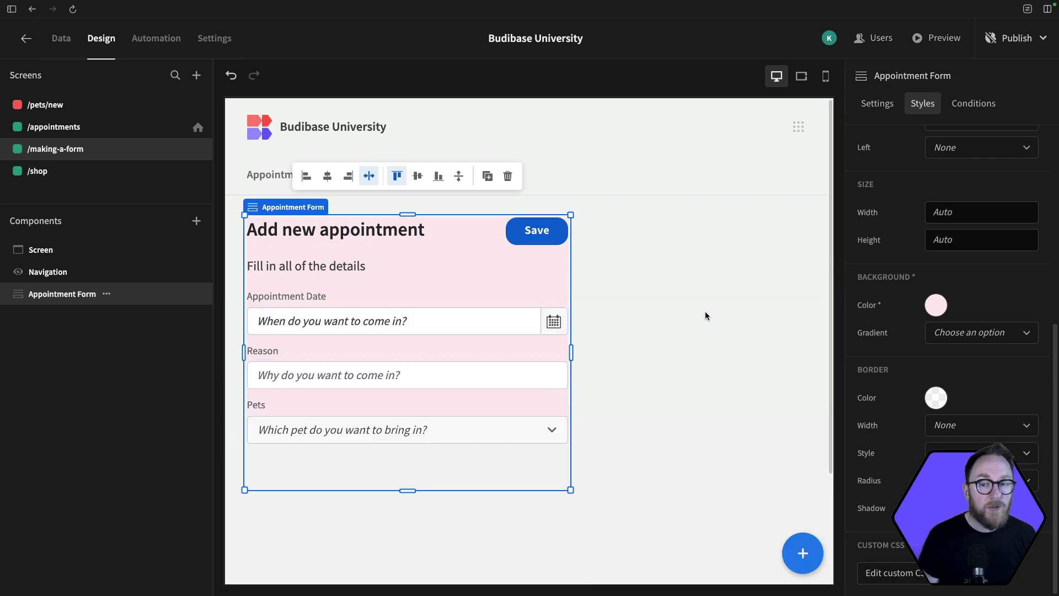
Step: Add a condition with the Hide component action to the appointment form, reviewing the other available actions
left_click(958, 104)
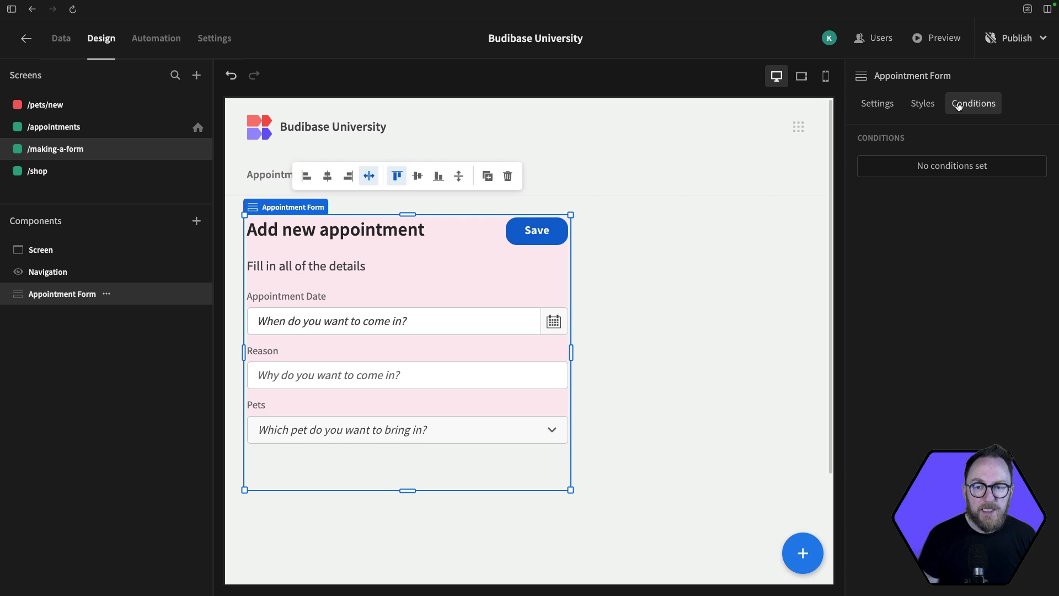
left_click(938, 165)
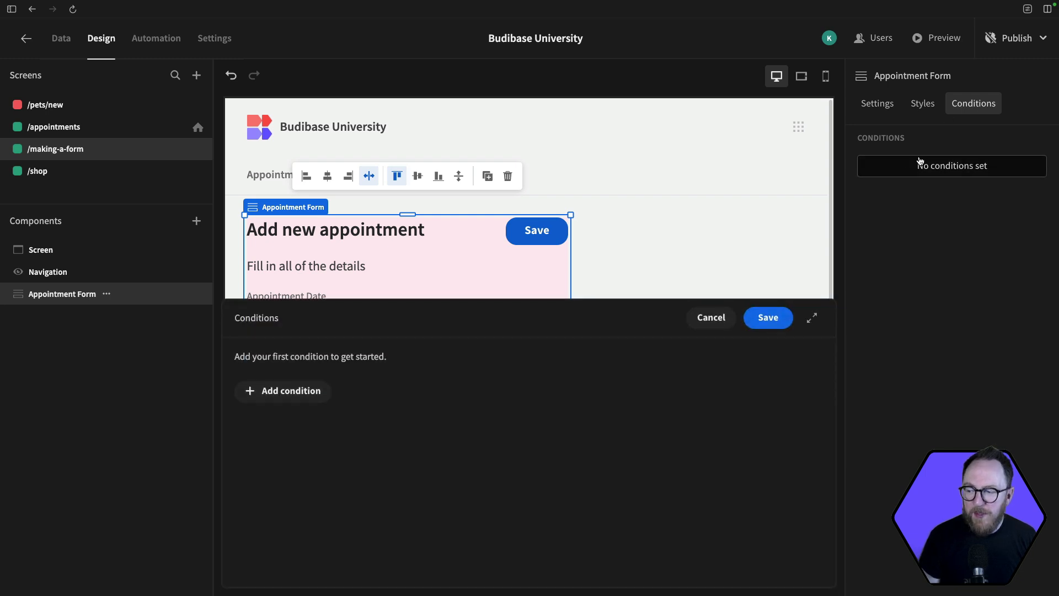
left_click(286, 391)
left_click(342, 360)
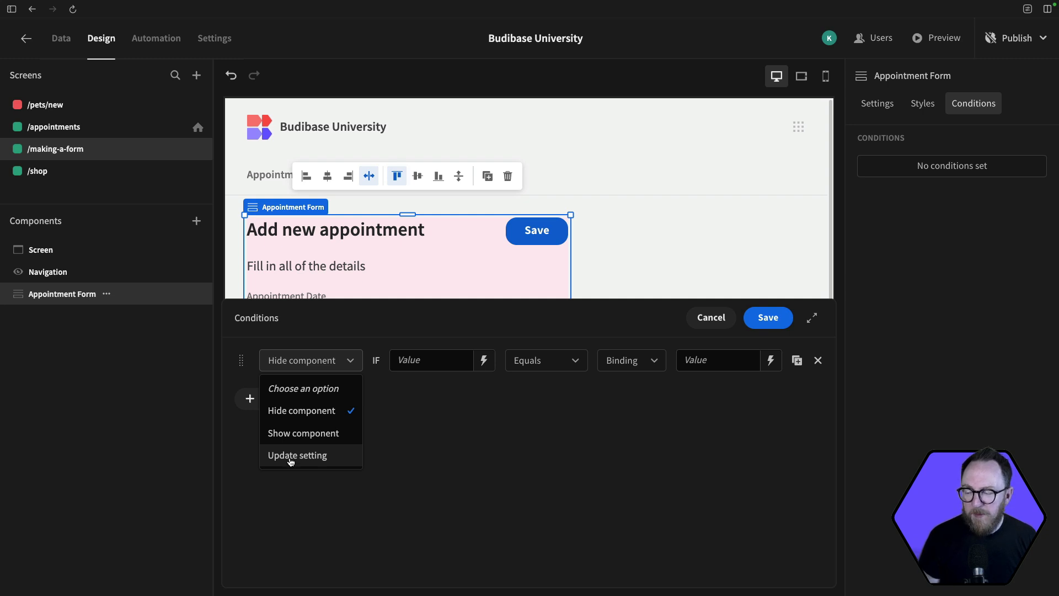
left_click(454, 384)
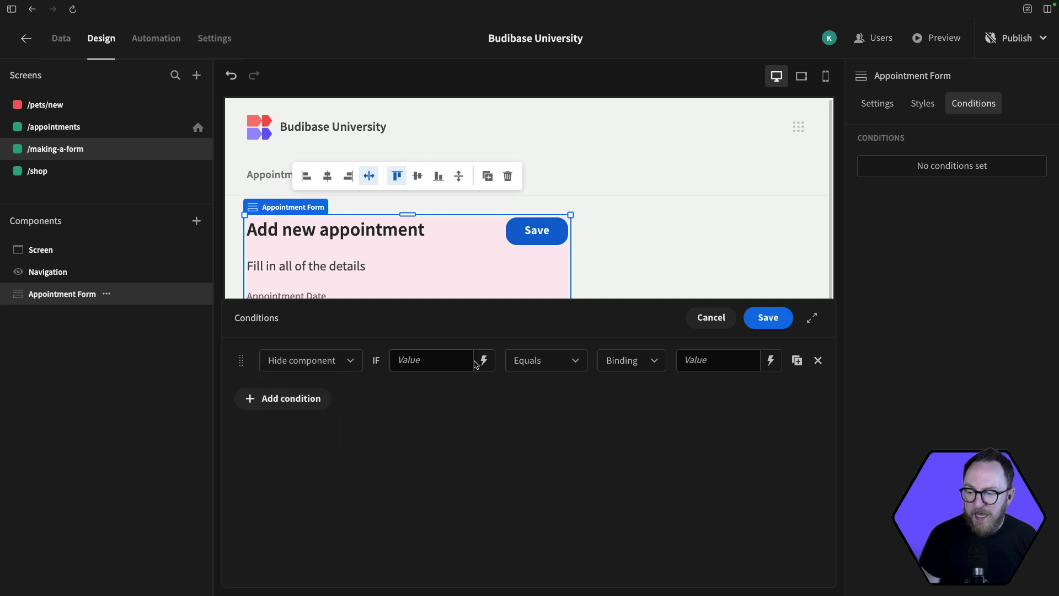
Step: Make the hide condition apply when the current user's RoleId equals ADMIN, and save the condition
left_click(484, 361)
left_click(651, 455)
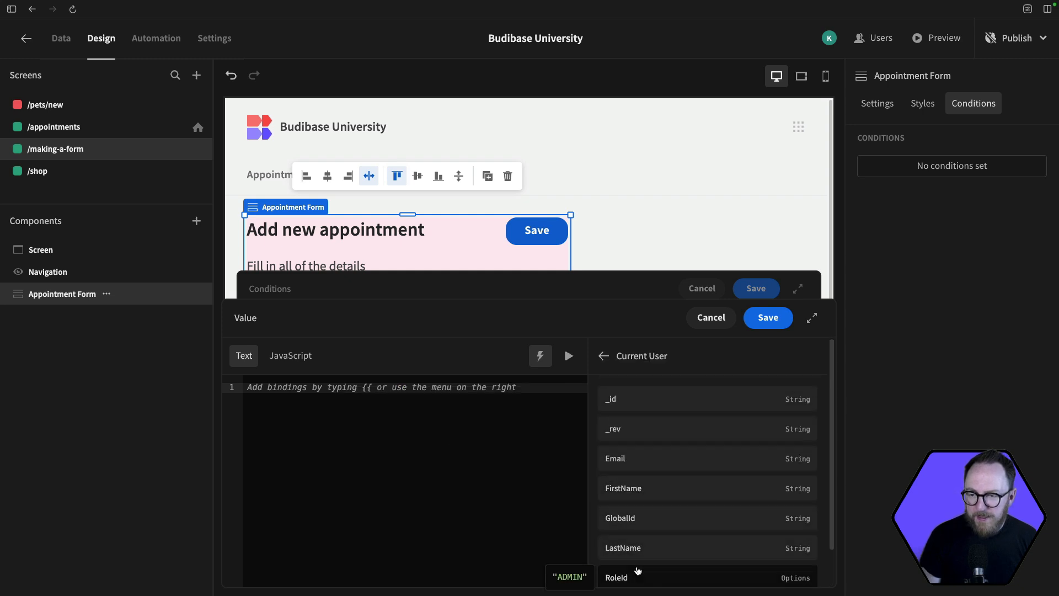
left_click(632, 360)
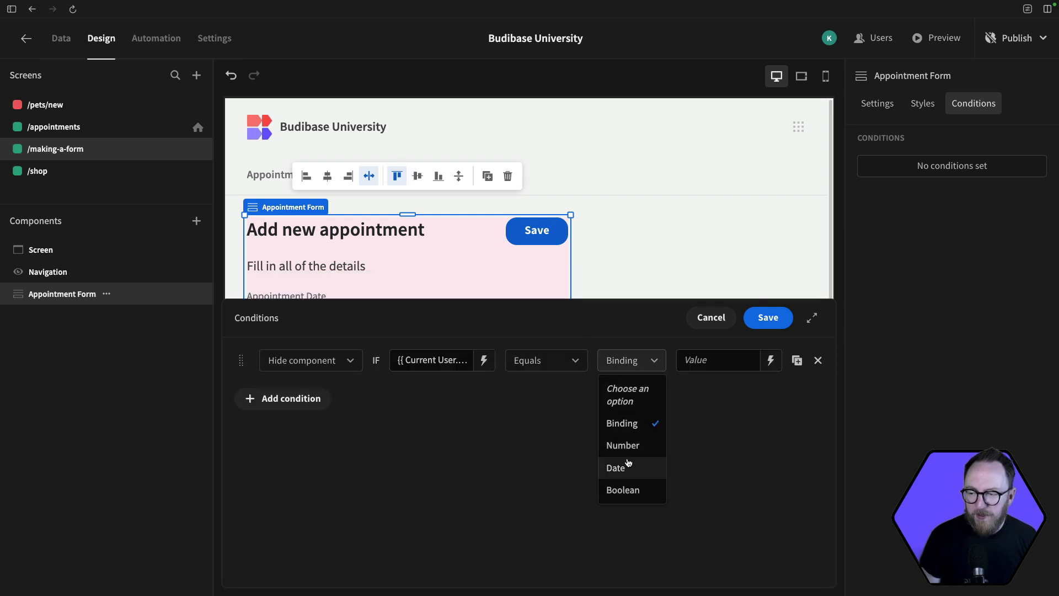
left_click(582, 409)
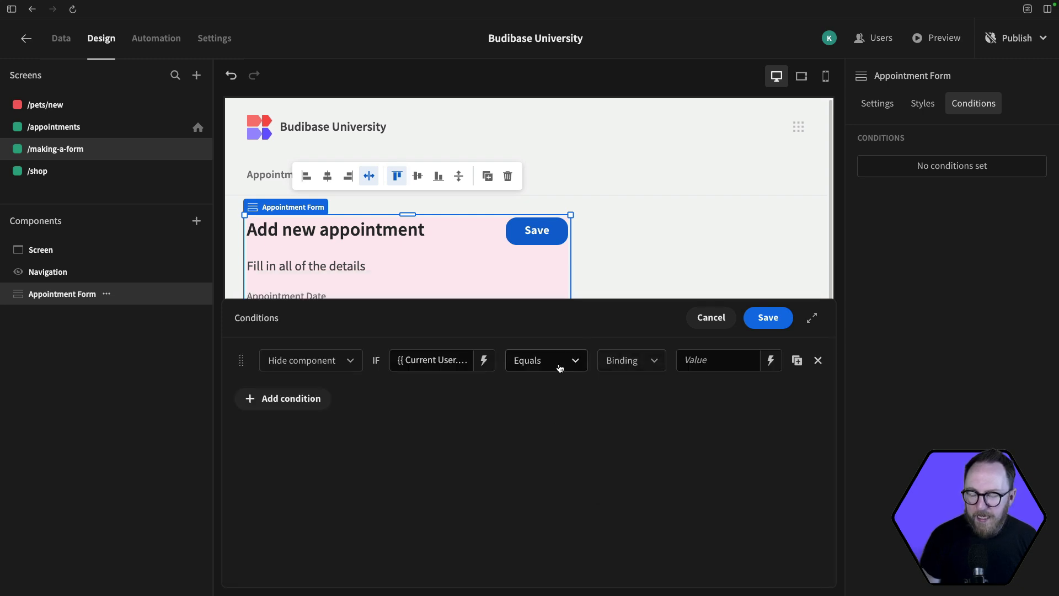
left_click(687, 360)
type("ADMIN")
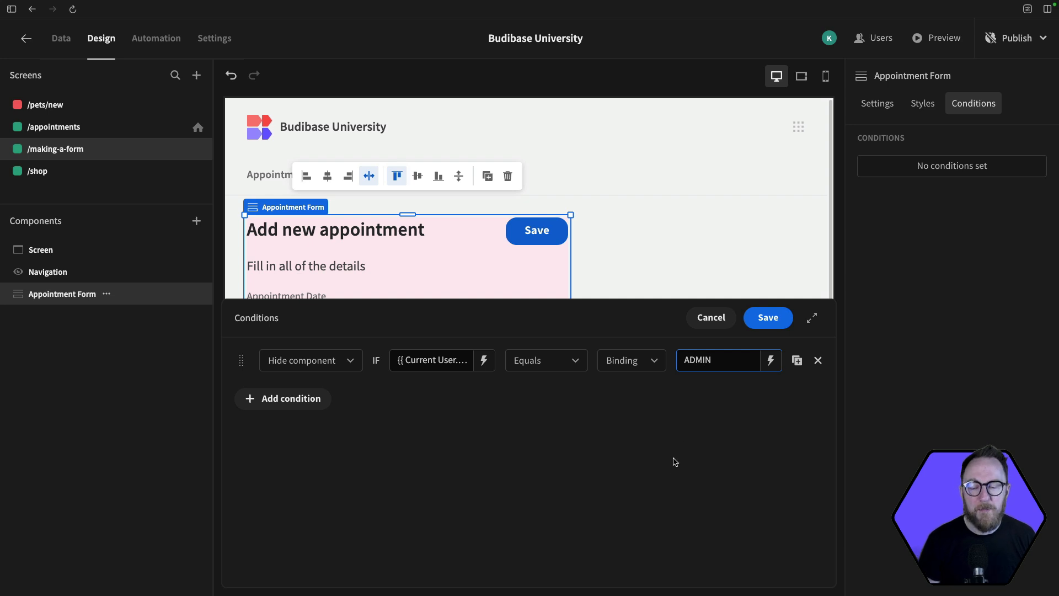
left_click(768, 318)
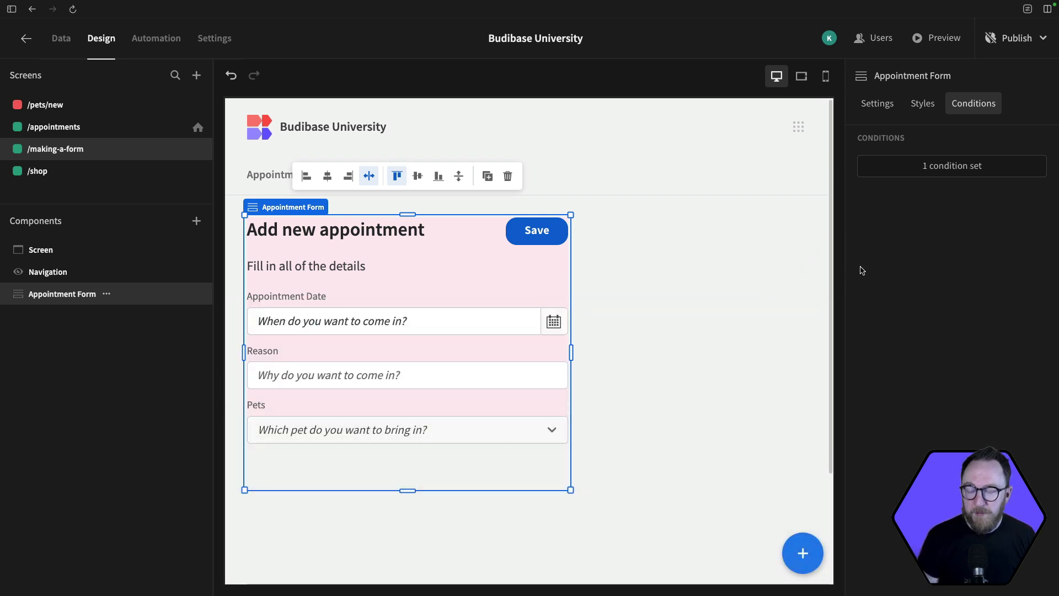
Step: Preview the /making-a-form screen as yourself and as a power user to check the hide condition
left_click(918, 38)
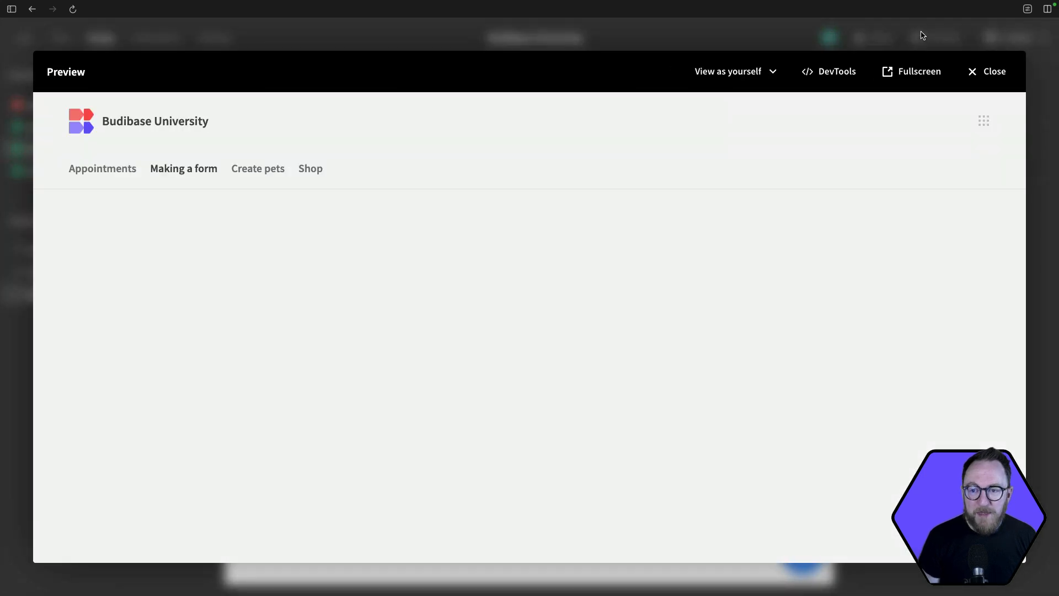
left_click(717, 83)
left_click(731, 166)
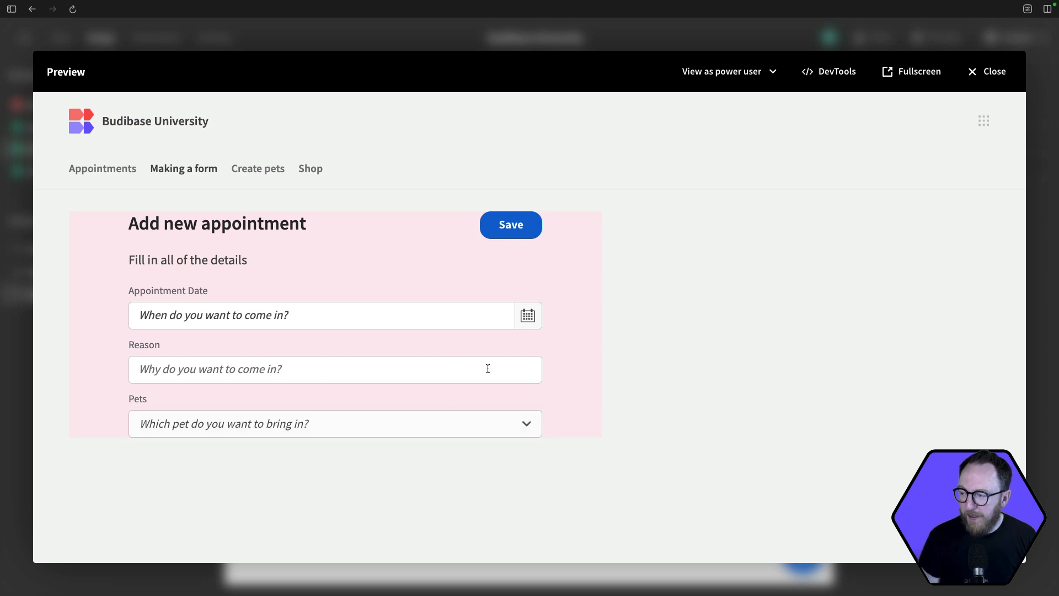
Step: Fill in the appointment date 17/10/2024 13:09 and pet Charlie, and try saving with the reason left empty
left_click(528, 315)
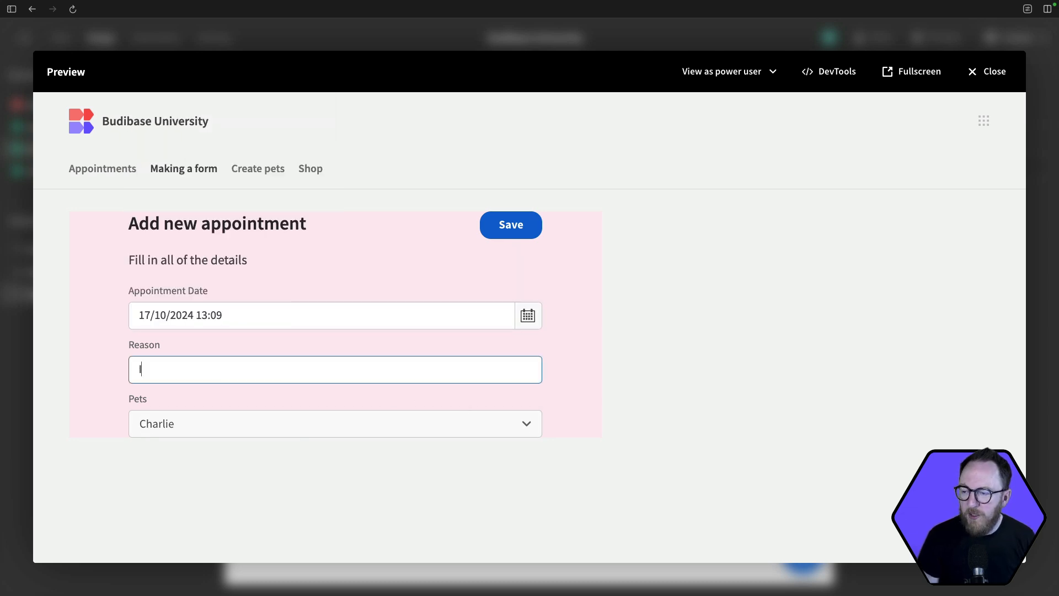
key("BackSpace")
left_click(522, 237)
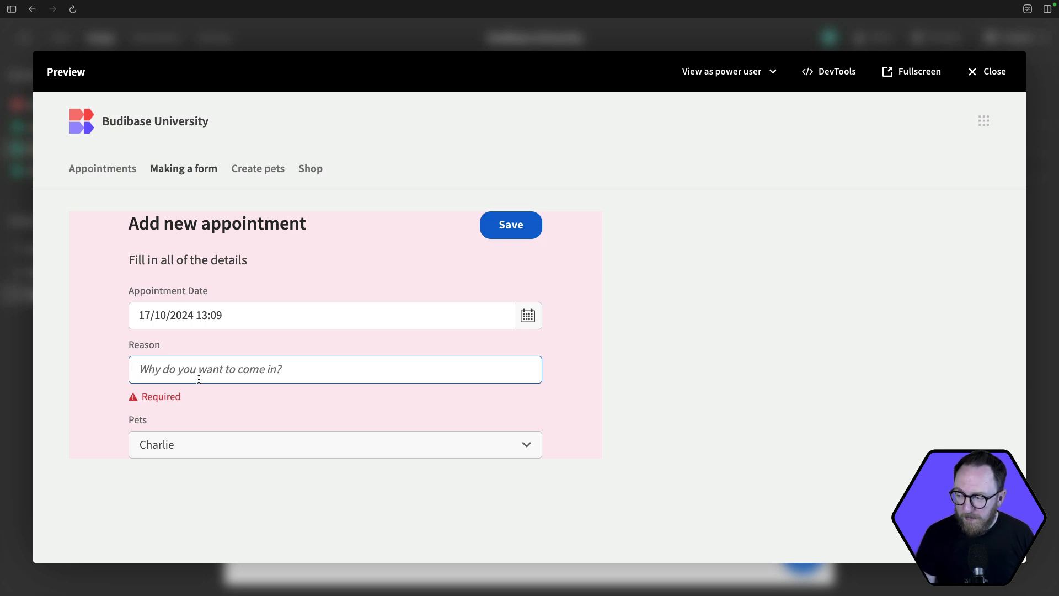
Step: Try saving a reason longer than 100 characters, beginning "I am going to type in a really long message", and read the validation message
type("I am going to type in a really long message that is more than the 100 characters that the validation allowed to see what happens.")
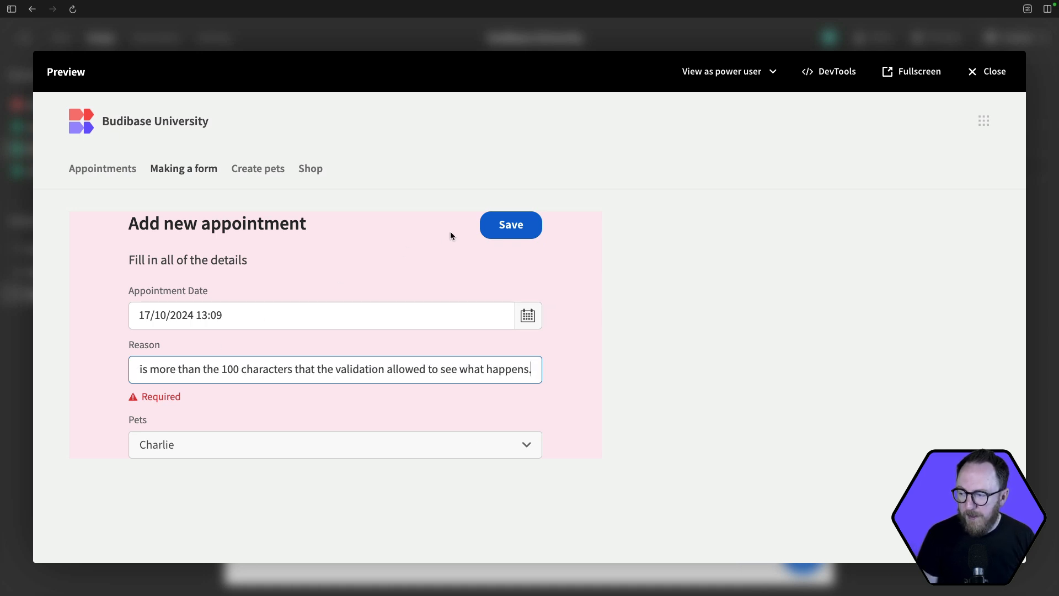
left_click(483, 228)
left_click_drag(145, 397, 329, 411)
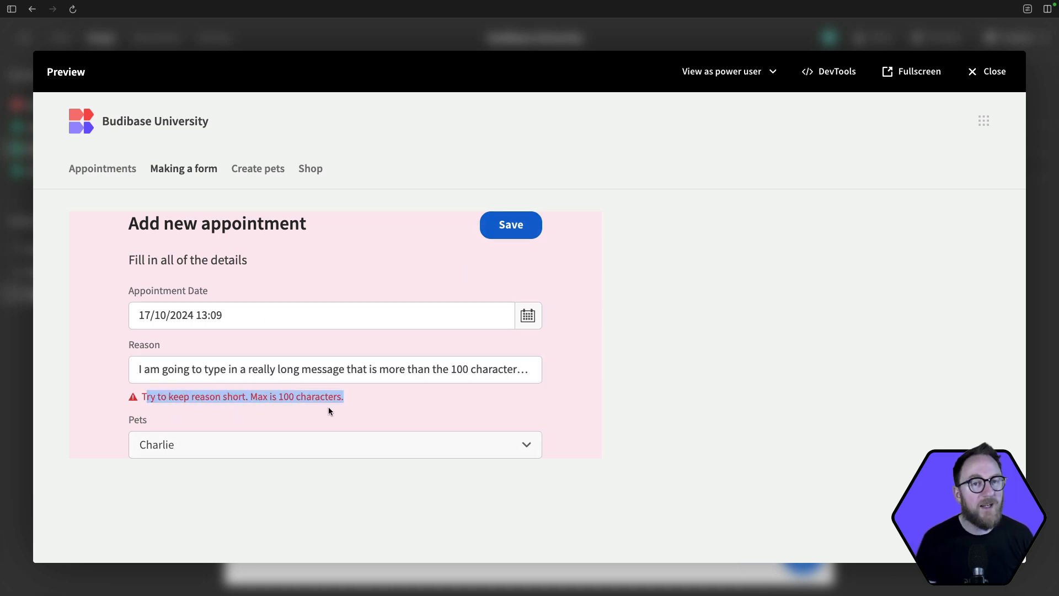
Step: Replace the reason with "Shorter reason.", save the appointment, and close the preview
triple_click(342, 369)
type("Shortw")
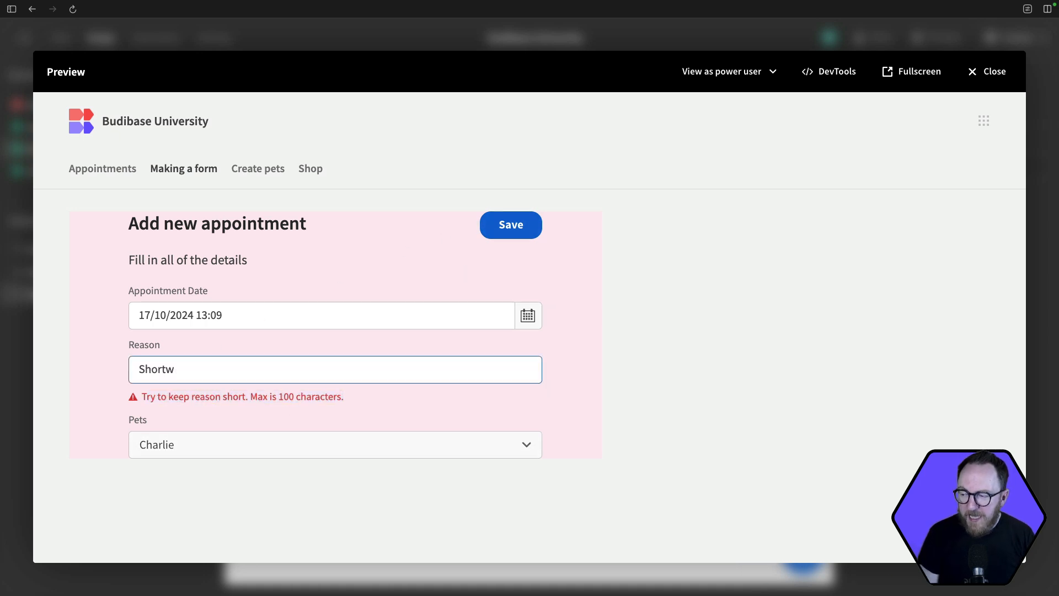
key("BackSpace")
type("er reason")
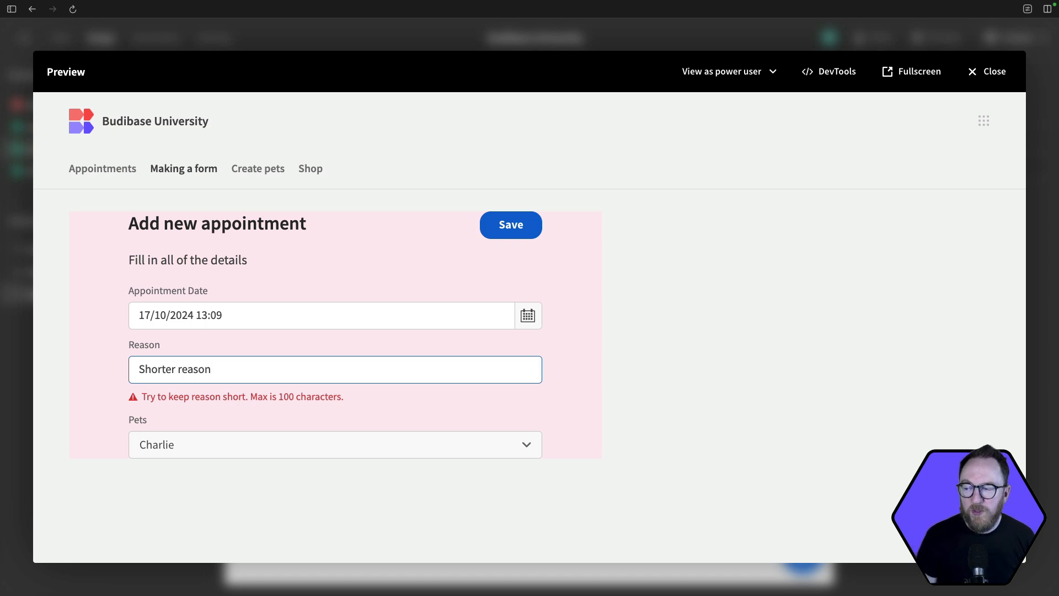
type(".")
left_click(526, 268)
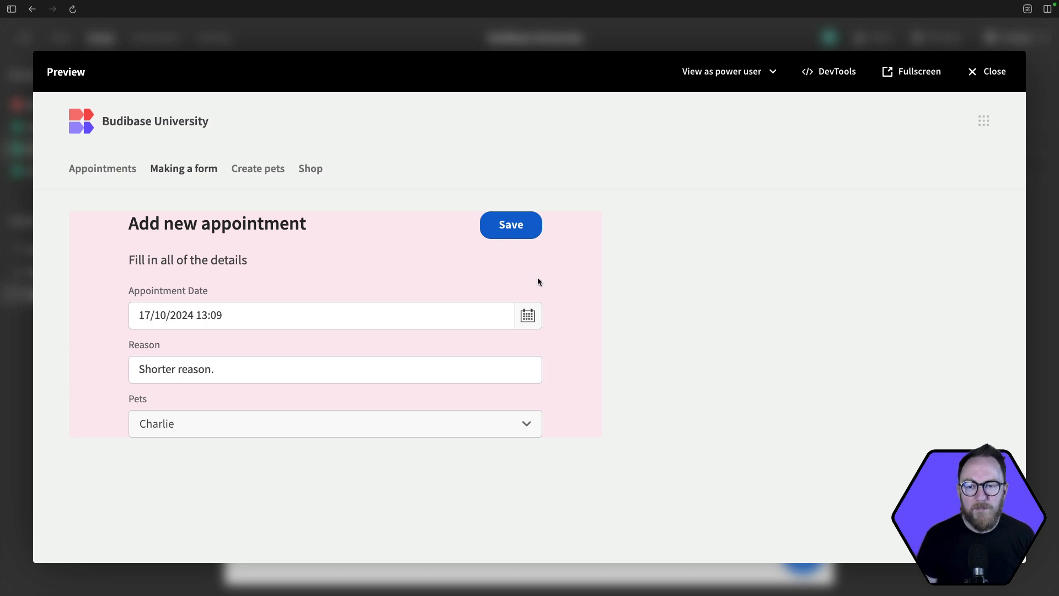
left_click(988, 72)
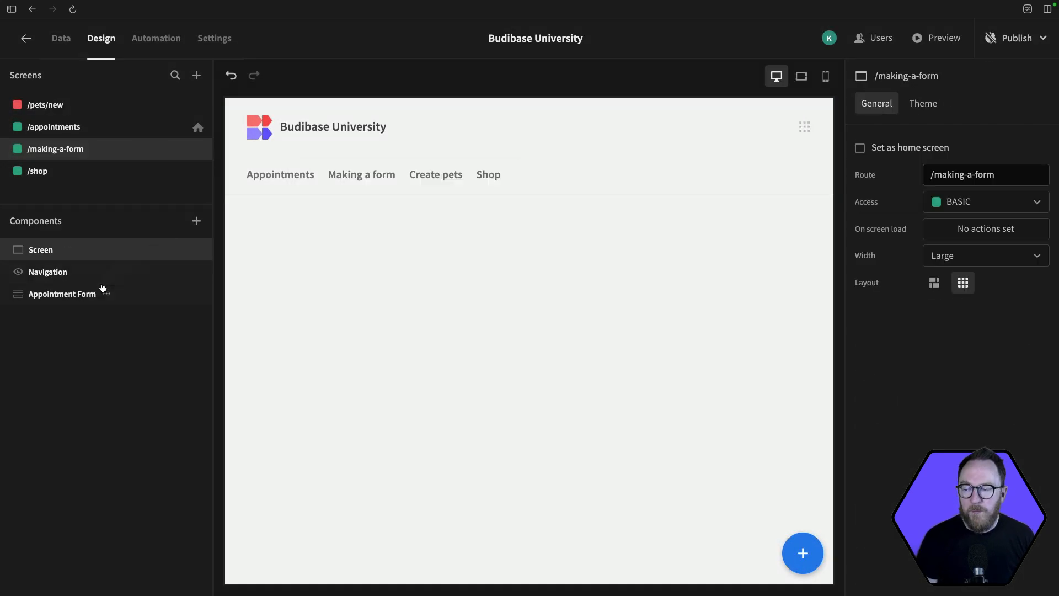
Step: Add a Multi-step Form Block to the /making-a-form screen and look through its settings
left_click(102, 289)
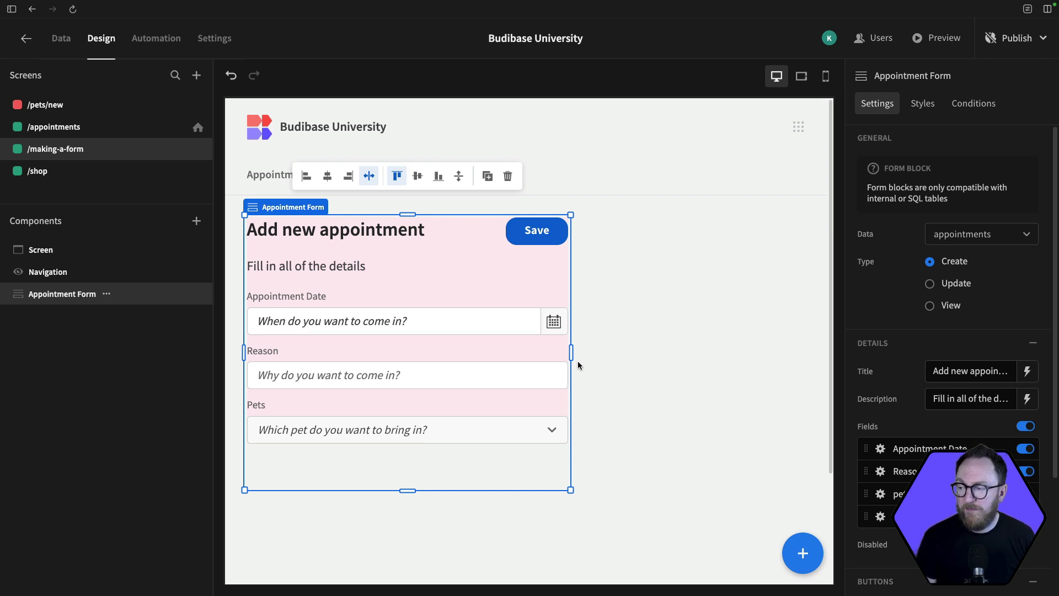
left_click(197, 222)
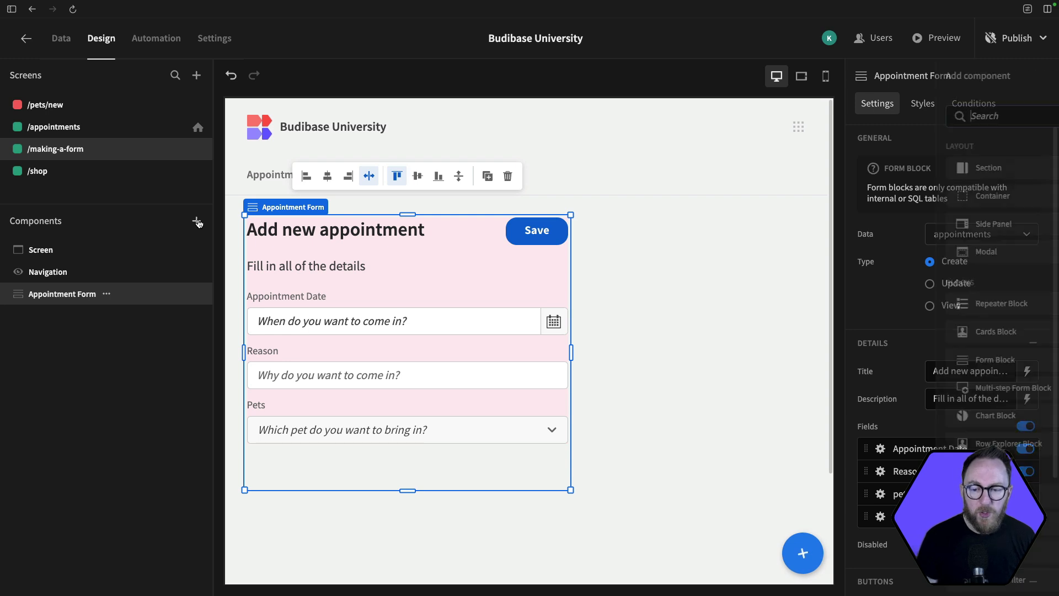
left_click(913, 389)
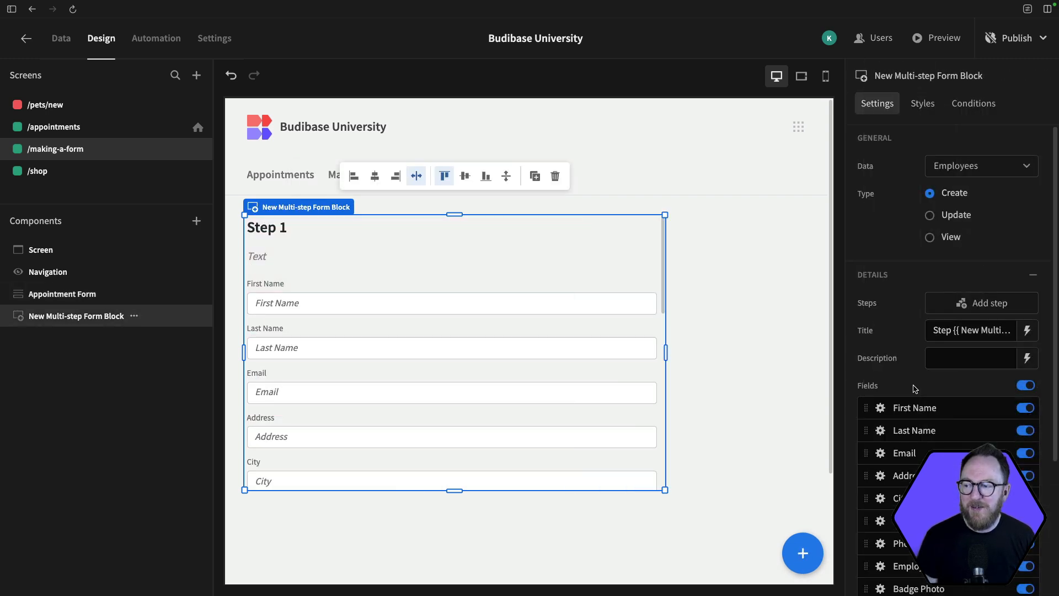
scroll(667, 383, "down", 3)
scroll(668, 382, "up", 3)
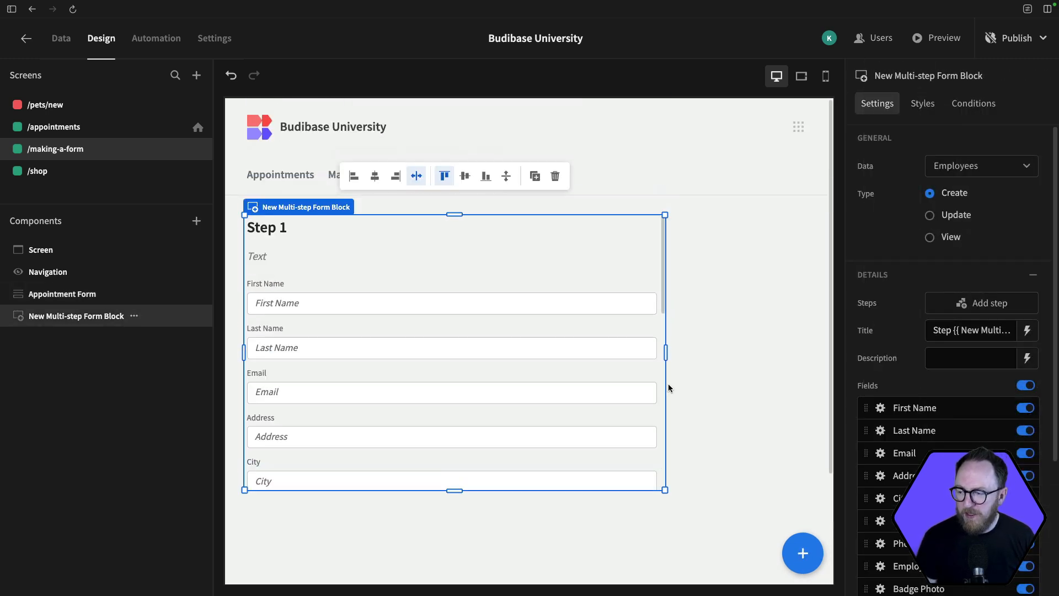
Step: Move the multi-step form block down the canvas, below the appointment form's area
left_click_drag(395, 245, 395, 518)
left_click(66, 315)
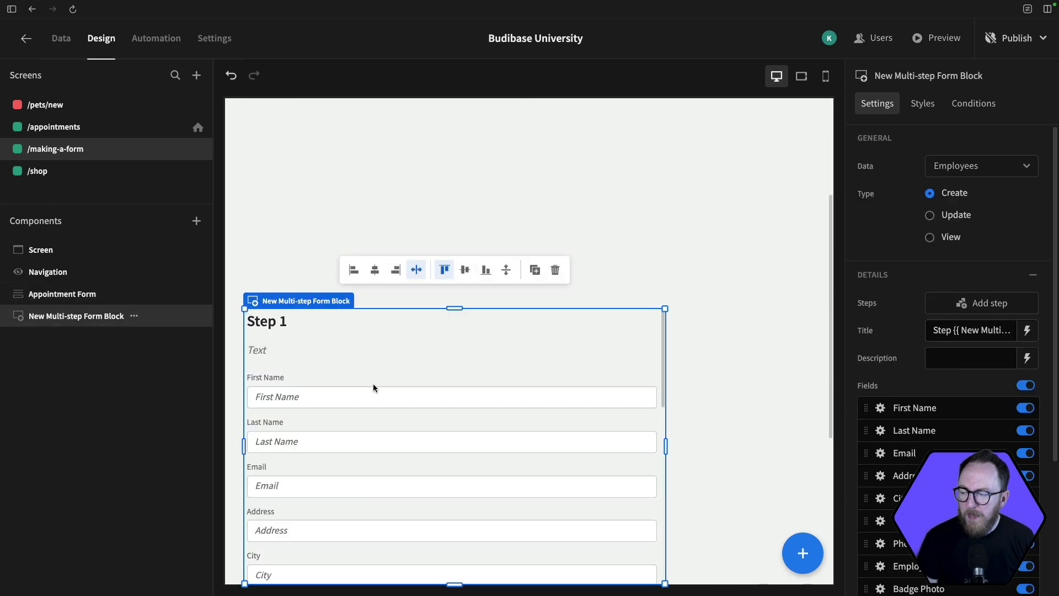
scroll(533, 358, "down", 2)
scroll(532, 357, "up", 3)
scroll(664, 385, "down", 1)
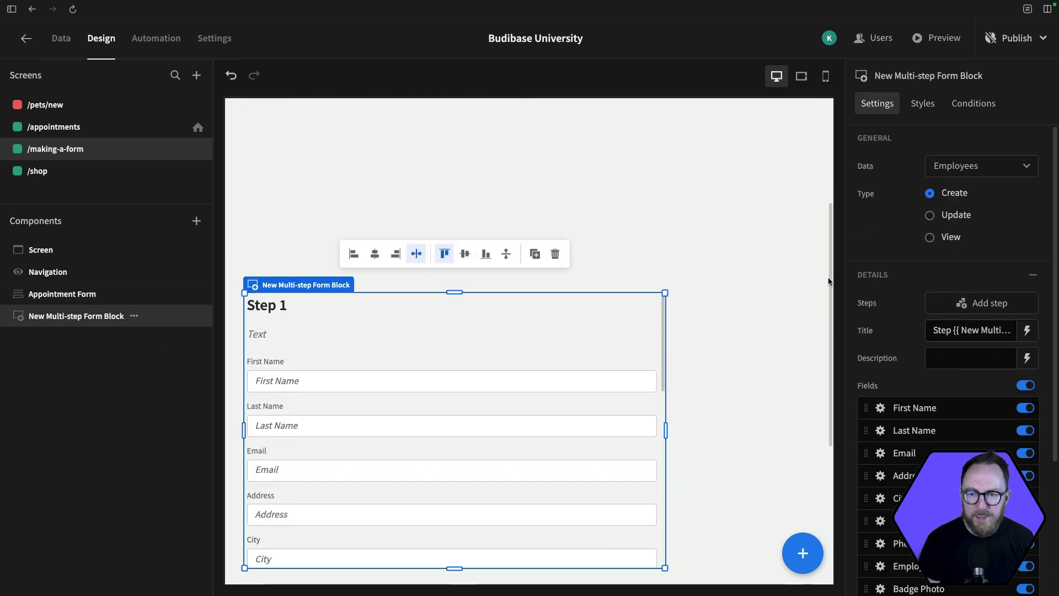
Step: Set the multi-step form block's data to appointments and add two more steps, making three
left_click(928, 164)
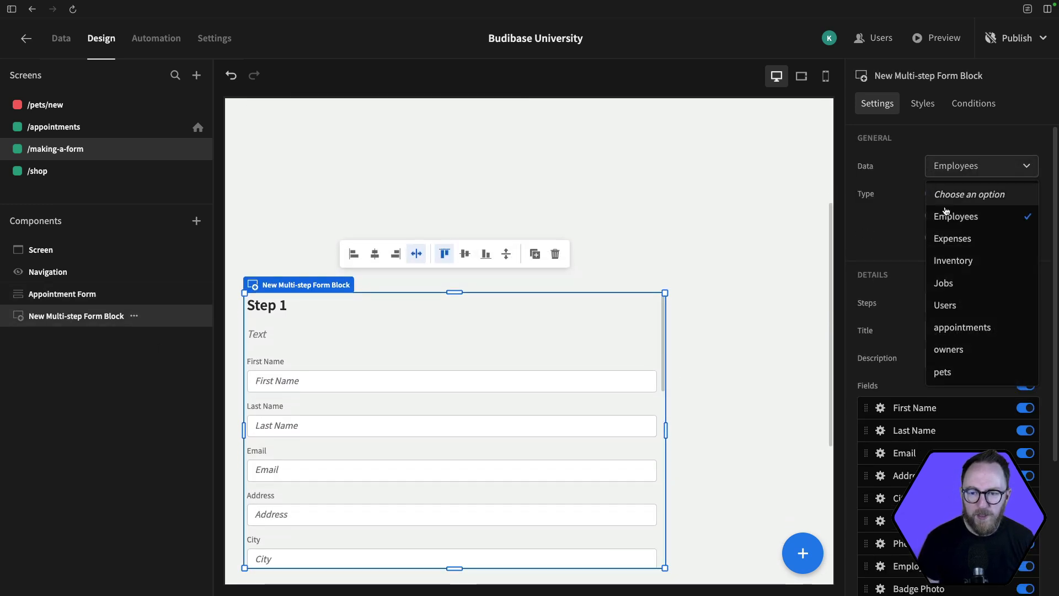
left_click(959, 326)
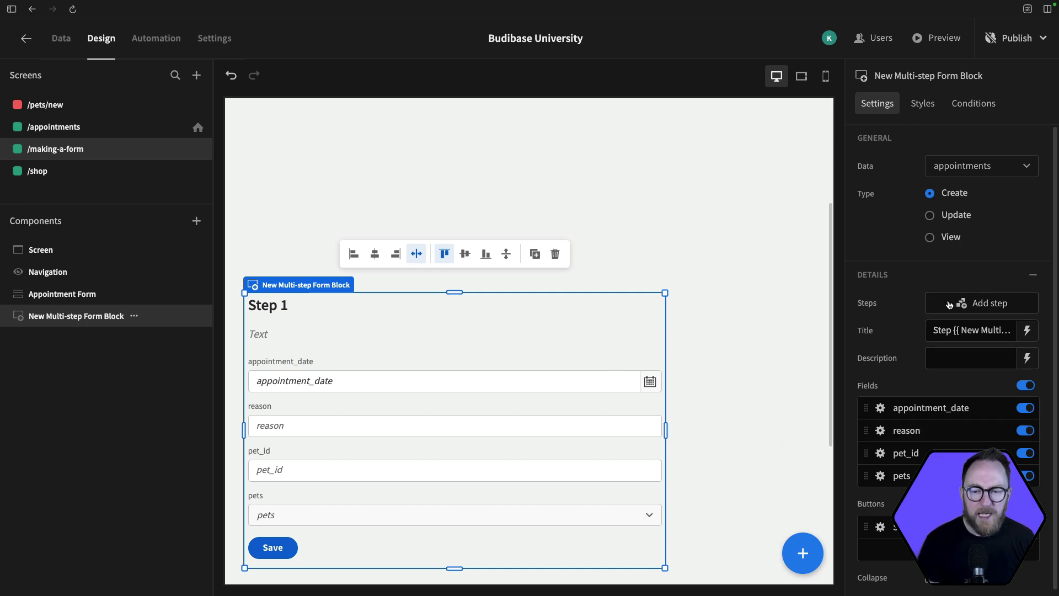
left_click(1020, 305)
left_click(1022, 308)
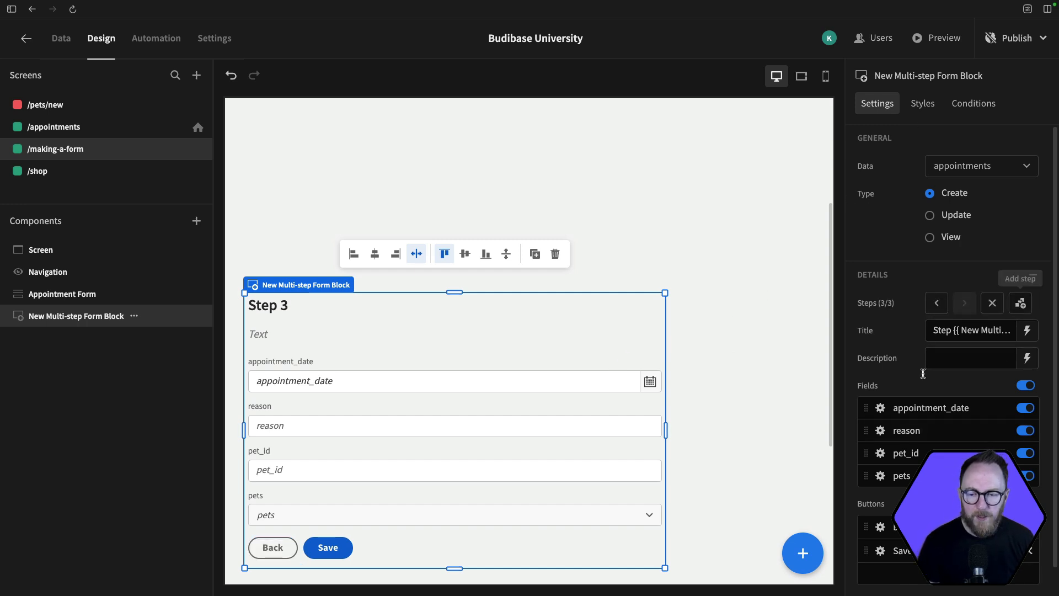
Step: Hide the reason, pet_id and pets fields in step 1 of the multi-step form block
scroll(971, 386, "down", 1)
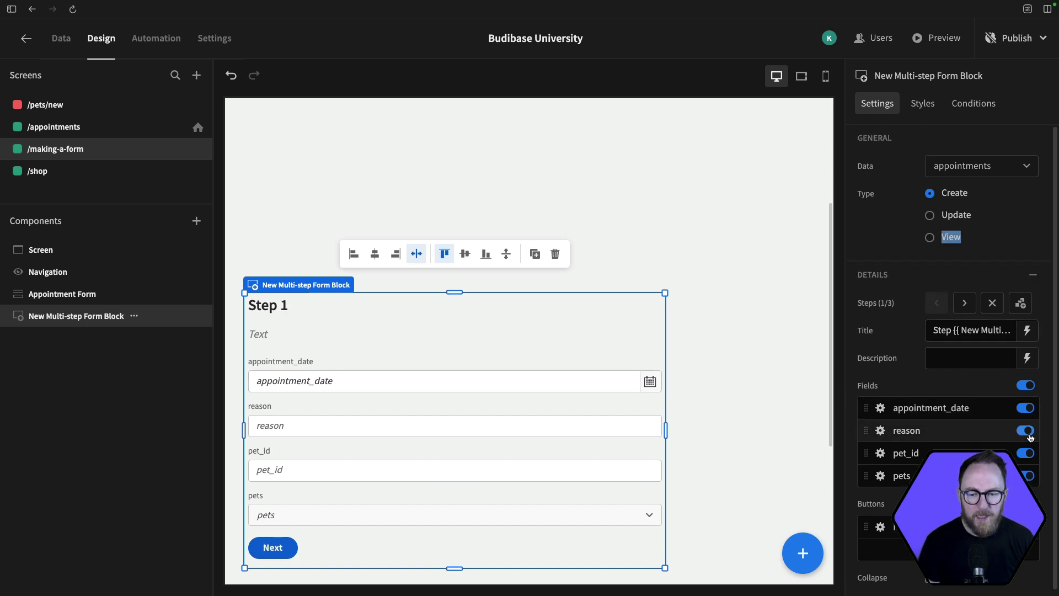
left_click(1029, 433)
left_click(1027, 454)
left_click(1029, 477)
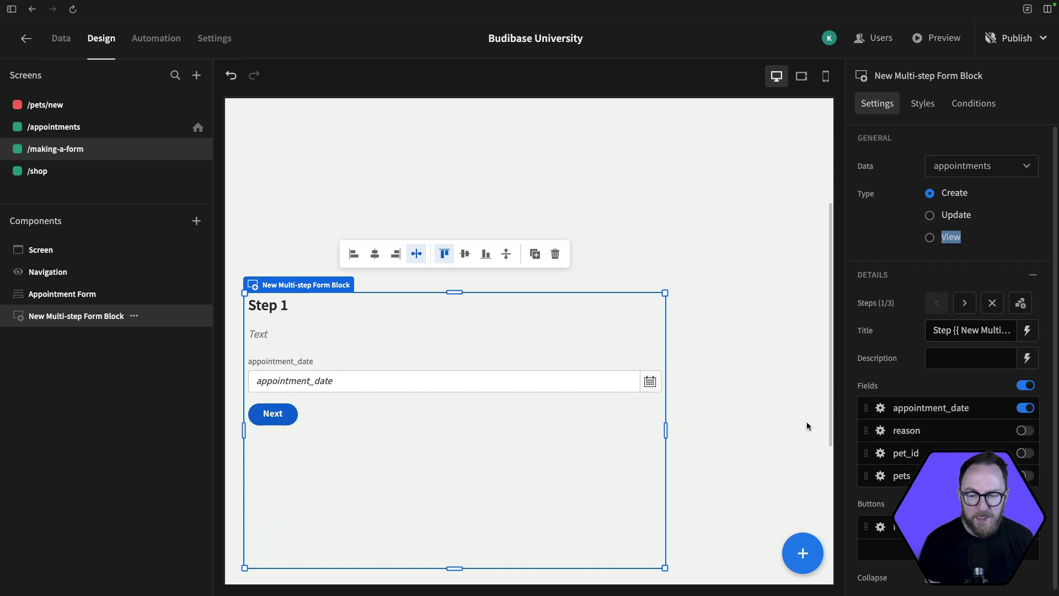
Step: Set the step 1 appointment_date field's label to "Appointment Date" and clear its placeholder
left_click(880, 408)
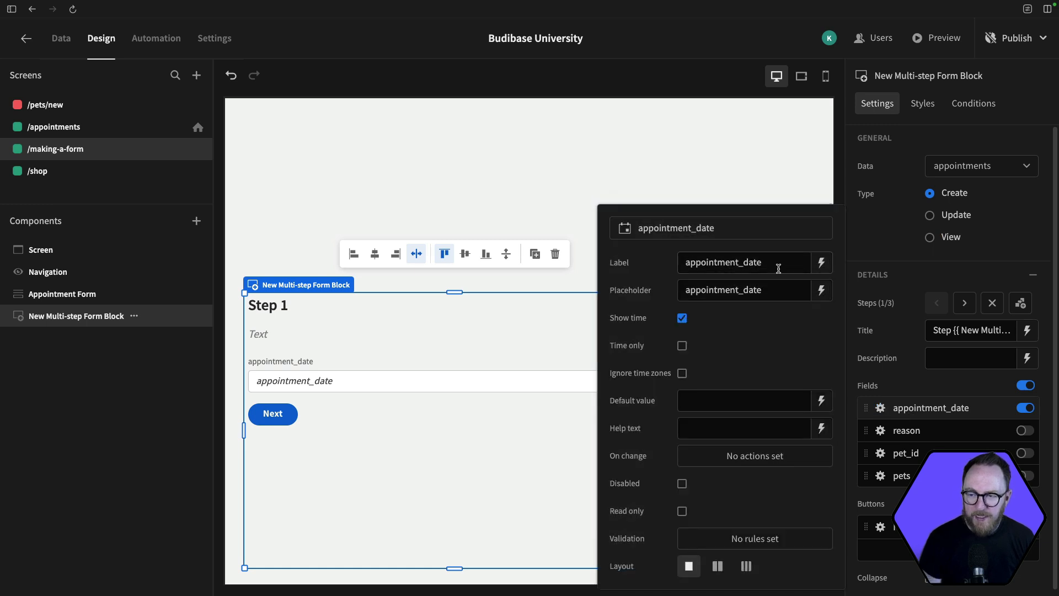
left_click_drag(780, 267, 617, 252)
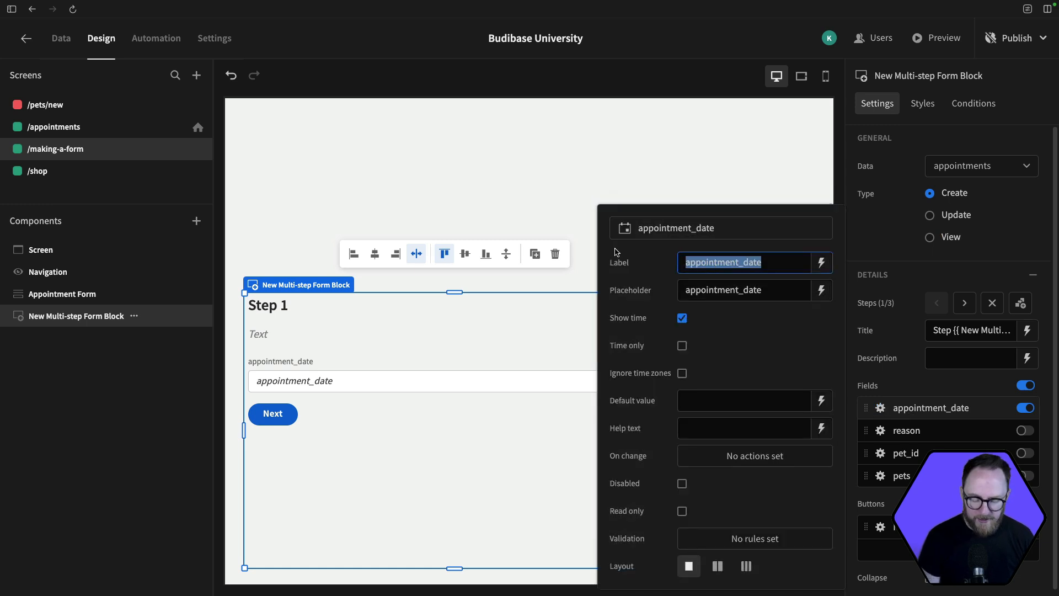
type("Appointment Da")
double_click(763, 291)
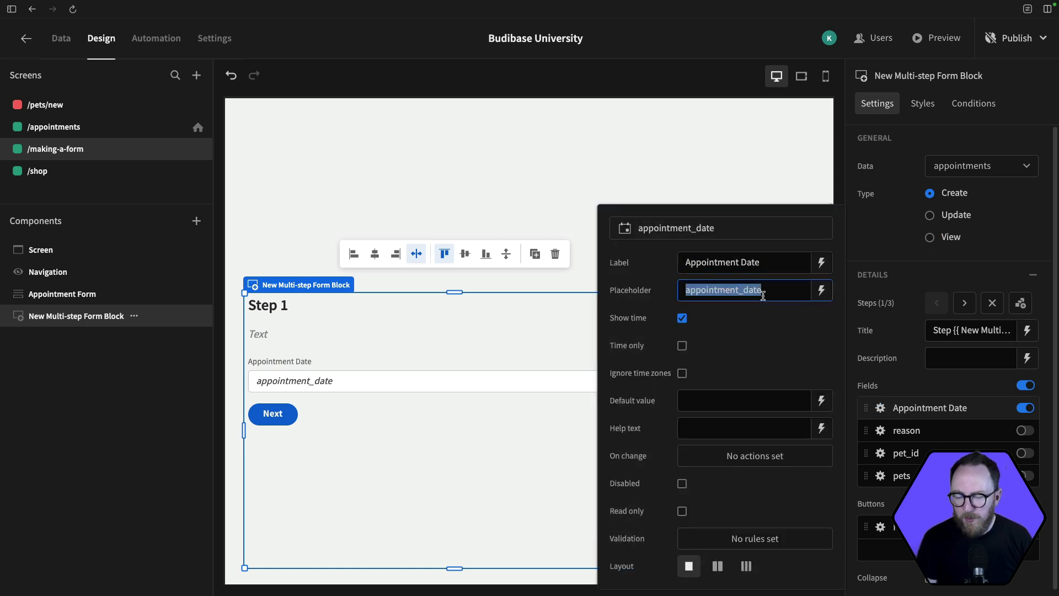
key("BackSpace")
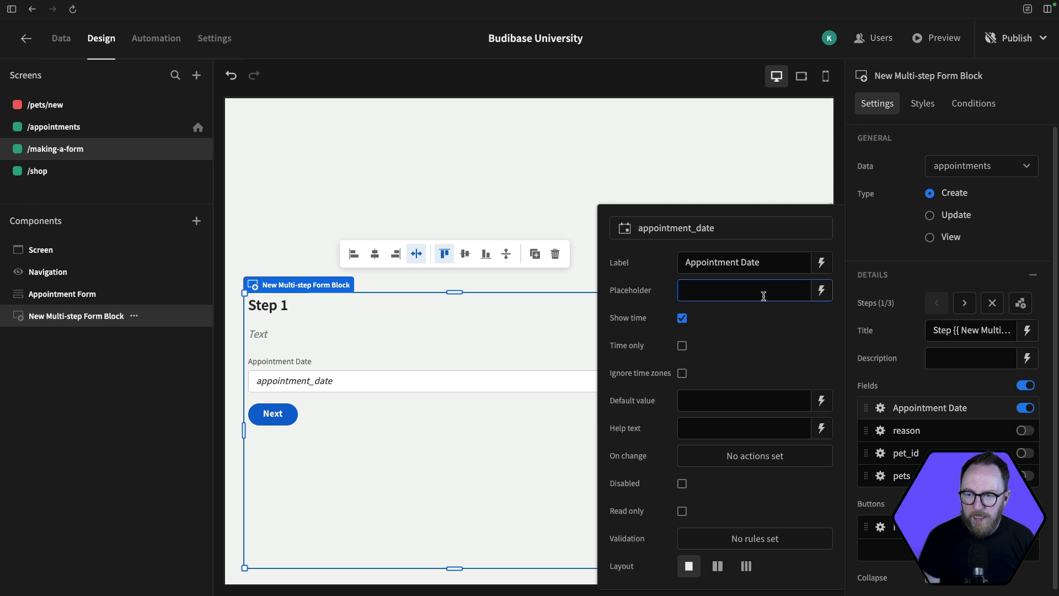
left_click(749, 165)
left_click(274, 395)
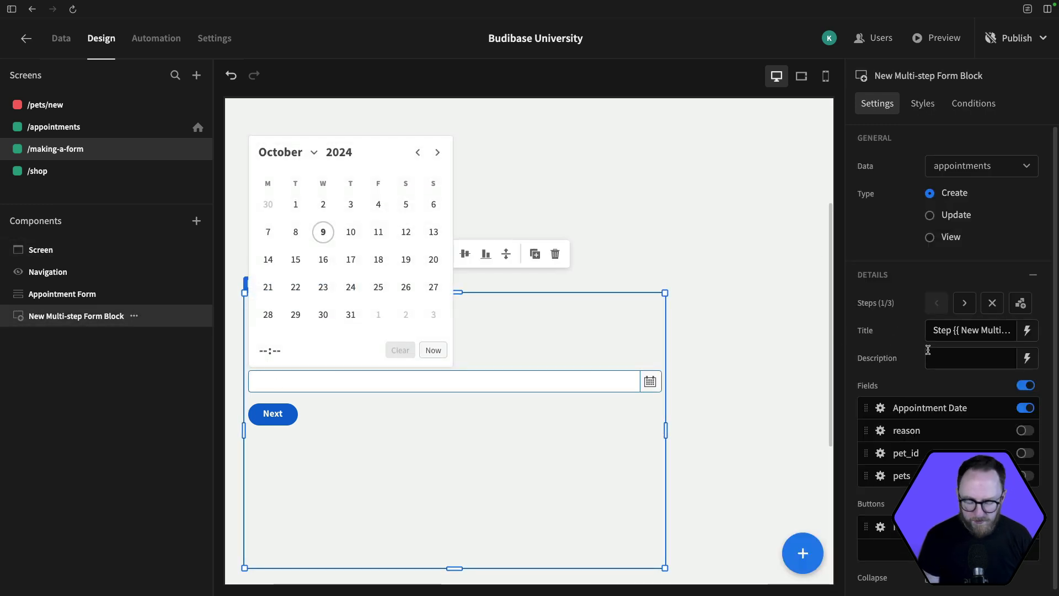
Step: Set step 1's description to "When do you want to come in?"
left_click(946, 356)
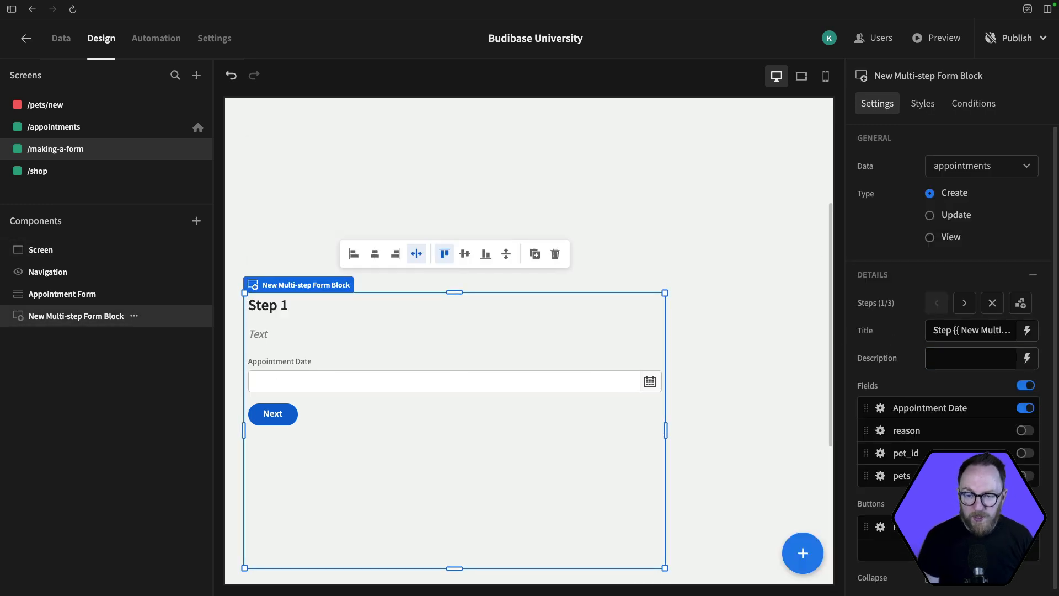
type("When do you want to come in?")
left_click(759, 406)
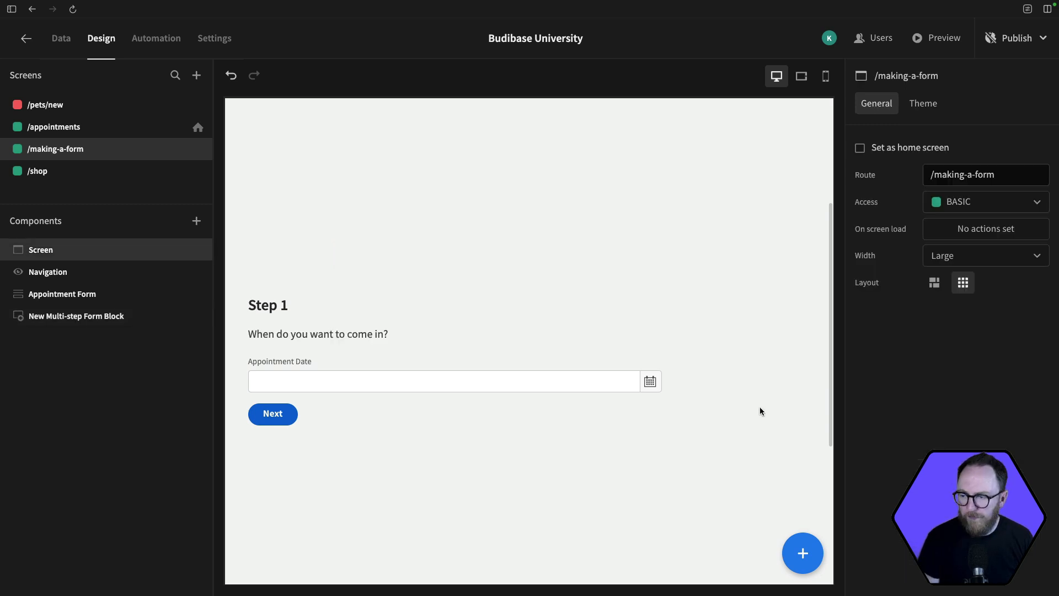
Step: Give step 2 the description "Why do you want to come in?" and hide its appointment_date, pet_id and pets fields
left_click(447, 383)
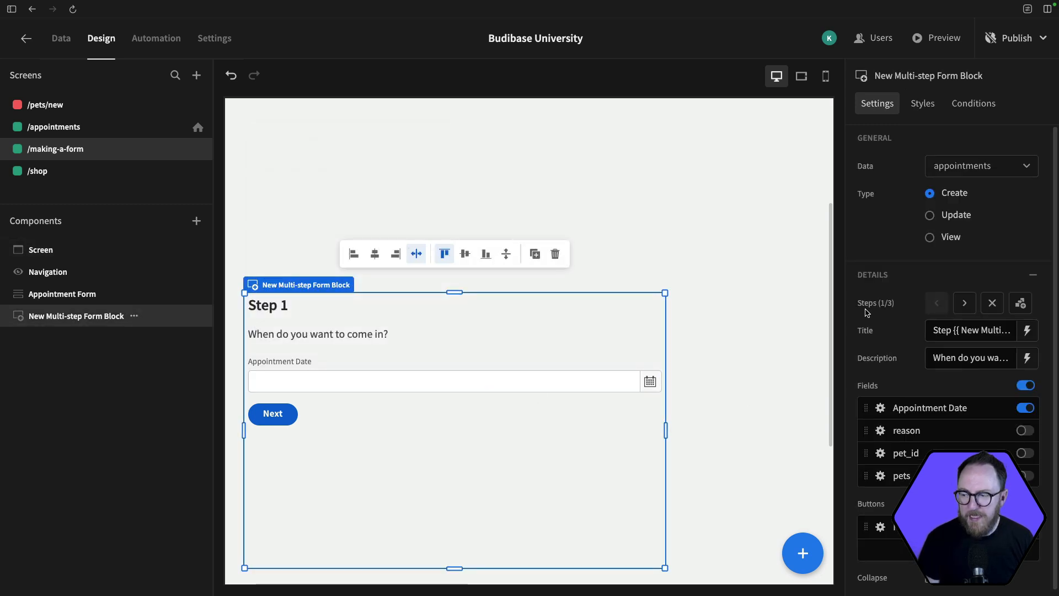
left_click(965, 302)
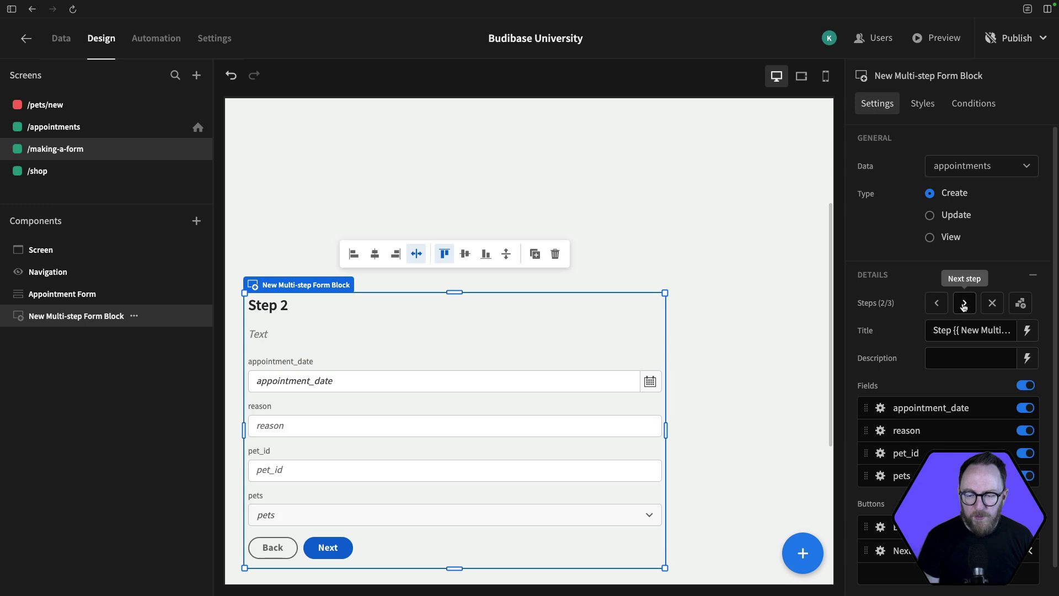
left_click(942, 366)
type("Why")
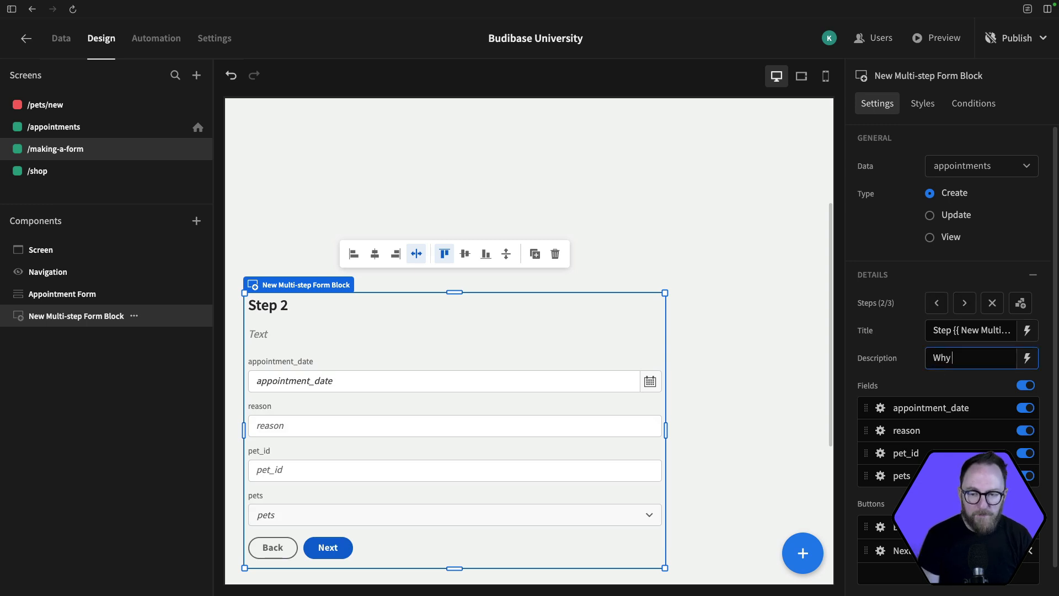
type(" do you want to come in?")
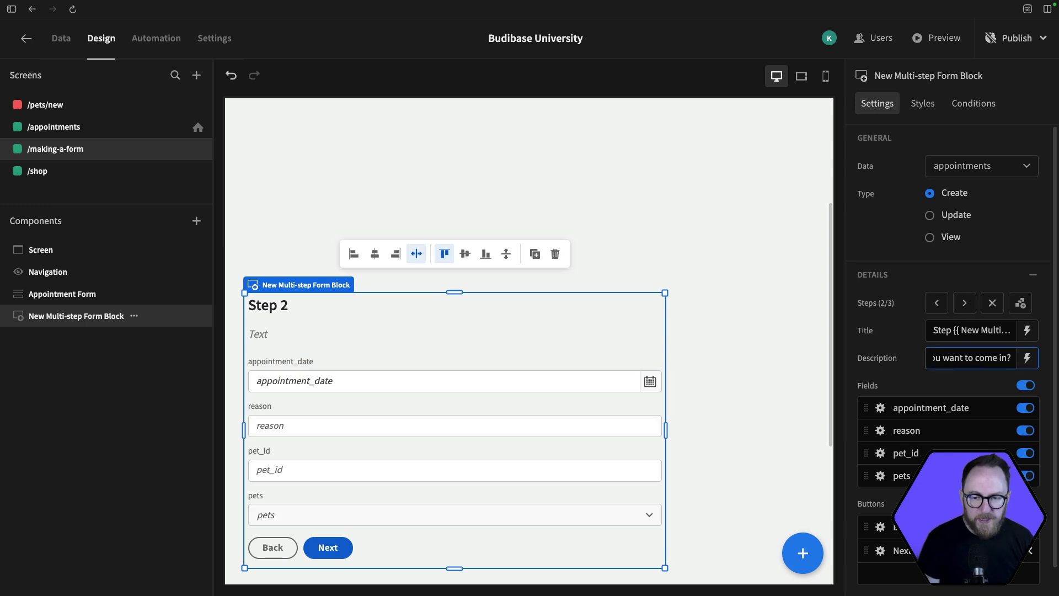
left_click(1023, 407)
left_click(1023, 454)
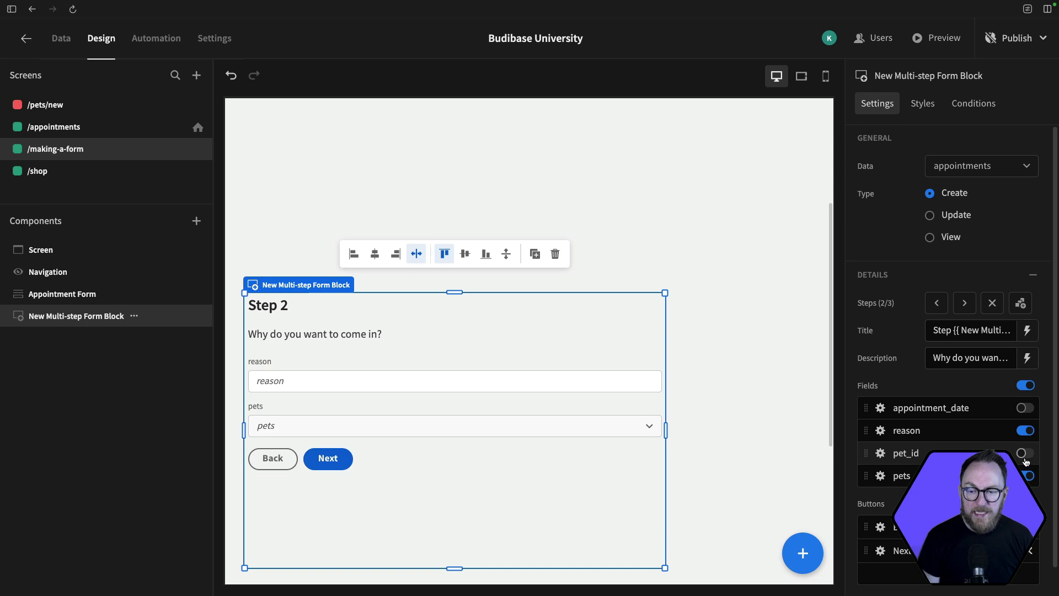
left_click(1025, 476)
Step: Set the step 2 reason field's label to "Reason" and clear its placeholder
left_click(880, 430)
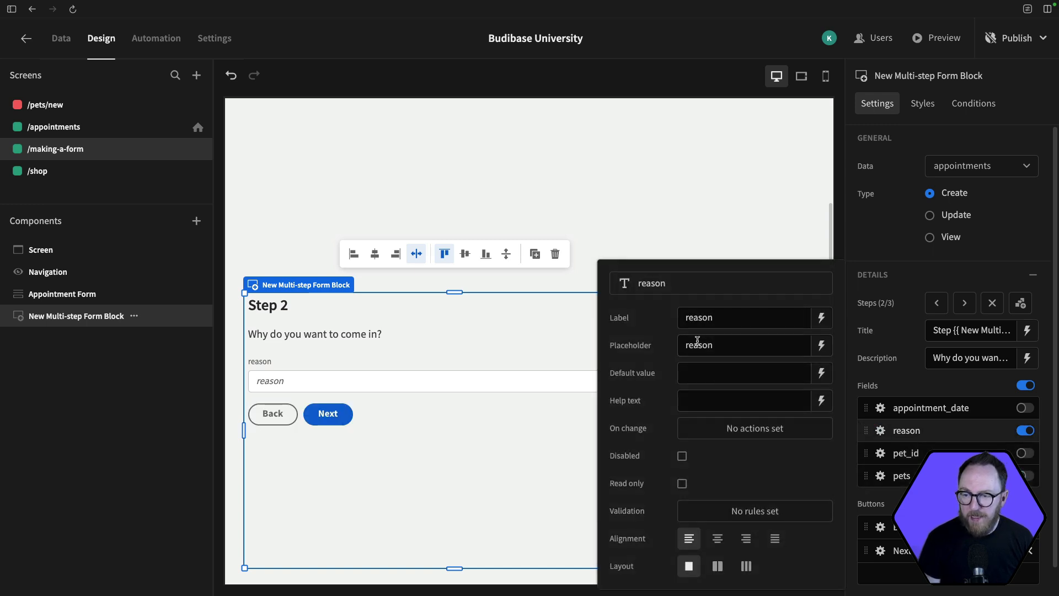
left_click(690, 318)
key("BackSpace")
type("R")
double_click(711, 340)
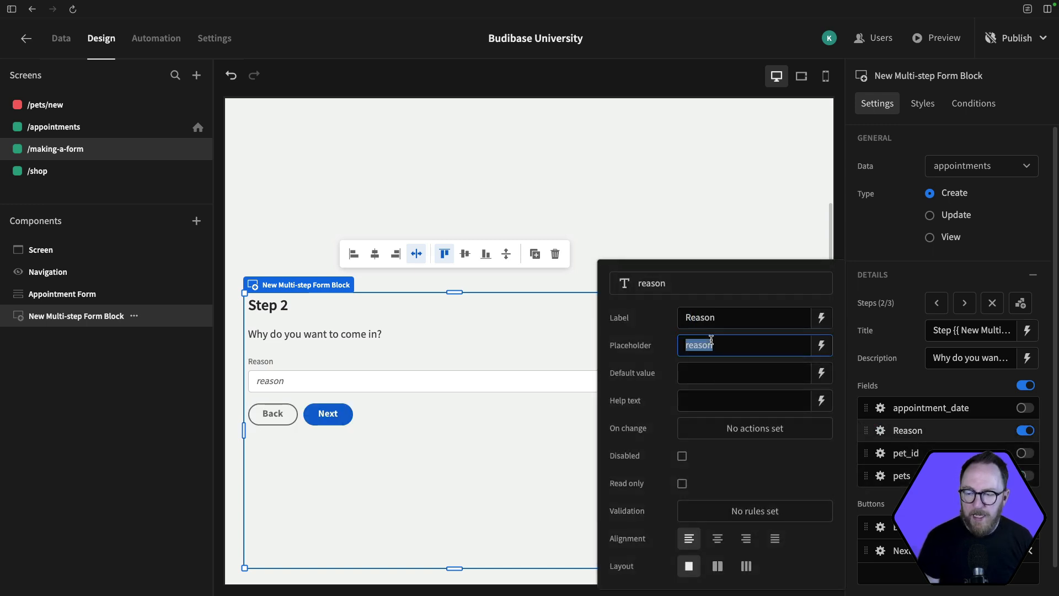
key("BackSpace")
left_click(721, 359)
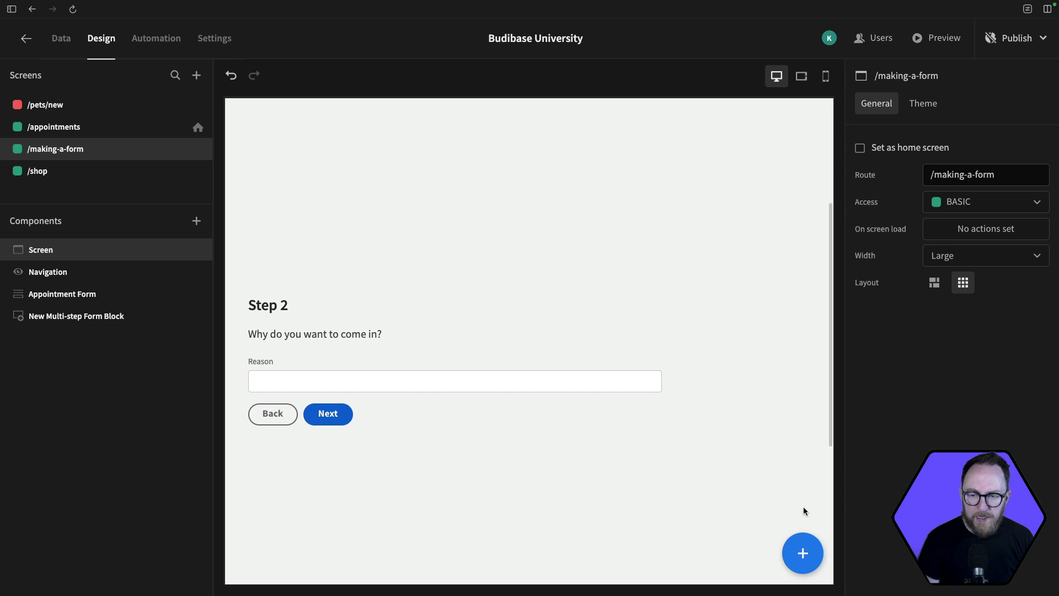
Step: Show only the pets field in step 3 and set its description to "Which pet do you want to bring in?"
left_click(431, 365)
left_click(964, 303)
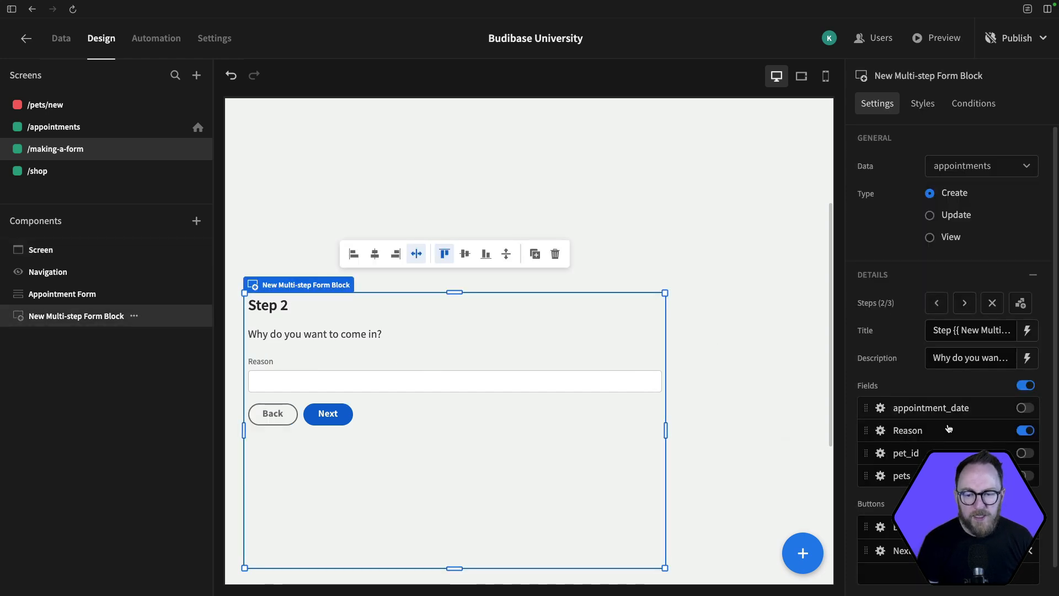
left_click(1021, 434)
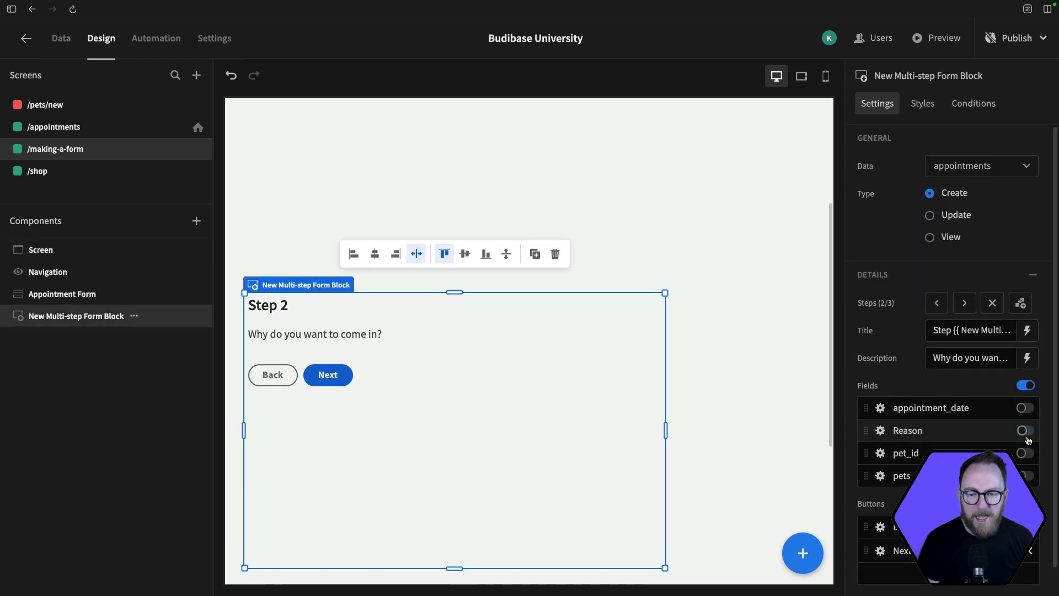
left_click(1025, 476)
left_click(954, 358)
left_click(745, 466)
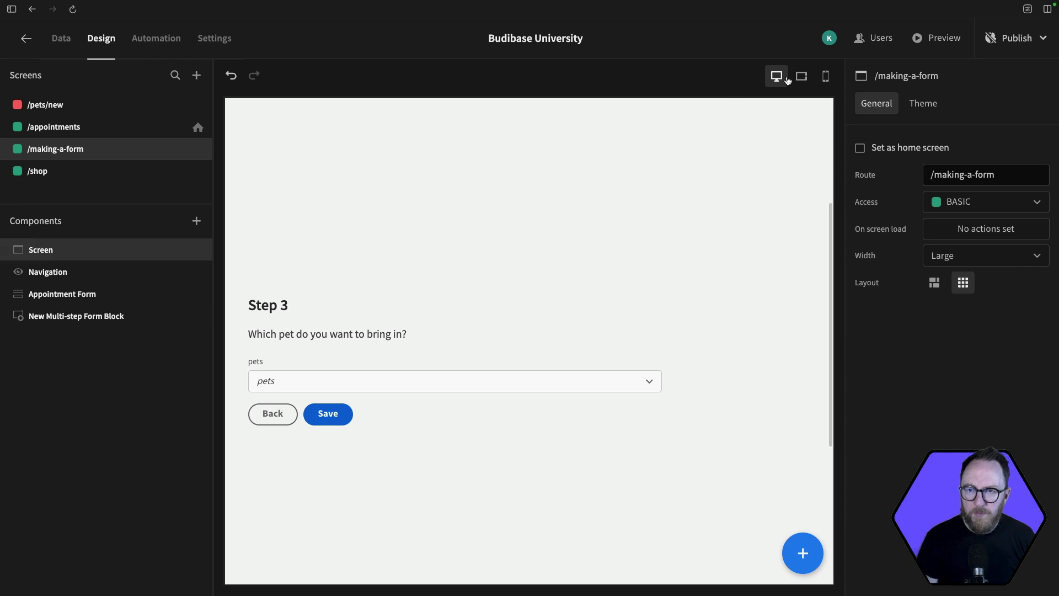
Step: Preview the app, choose 18 October 2024 in the multi-step form's first step, and advance to step 2
left_click(936, 38)
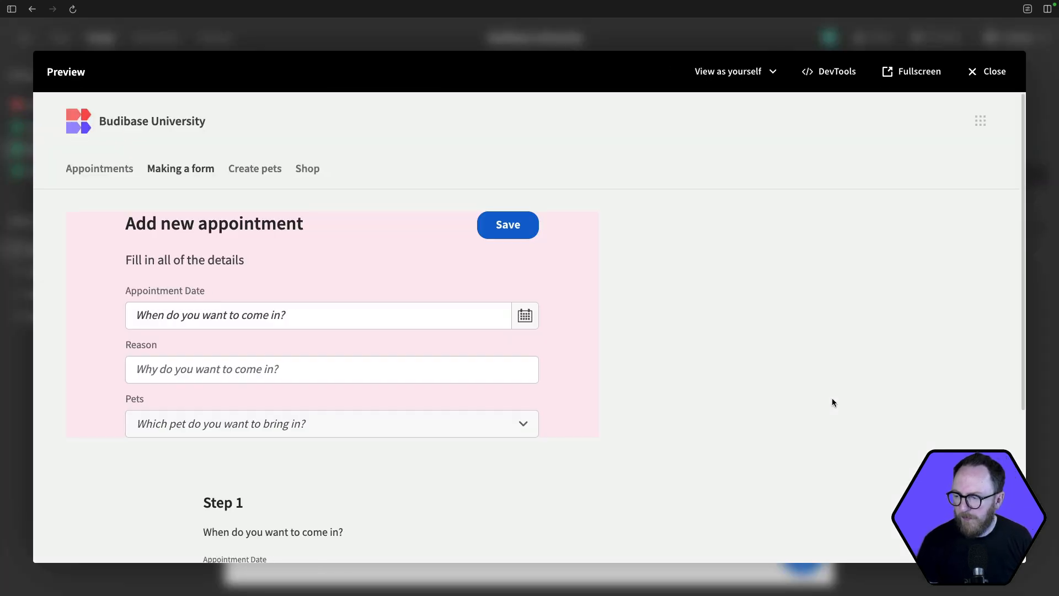
scroll(591, 439, "down", 4)
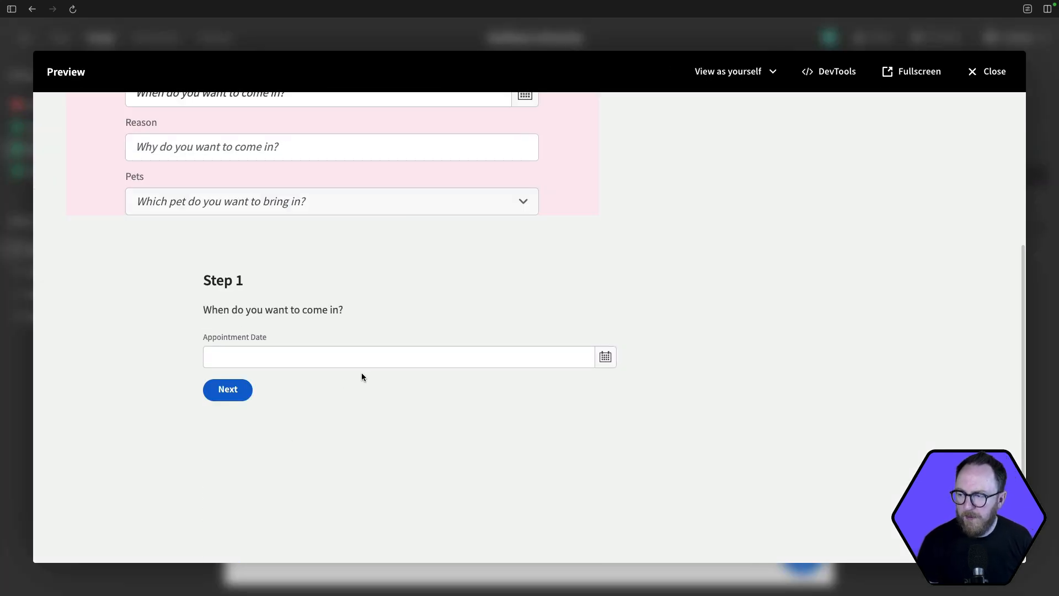
left_click(389, 366)
left_click(329, 233)
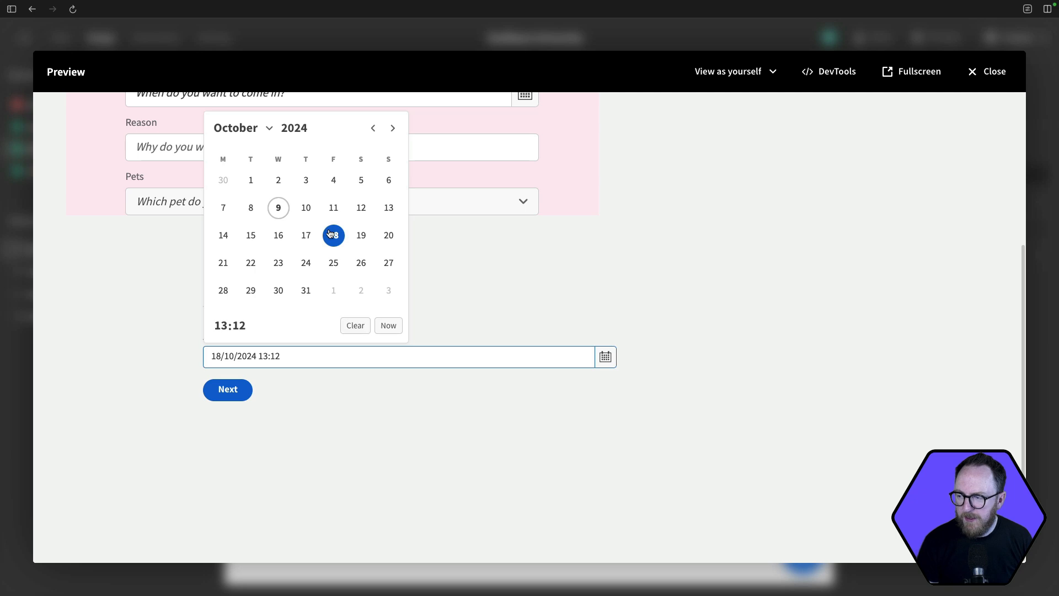
left_click(645, 303)
left_click(226, 390)
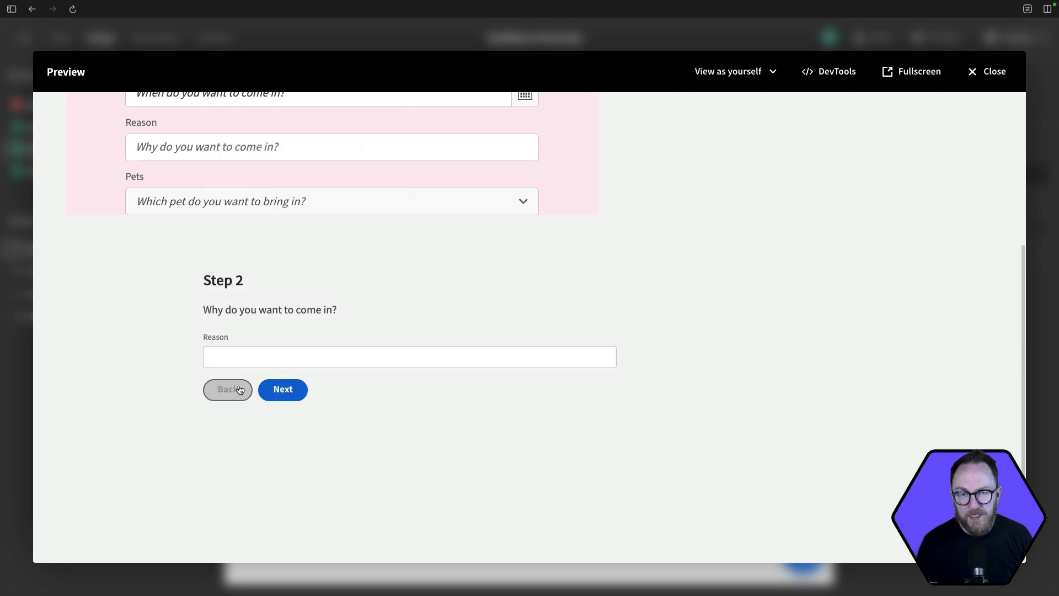
Step: Return to step 1 of the previewed form and change the appointment date to 22 October 2024
left_click(247, 388)
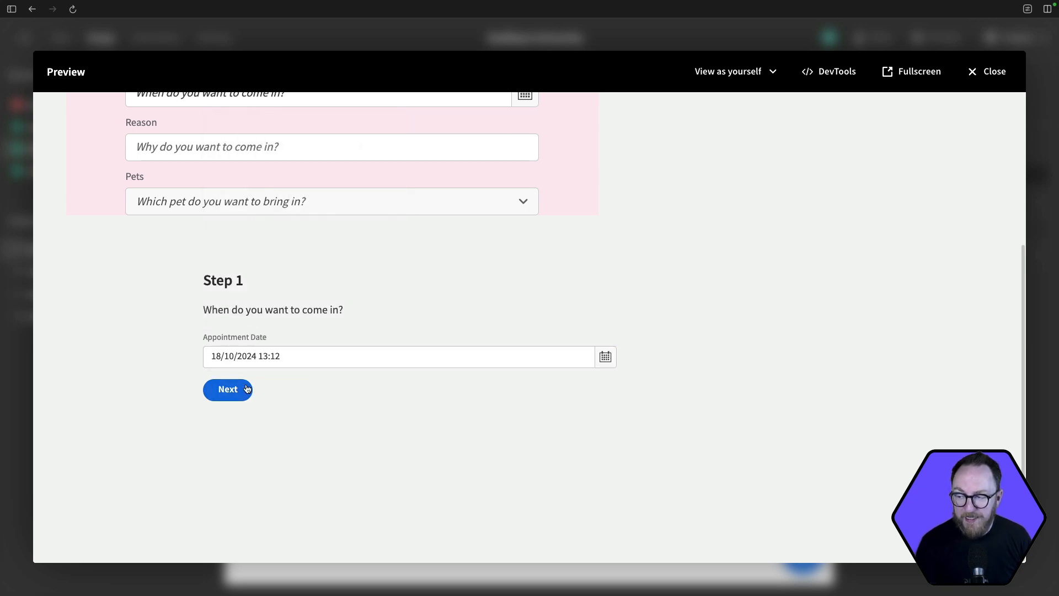
left_click(338, 358)
left_click(251, 263)
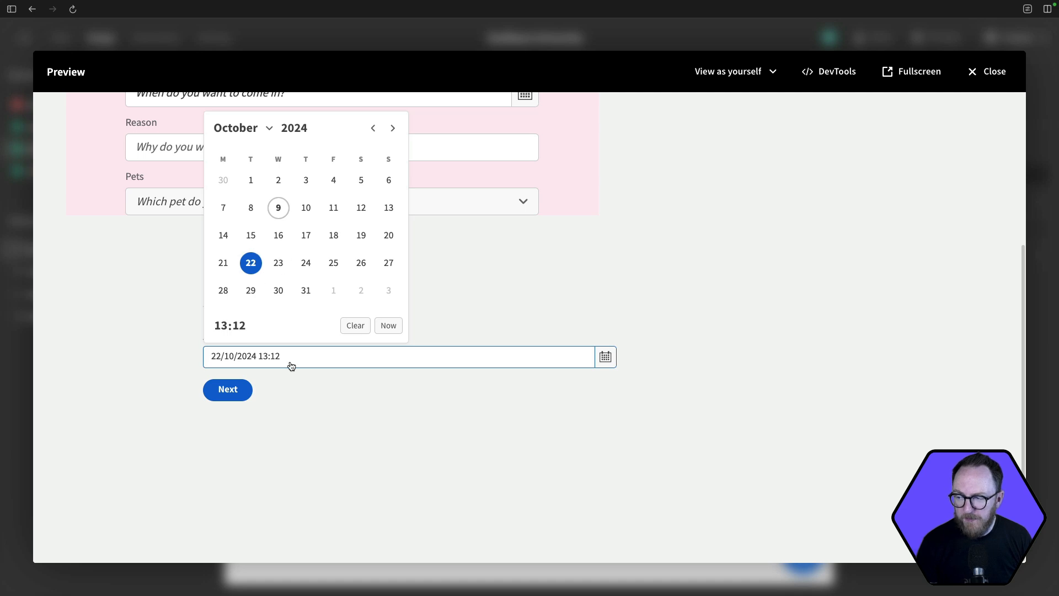
left_click(289, 364)
left_click(310, 359)
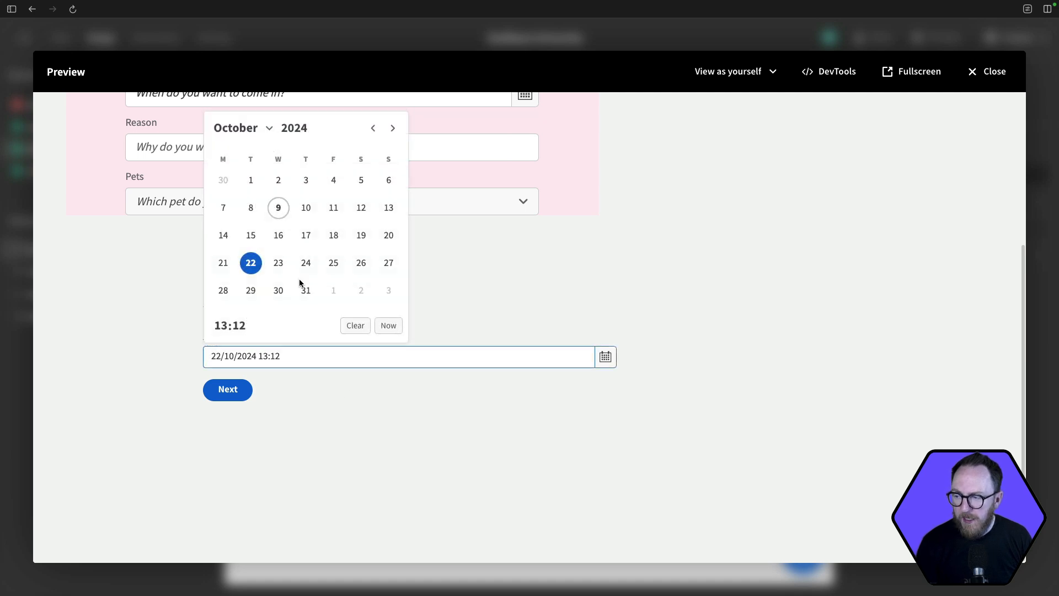
left_click(502, 330)
Step: Enter a reason starting "This is the" in step 2, choose Bella in step 3, and close the preview without saving
left_click(227, 390)
left_click(258, 365)
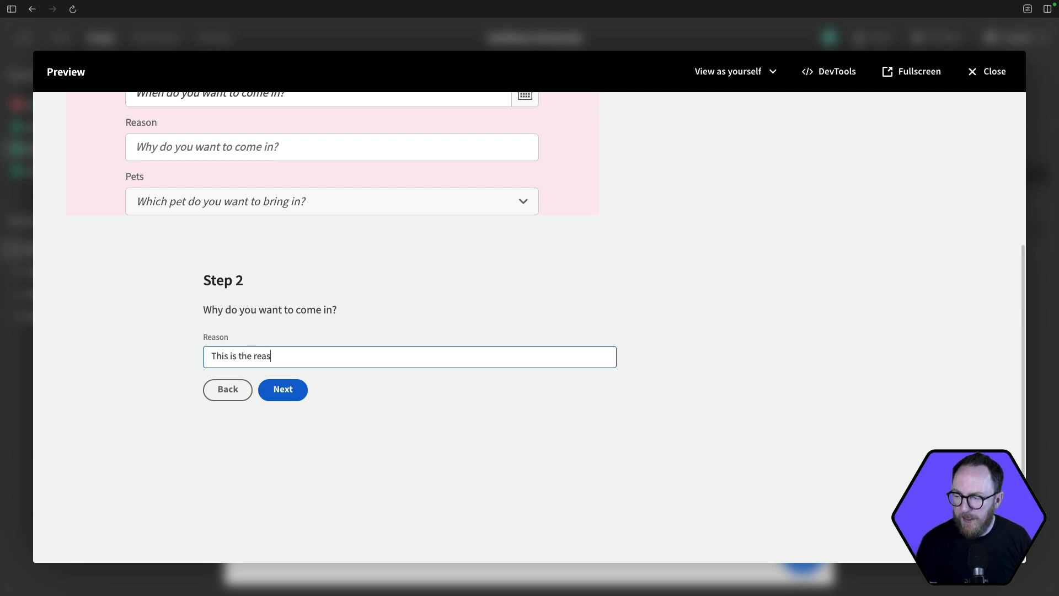
left_click(260, 391)
left_click(273, 358)
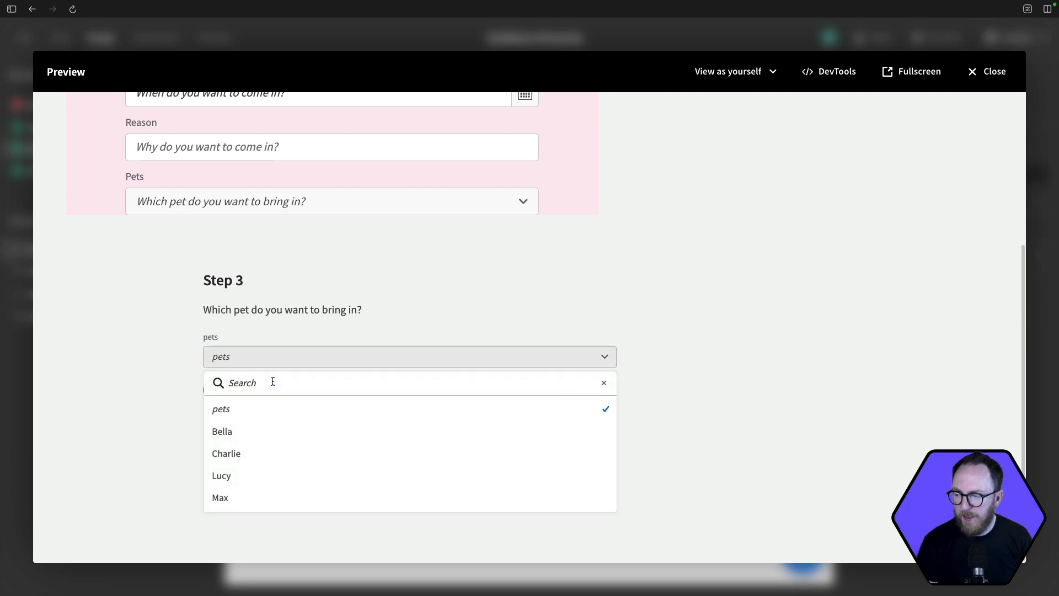
left_click(272, 433)
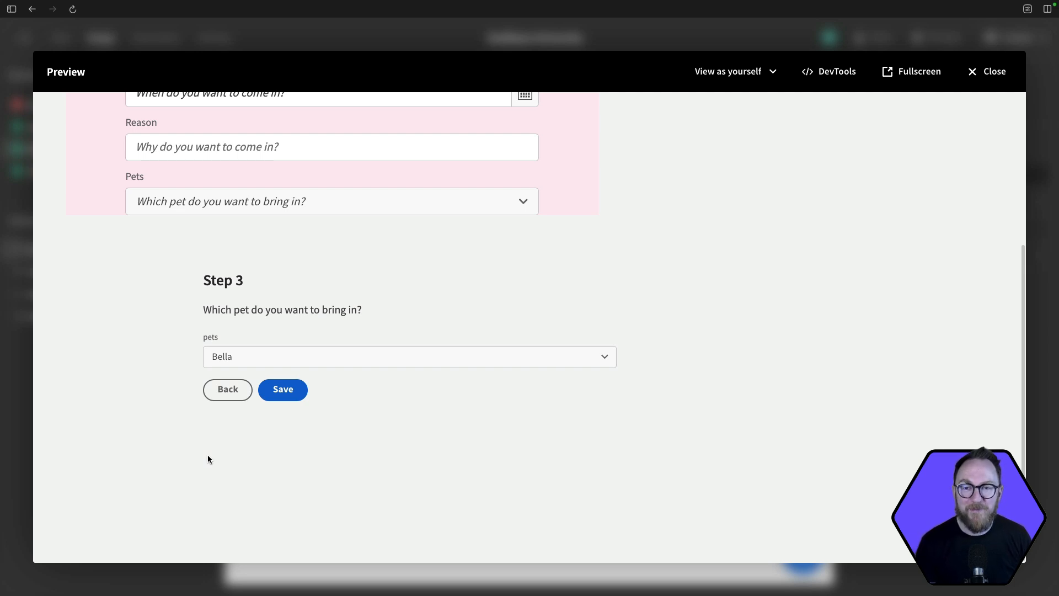
key("Escape")
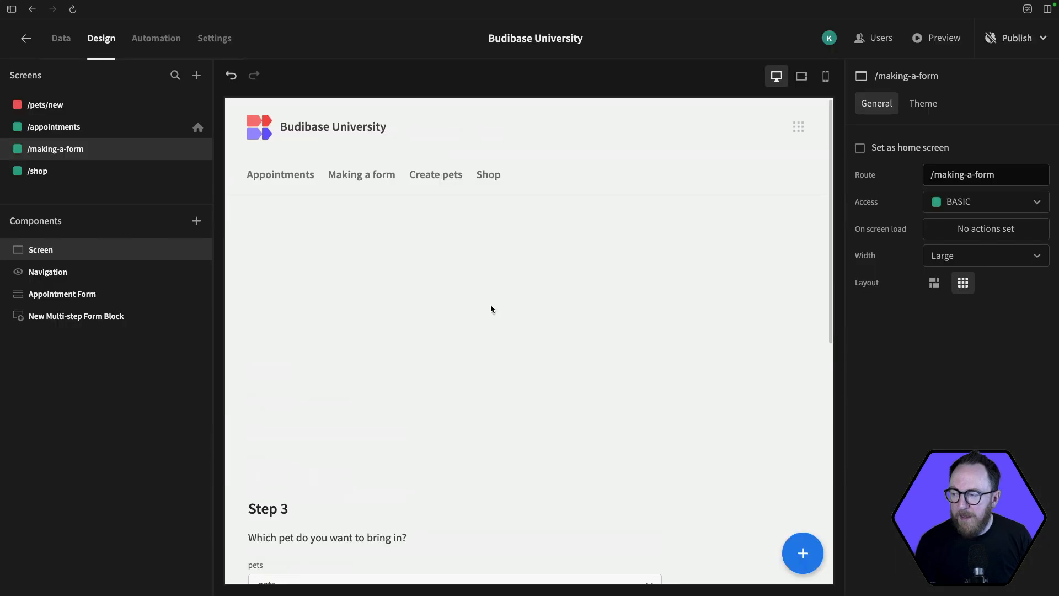
Step: Add a Form component to the /making-a-form screen, below the multi-step form block
left_click(78, 294)
scroll(603, 433, "down", 7)
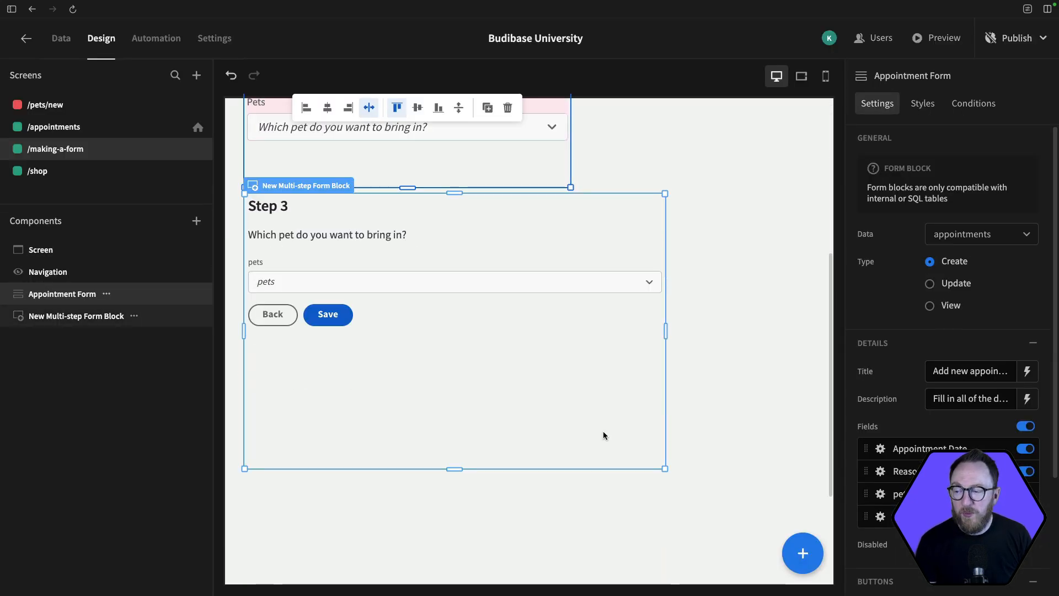
left_click(347, 383)
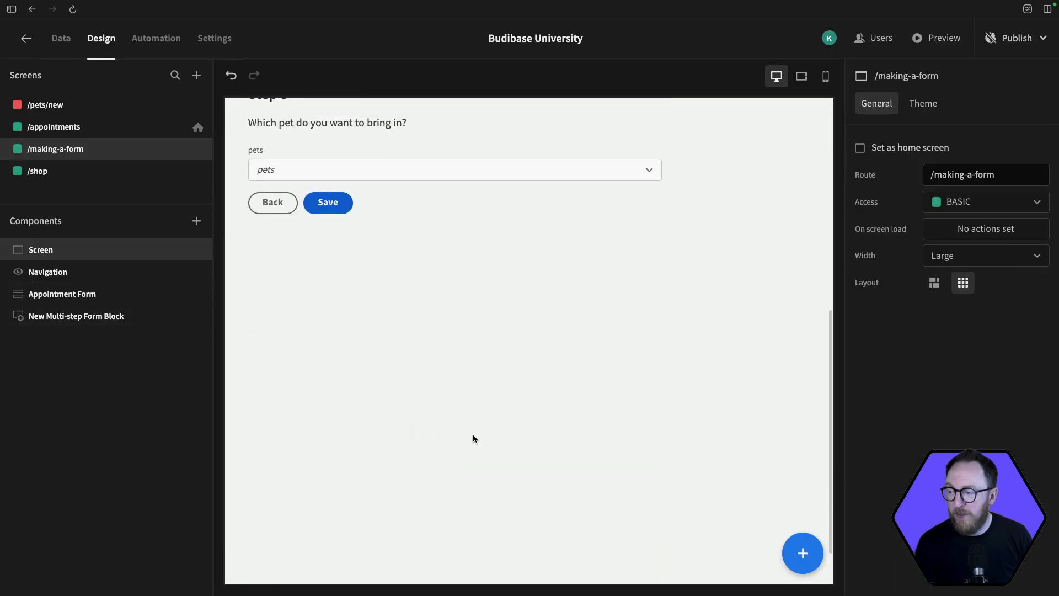
left_click(196, 221)
scroll(942, 392, "down", 6)
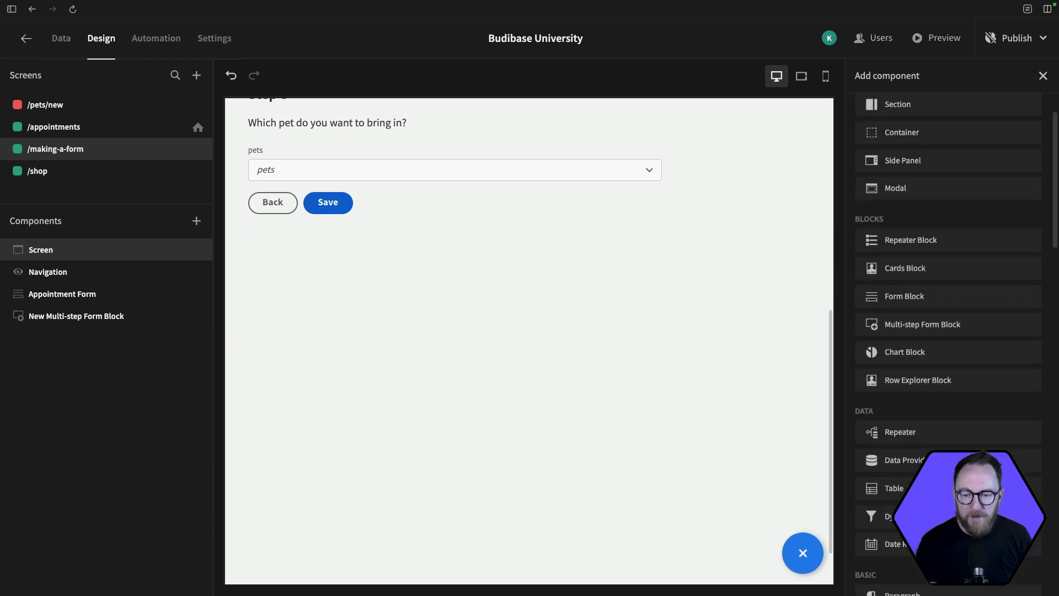
scroll(941, 392, "down", 4)
left_click(941, 396)
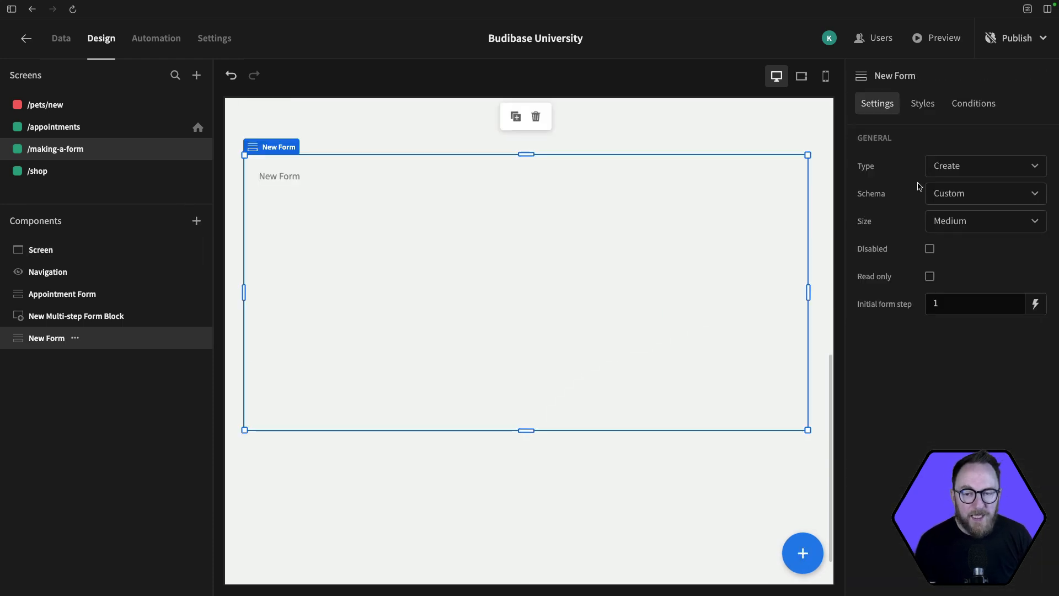
Step: Set the new form's schema to the PostgreSQL appointments table
left_click(958, 173)
left_click(958, 172)
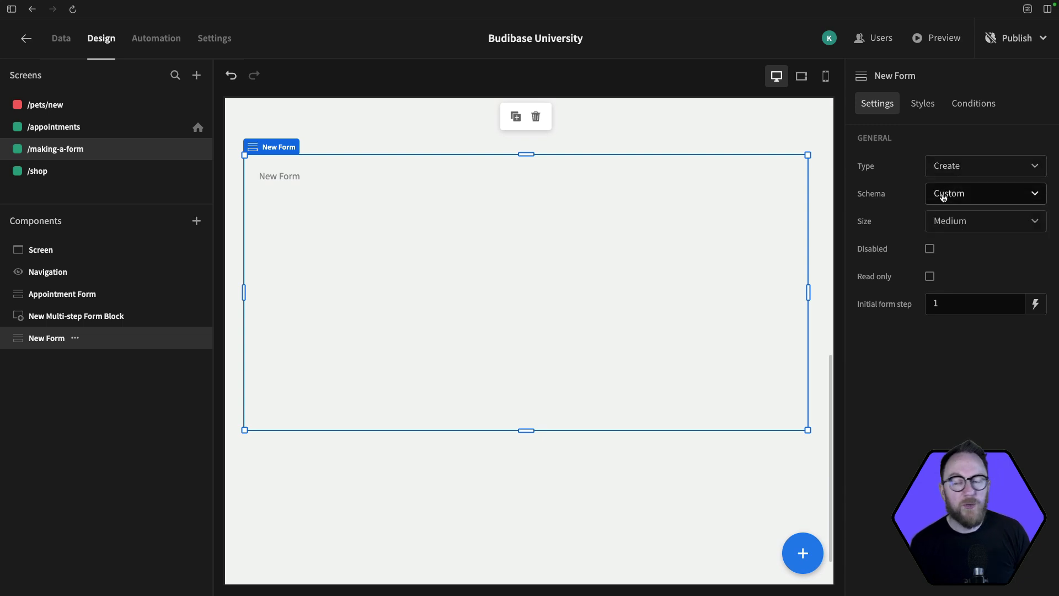
left_click(941, 202)
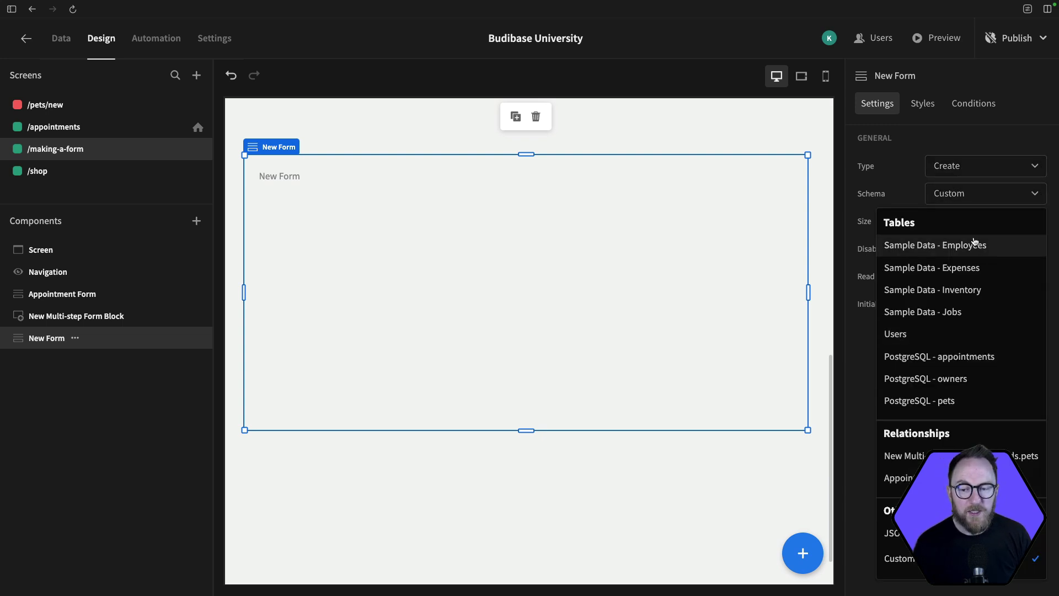
left_click(939, 333)
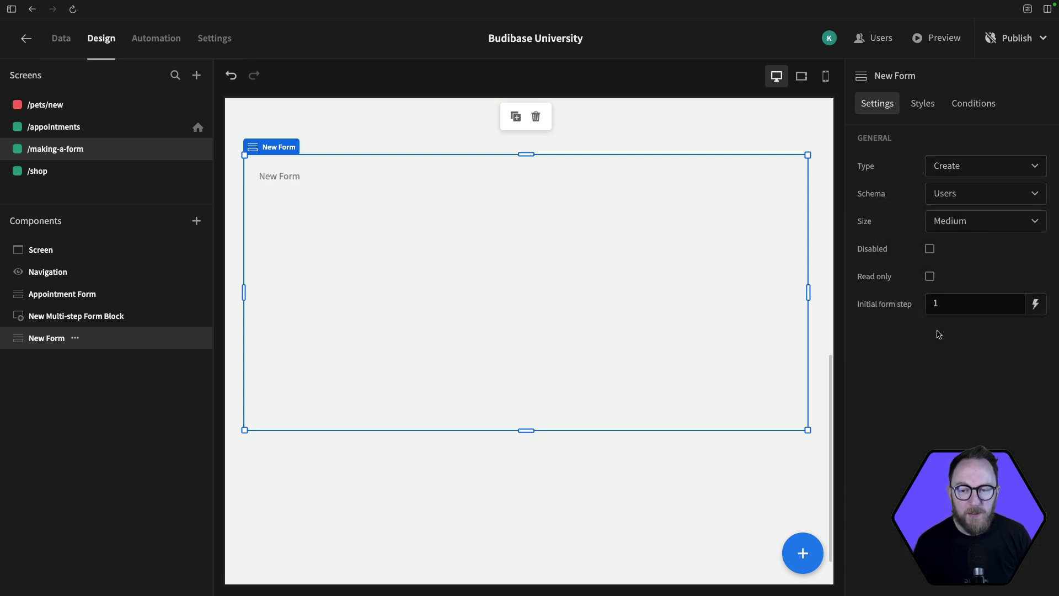
left_click(954, 193)
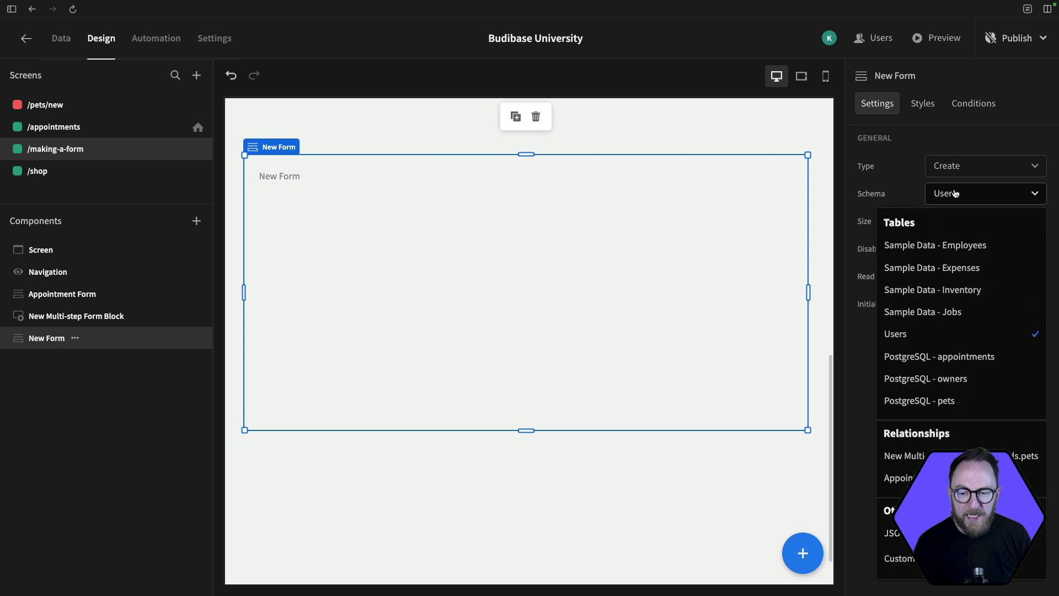
left_click(972, 359)
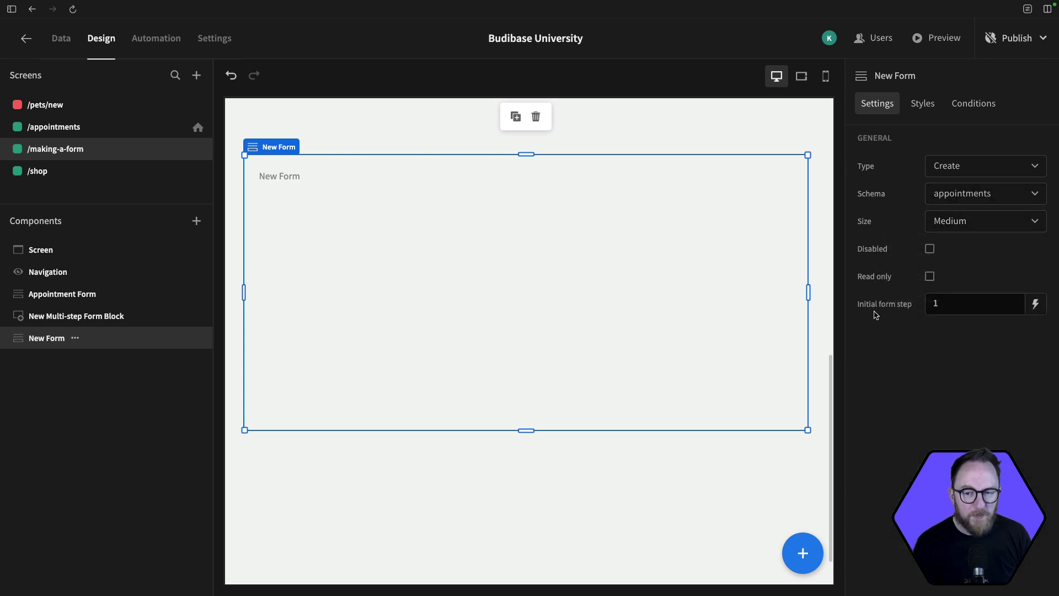
Step: Set the new form's size to Large
left_click_drag(865, 304, 958, 310)
left_click(959, 310)
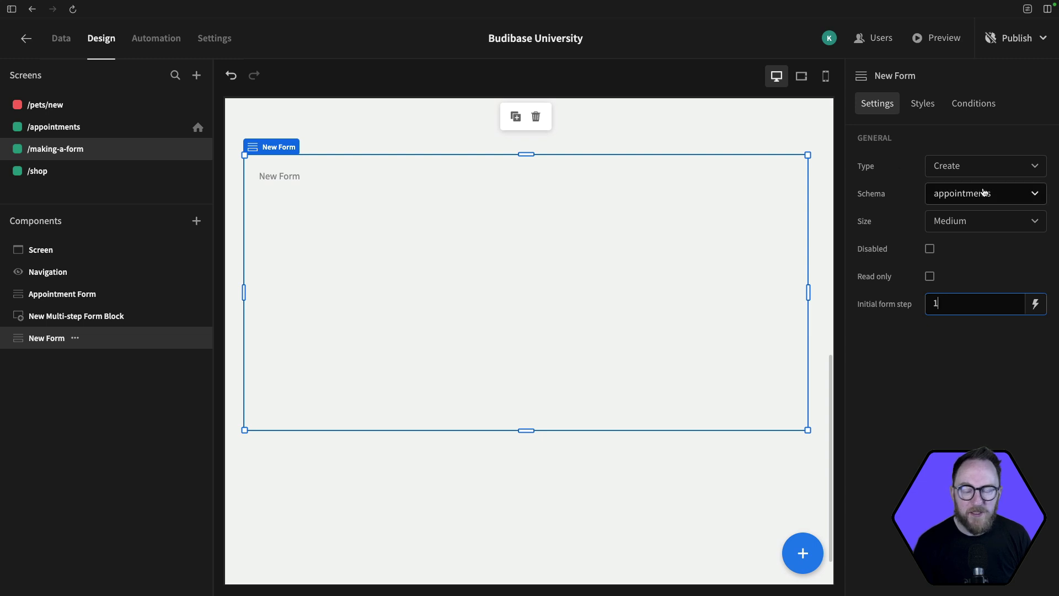
left_click(963, 221)
left_click(944, 293)
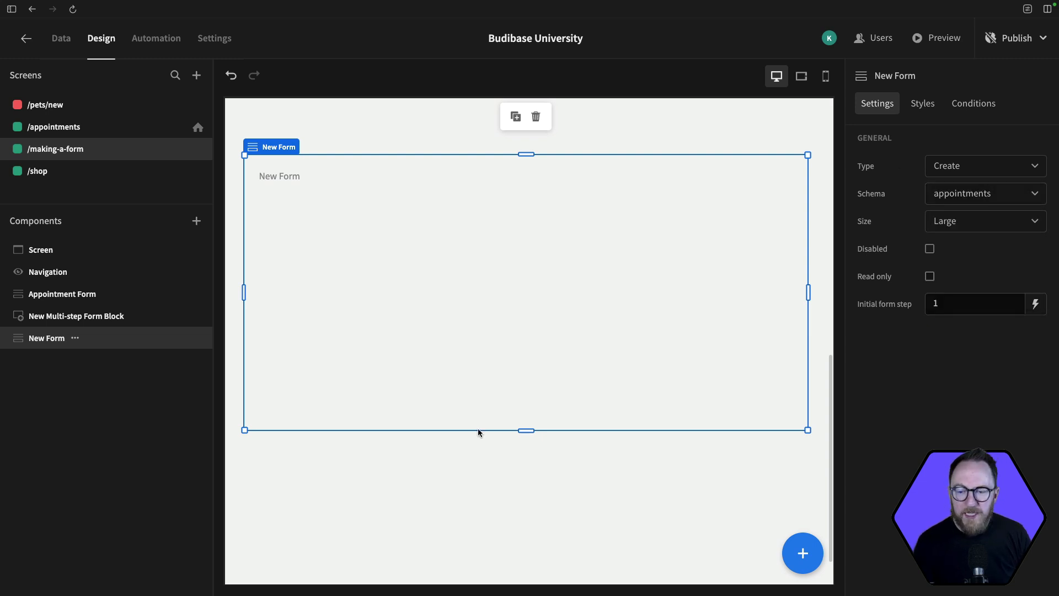
Step: Add a Field Group inside the new form and fill it with fields generated from the appointments schema
left_click(802, 552)
scroll(938, 398, "down", 3)
scroll(937, 399, "down", 12)
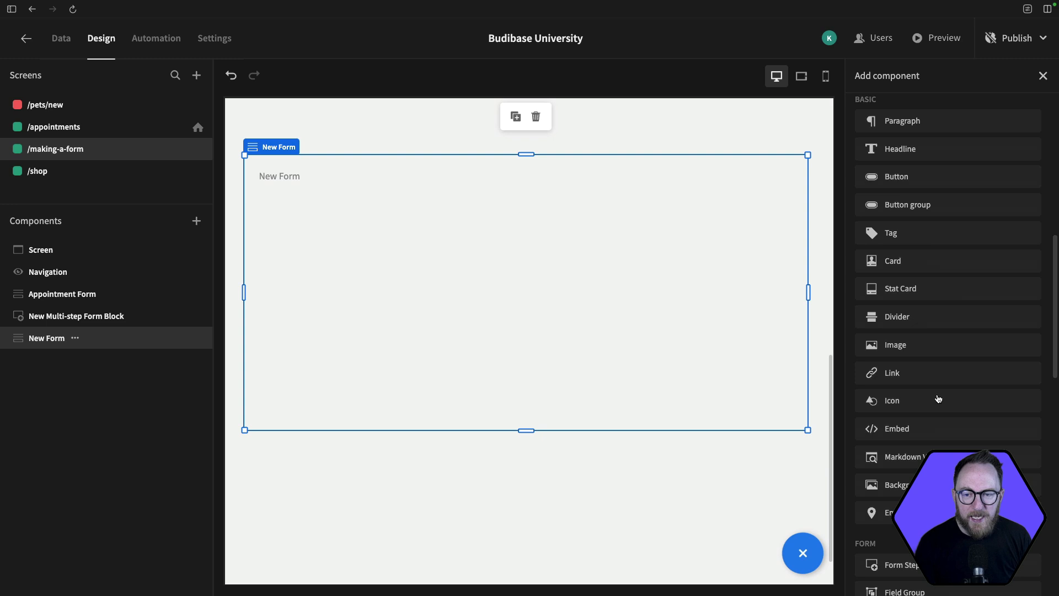
scroll(938, 398, "down", 1)
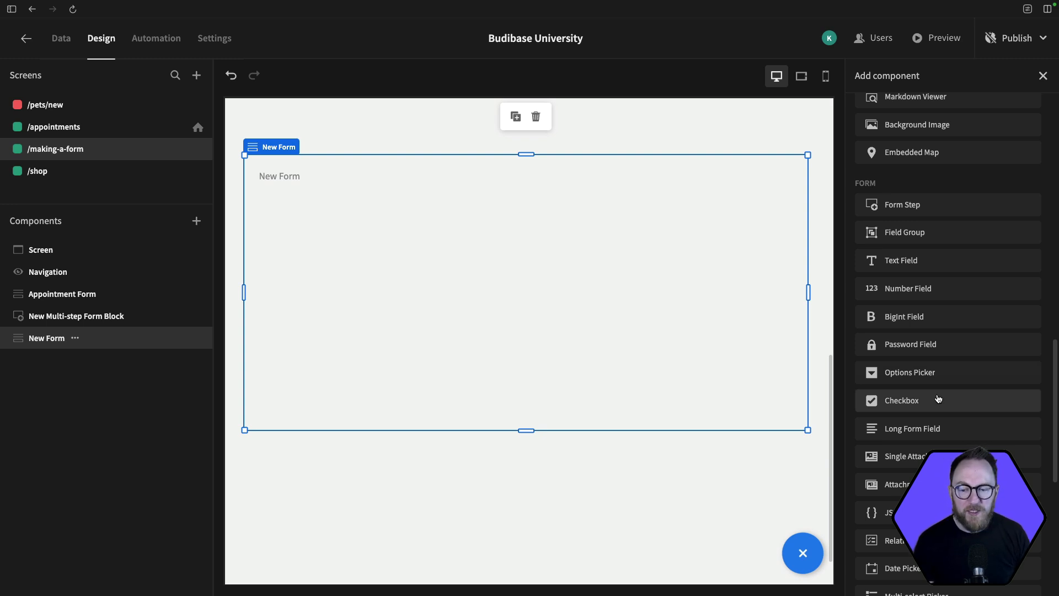
scroll(939, 399, "down", 1)
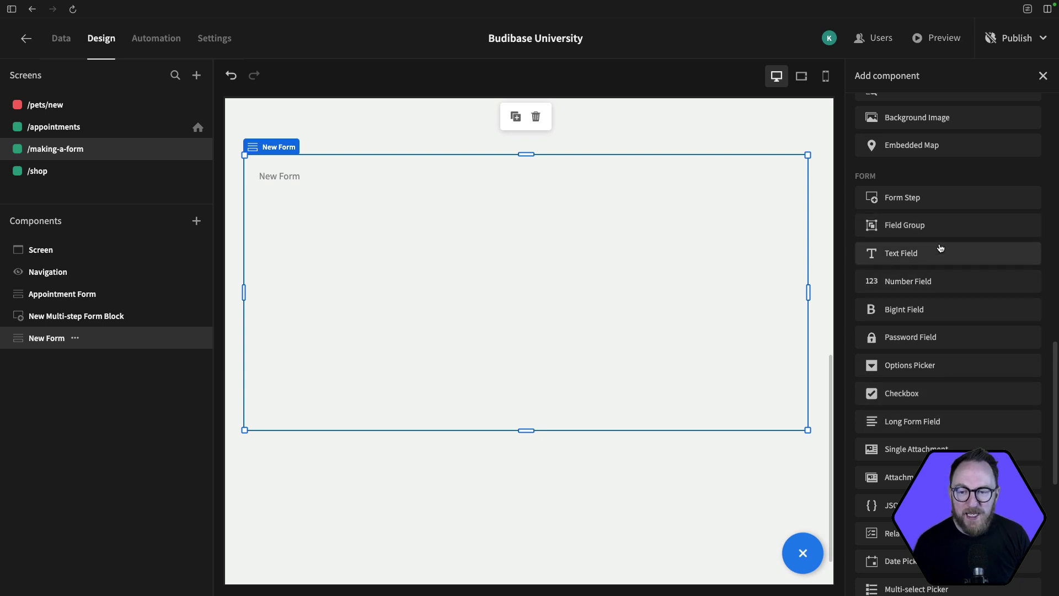
scroll(891, 213, "down", 1)
left_click_drag(917, 212, 465, 194)
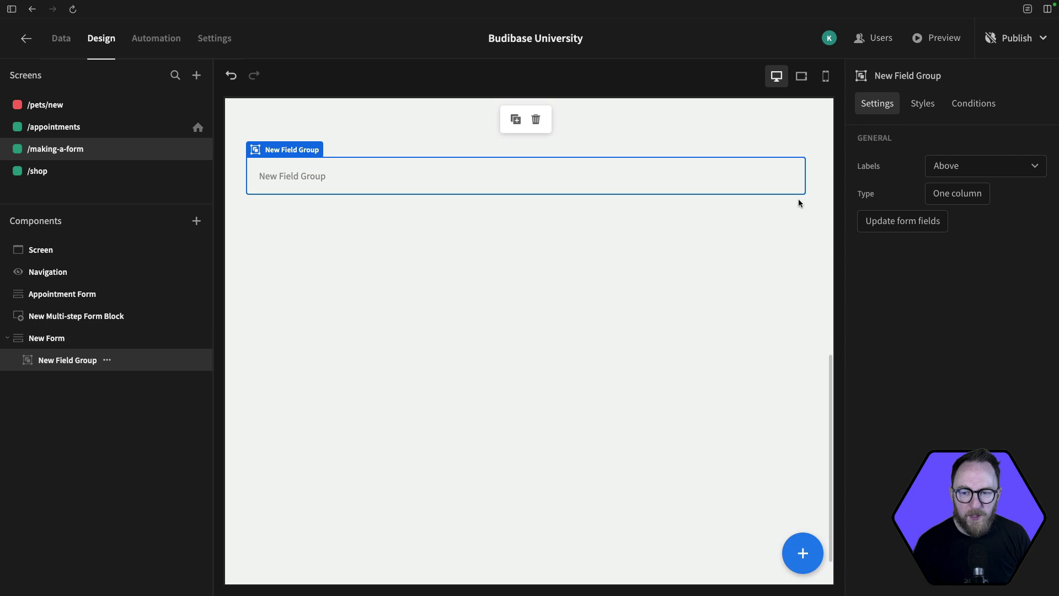
left_click(913, 221)
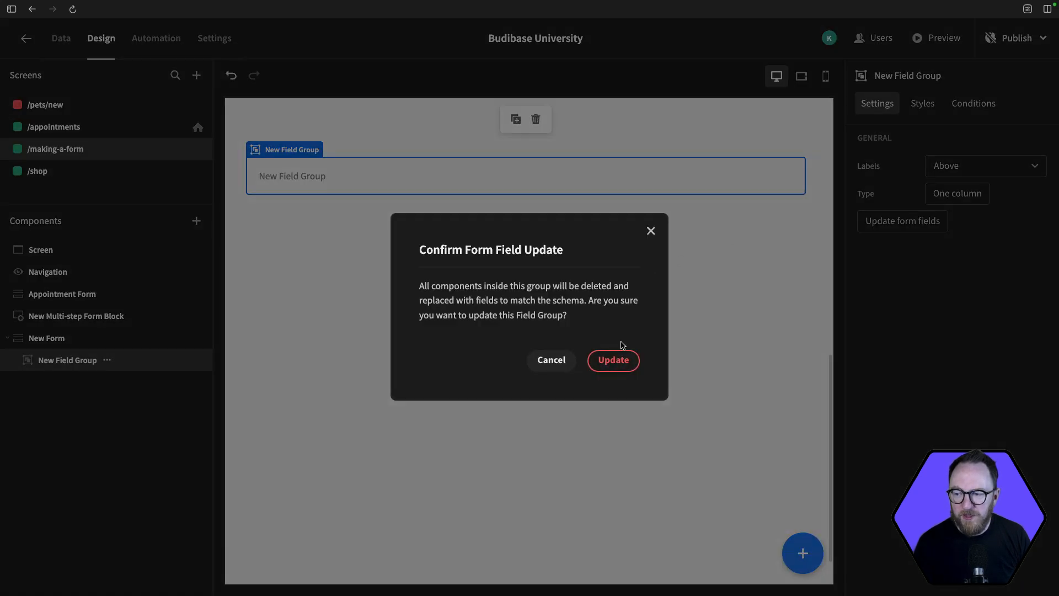
left_click(613, 360)
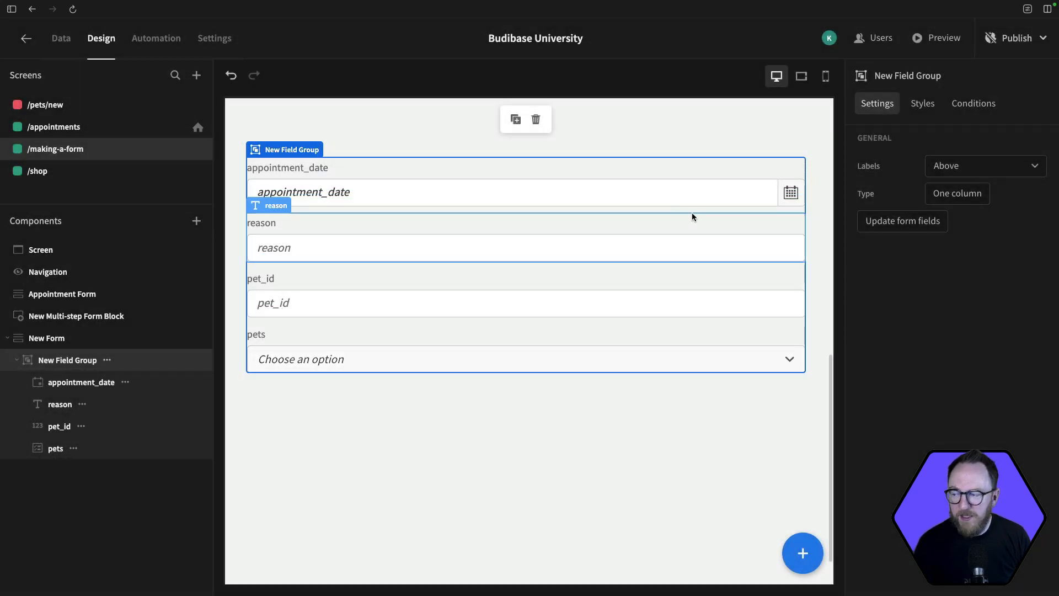
Step: Delete the reason text field from the new form's field group
left_click(690, 245)
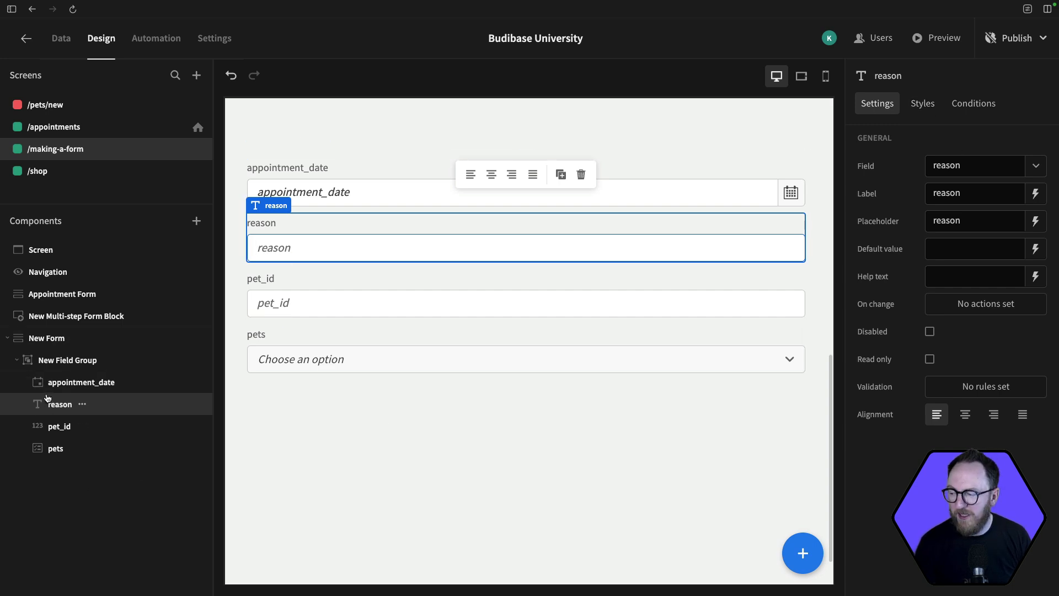
left_click(83, 405)
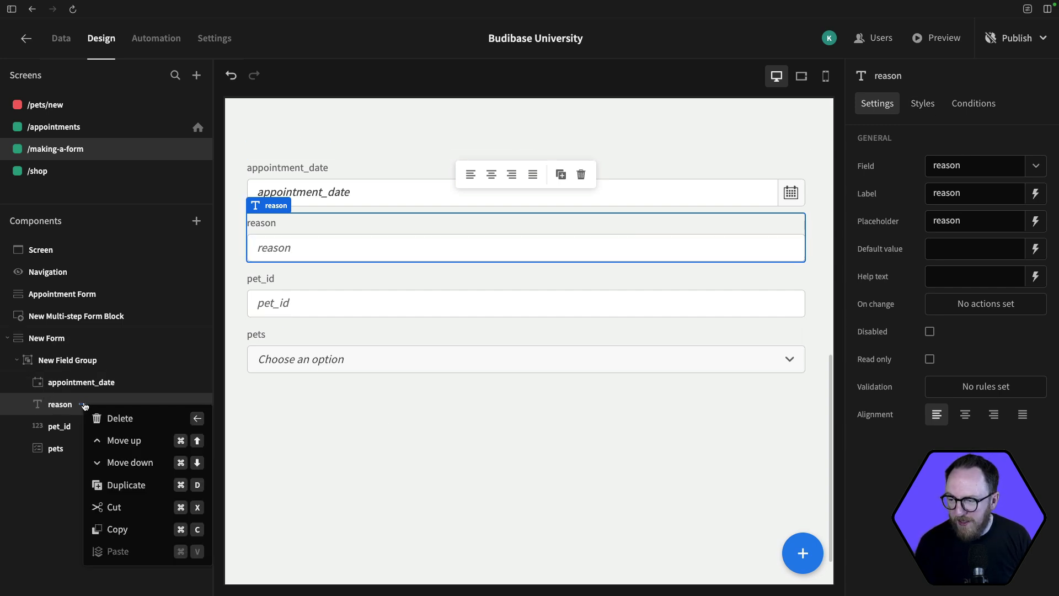
left_click(113, 419)
left_click(591, 352)
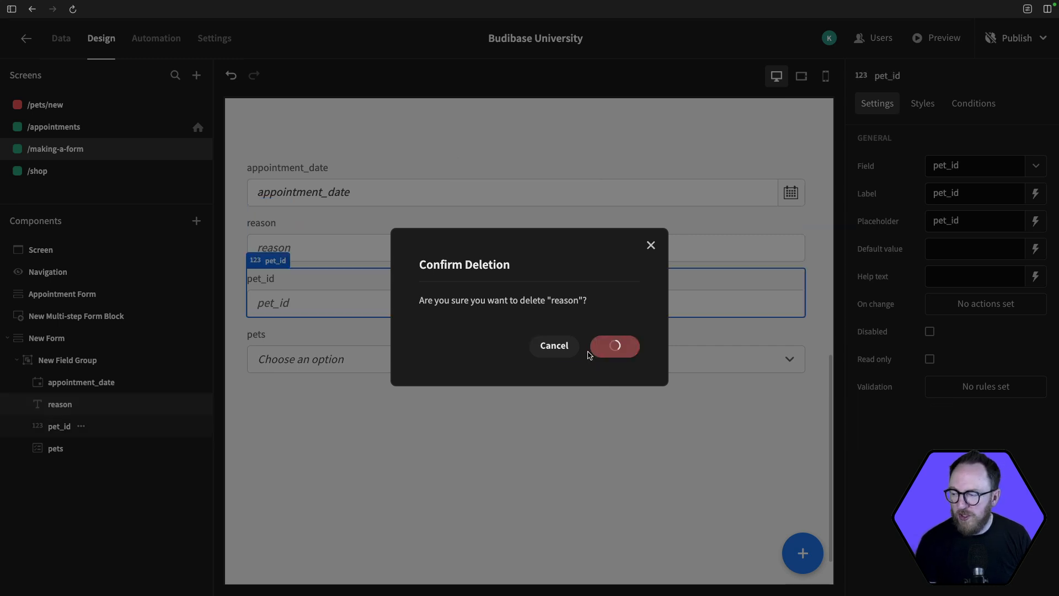
Step: Add a Long Form Field to the field group and place it between appointment_date and pet_id
left_click(107, 359)
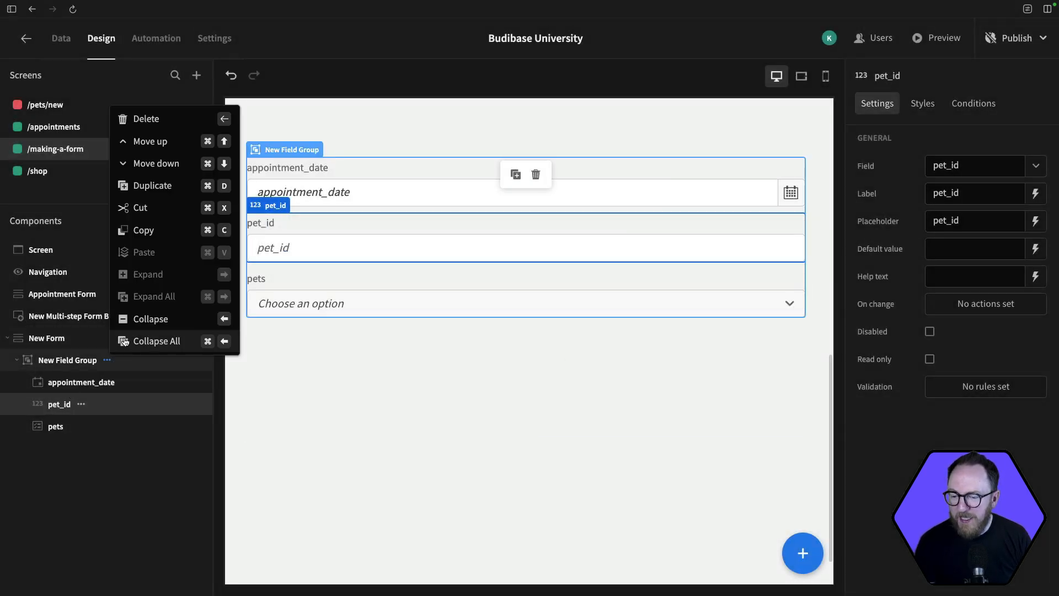
left_click(802, 552)
scroll(917, 448, "down", 5)
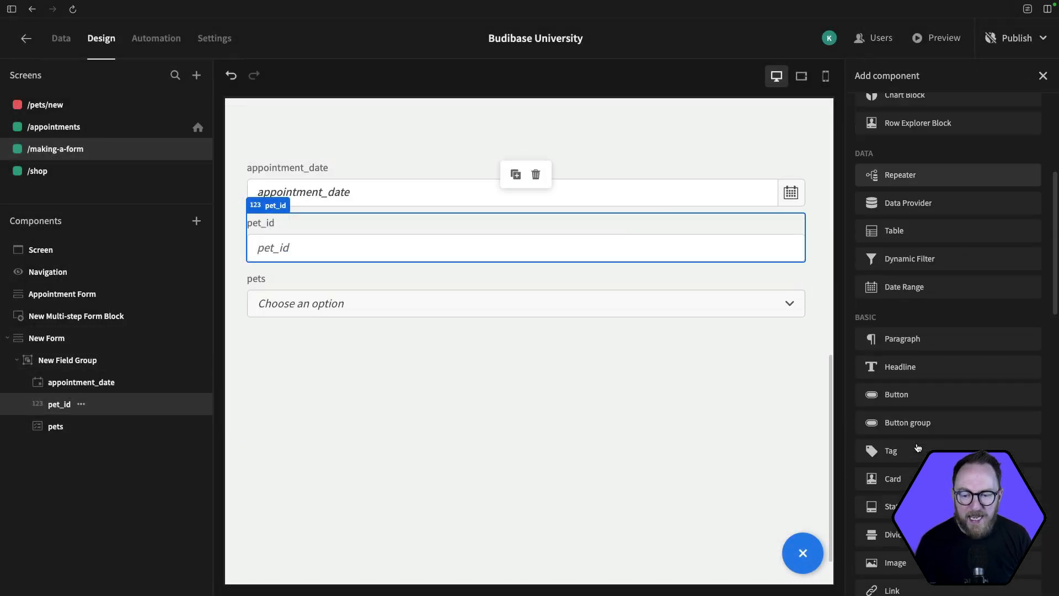
scroll(918, 448, "down", 10)
scroll(918, 447, "up", 5)
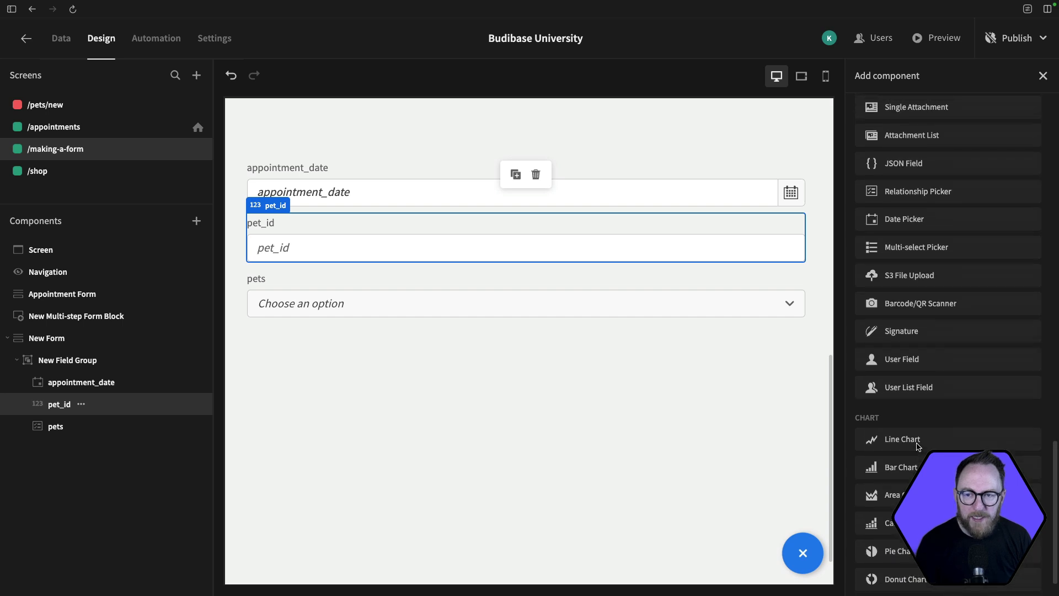
scroll(918, 447, "up", 2)
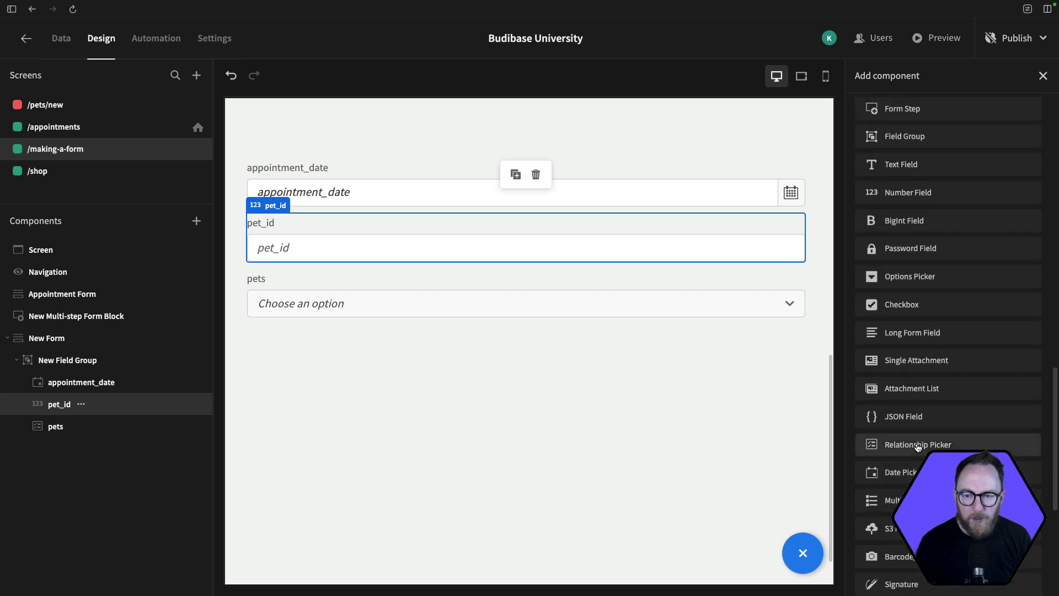
left_click(910, 333)
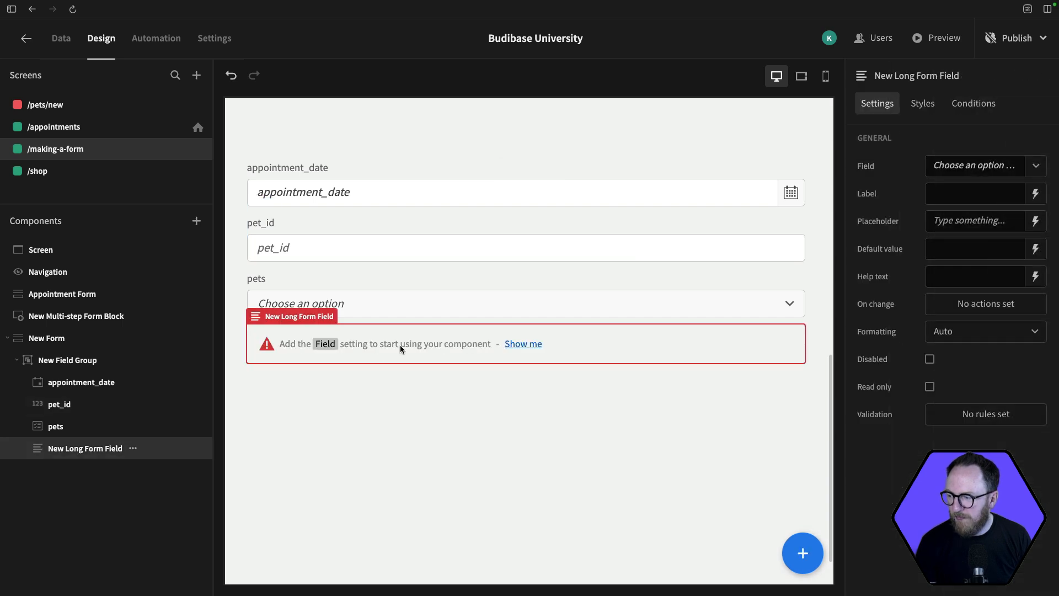
left_click_drag(62, 448, 75, 397)
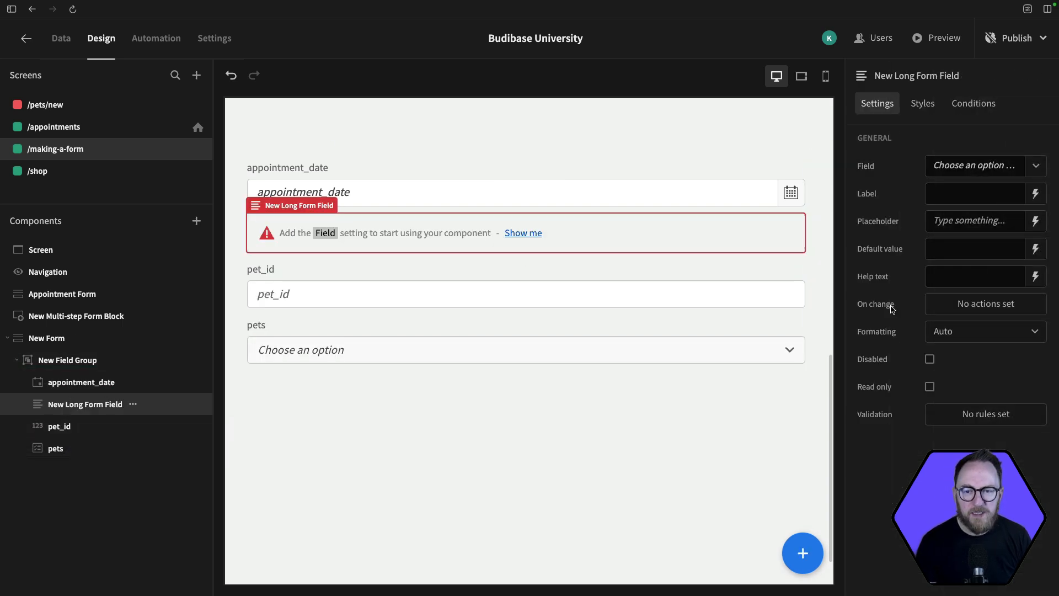
Step: Bind the new Long Form Field to the reason field
left_click(1011, 172)
left_click(1030, 169)
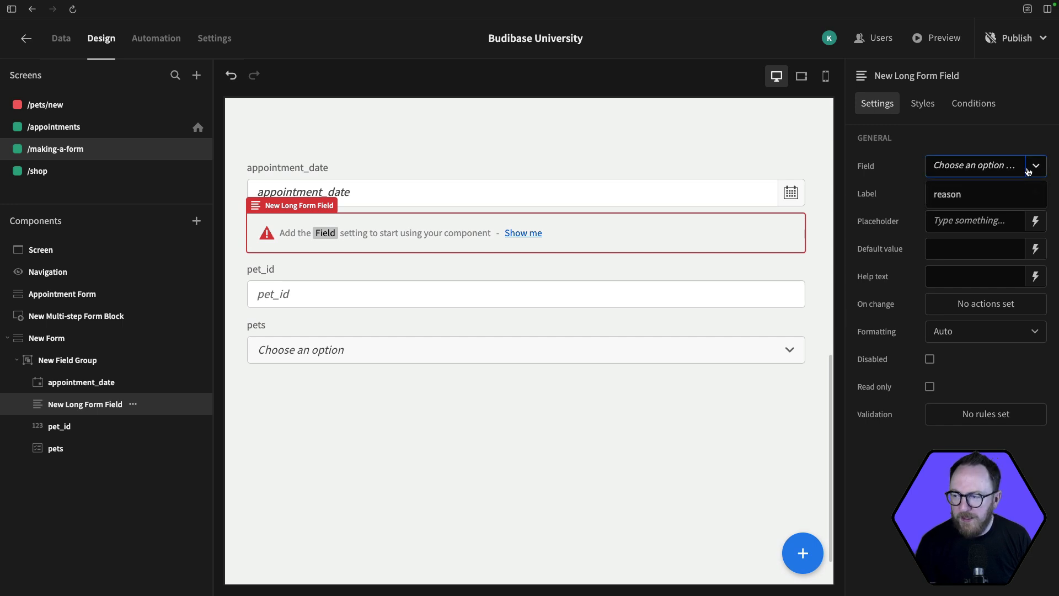
left_click(954, 197)
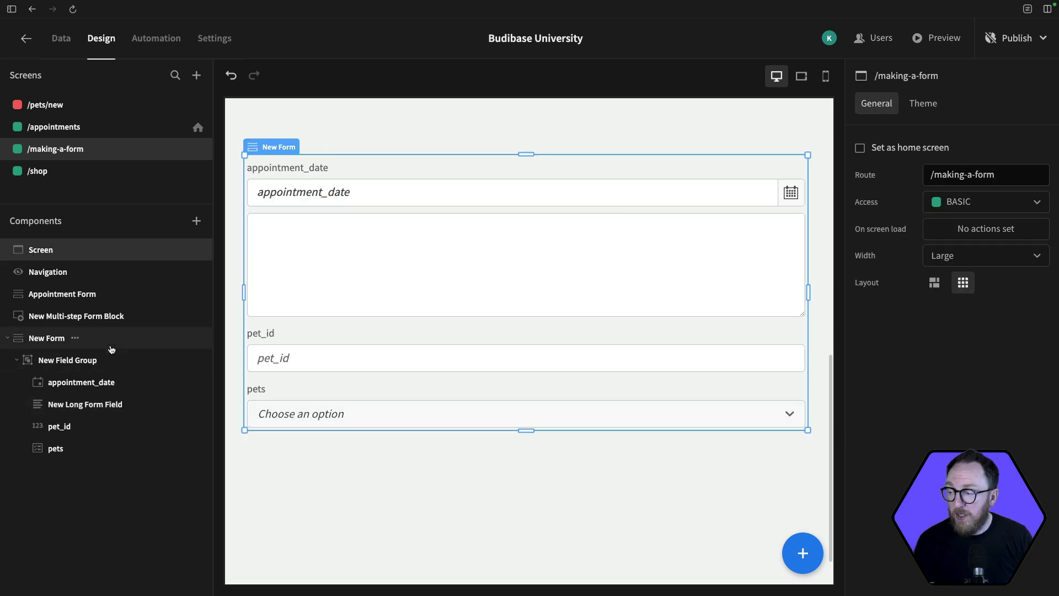
Step: Review the Appointment Form, the multi-step form block and the custom form one after another
left_click(78, 294)
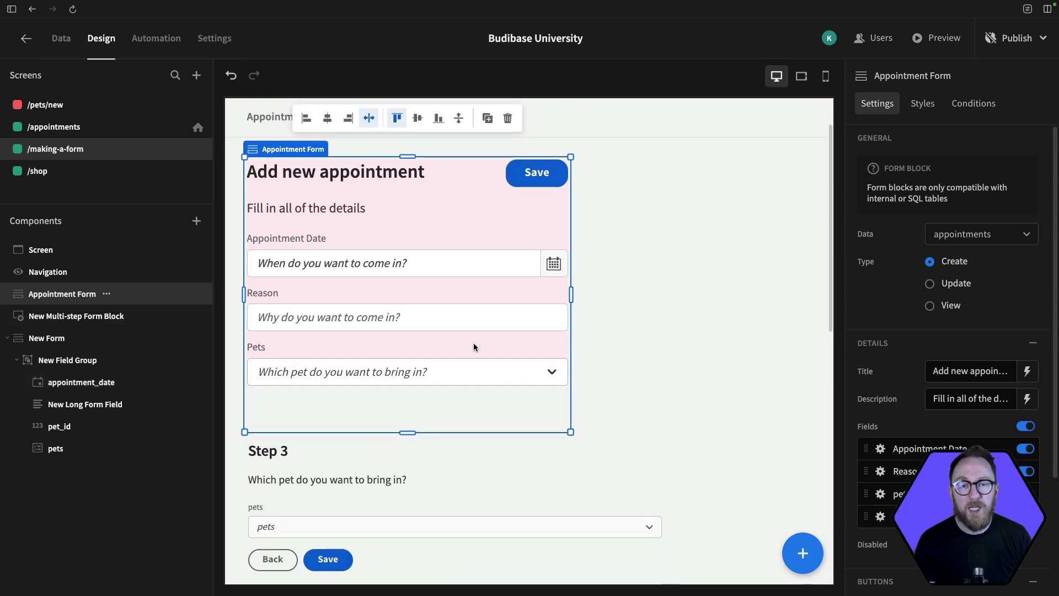
left_click(76, 315)
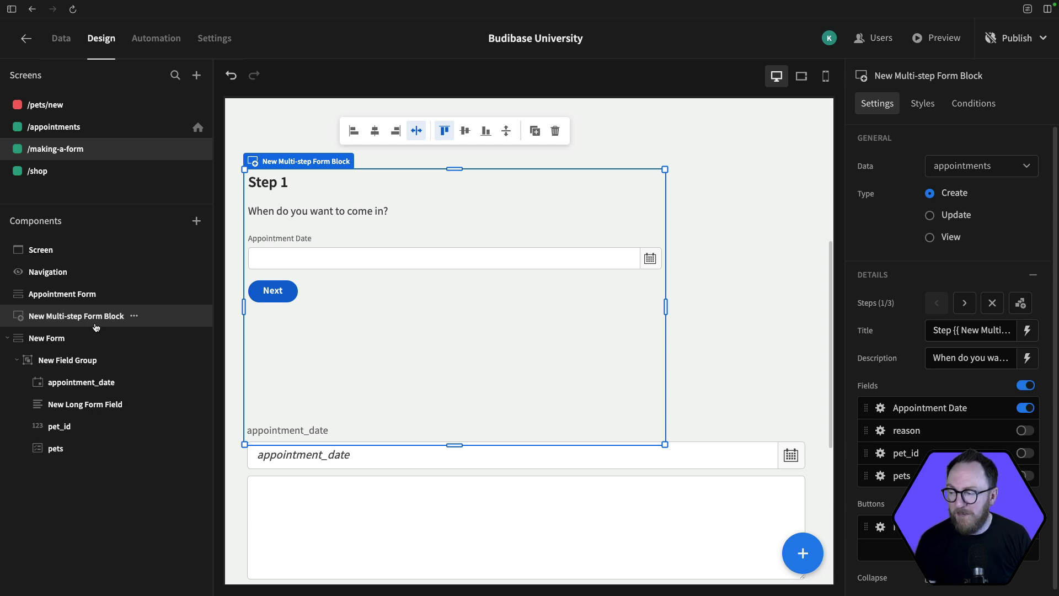
left_click(50, 338)
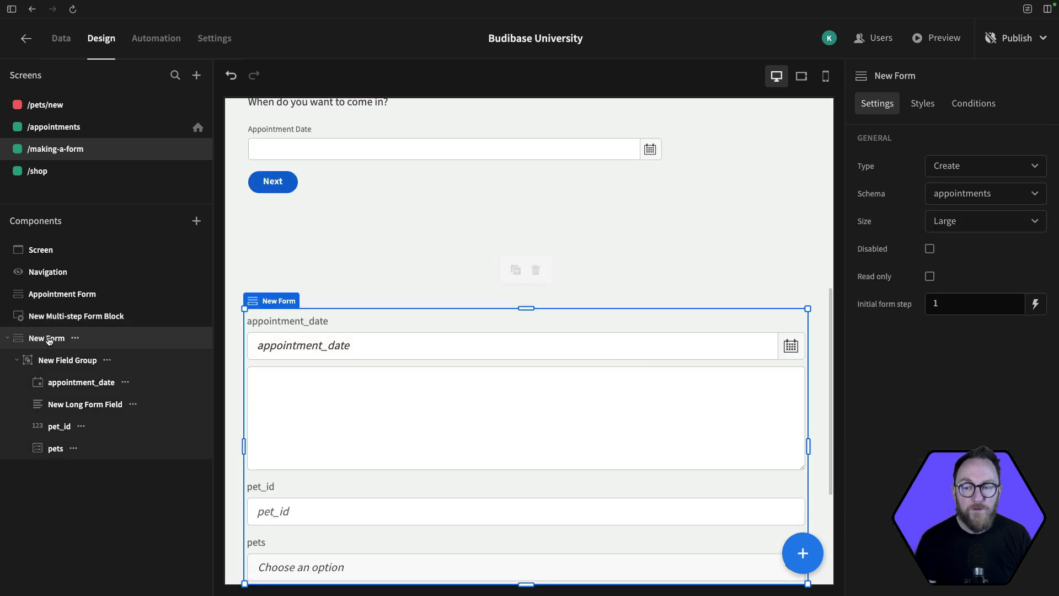
Step: Browse the form field components that can be added to the custom form
left_click(803, 552)
scroll(936, 371, "down", 12)
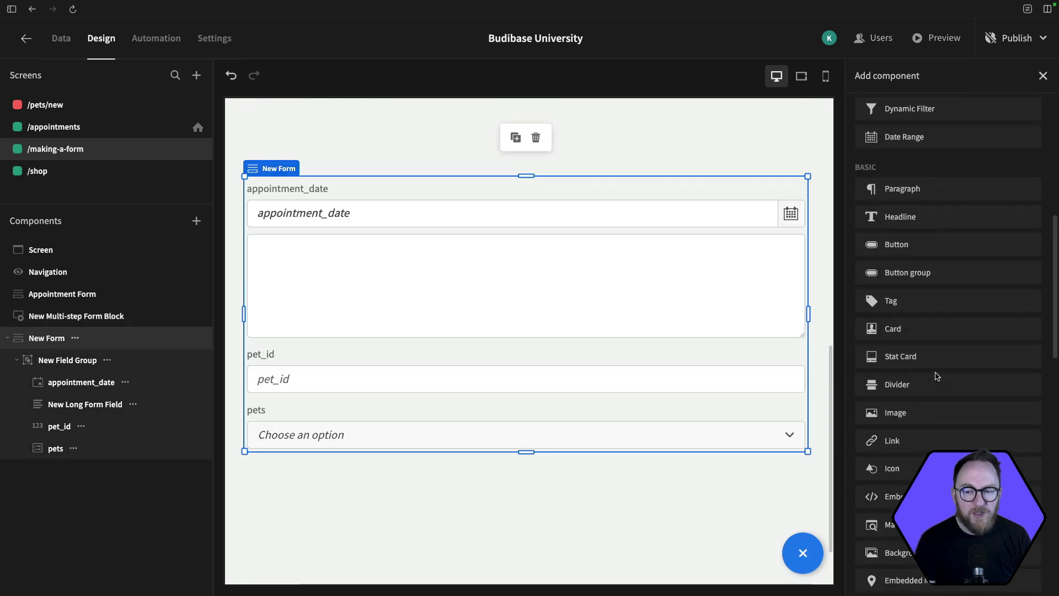
scroll(938, 376, "down", 5)
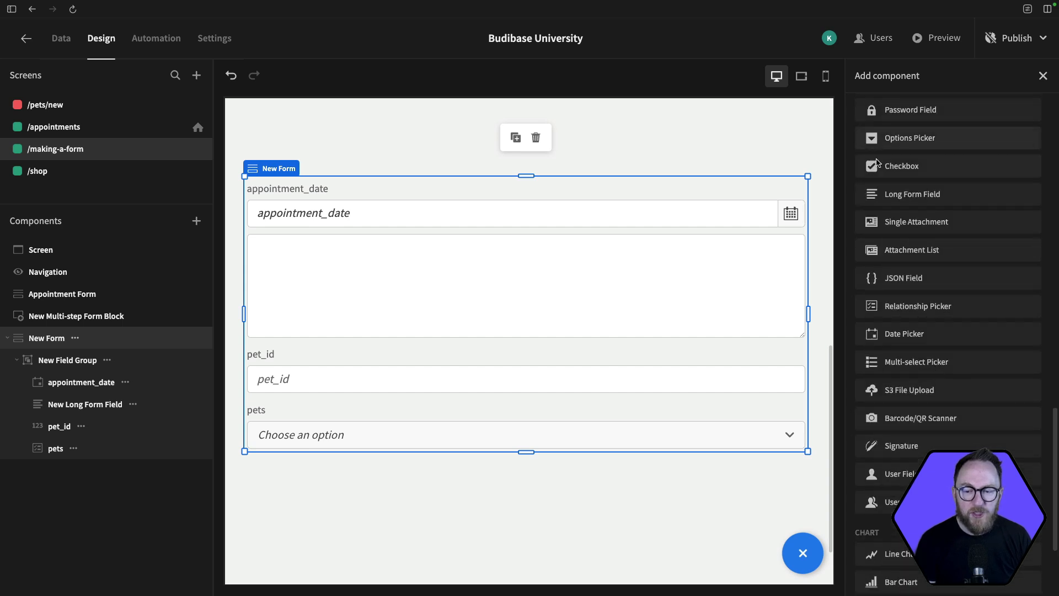
scroll(948, 419, "down", 2)
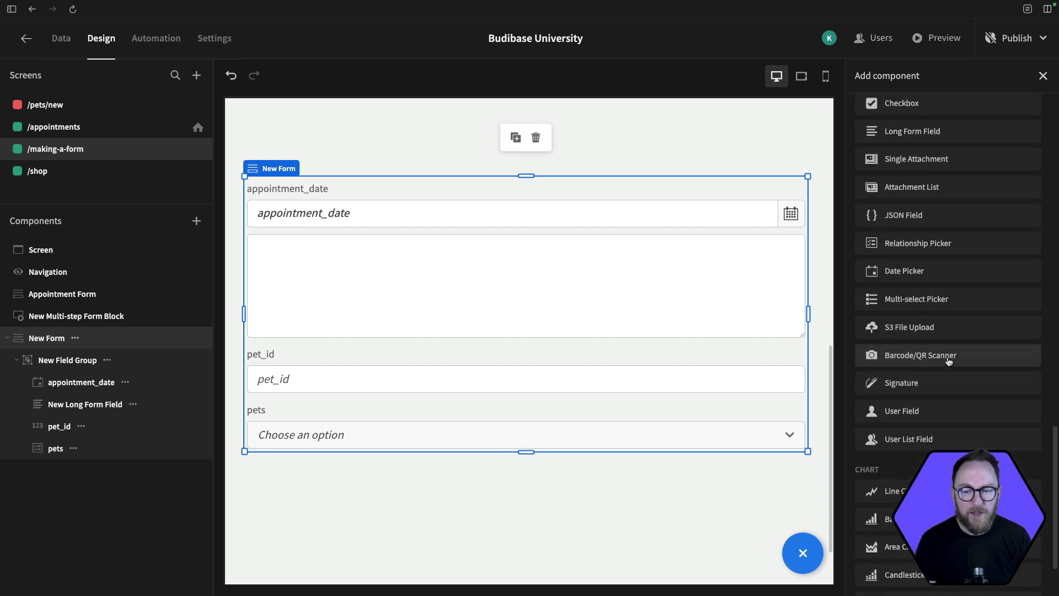